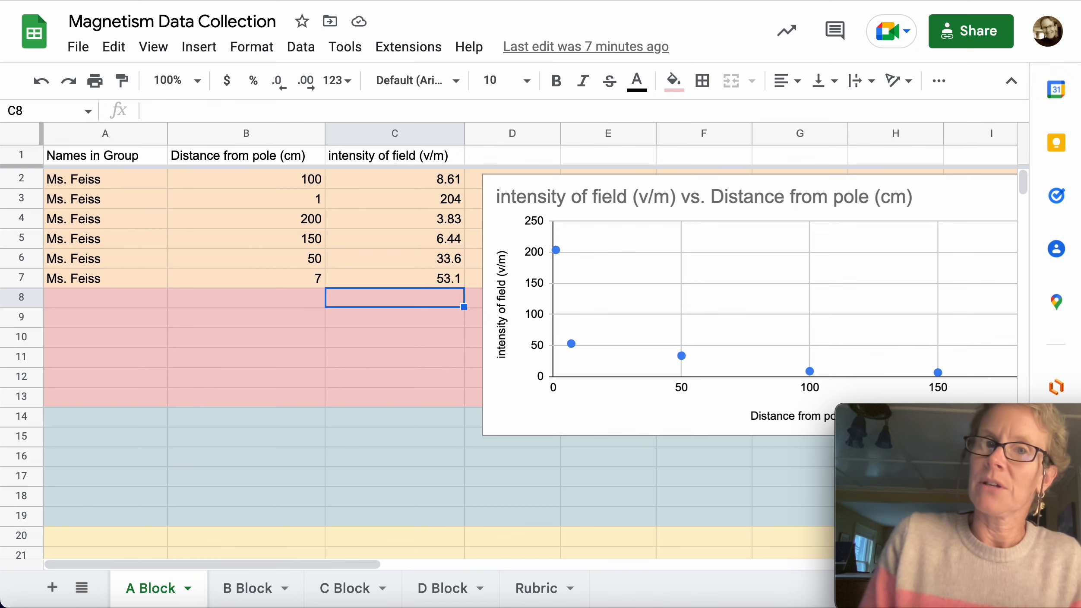
Step: Switch to Google Drive and create a blank Google Sheets spreadsheet inside the Magnetism folder under Science
{"action": "left_click", "coordinate": [400, 2]}
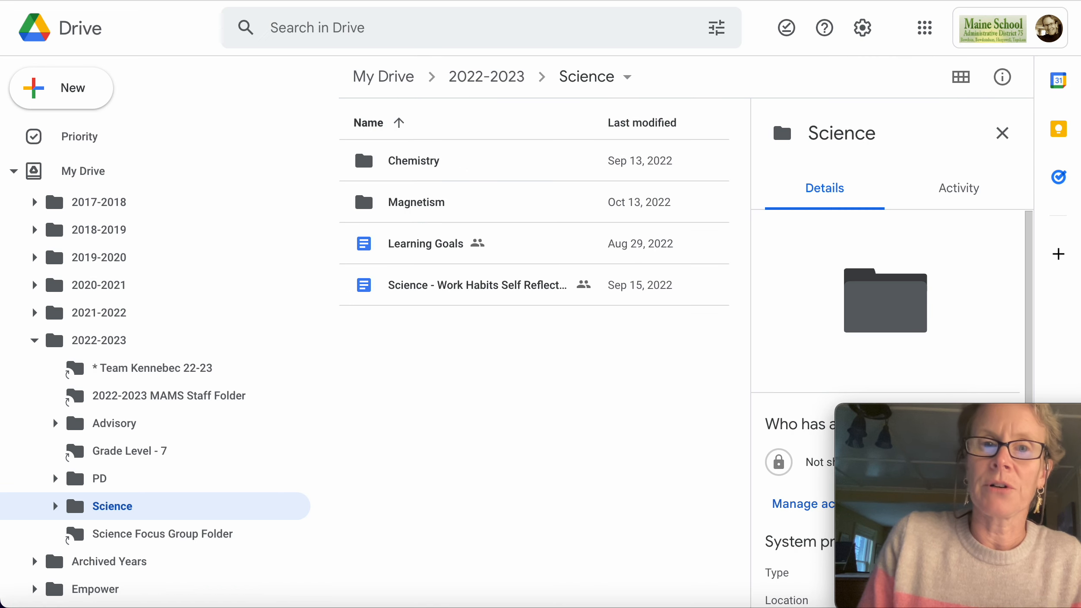
{"action": "left_click", "coordinate": [364, 206]}
{"action": "double_click", "coordinate": [364, 207]}
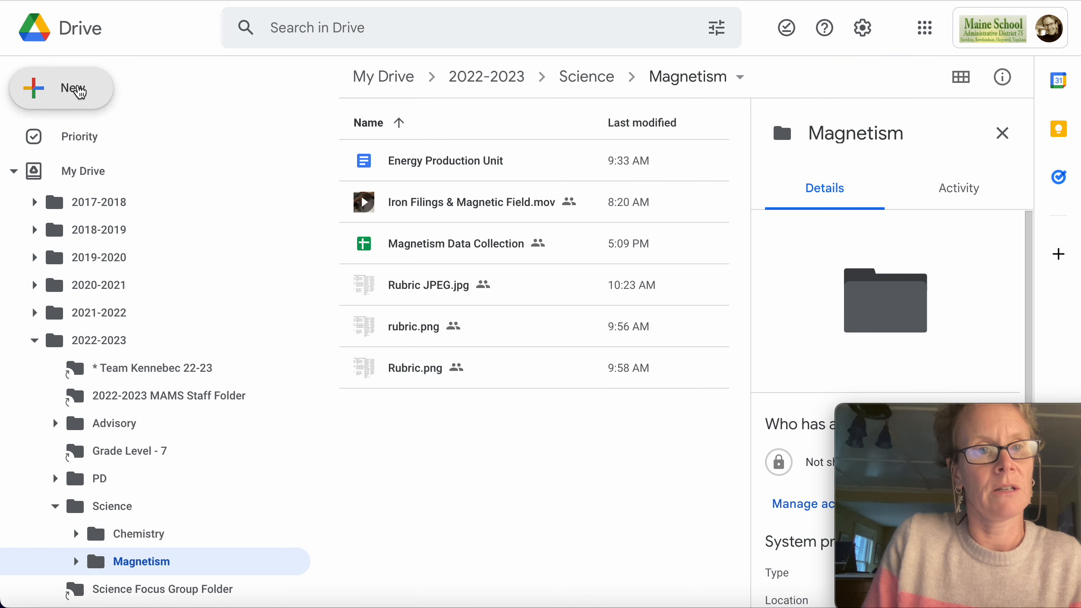
{"action": "left_click", "coordinate": [78, 90]}
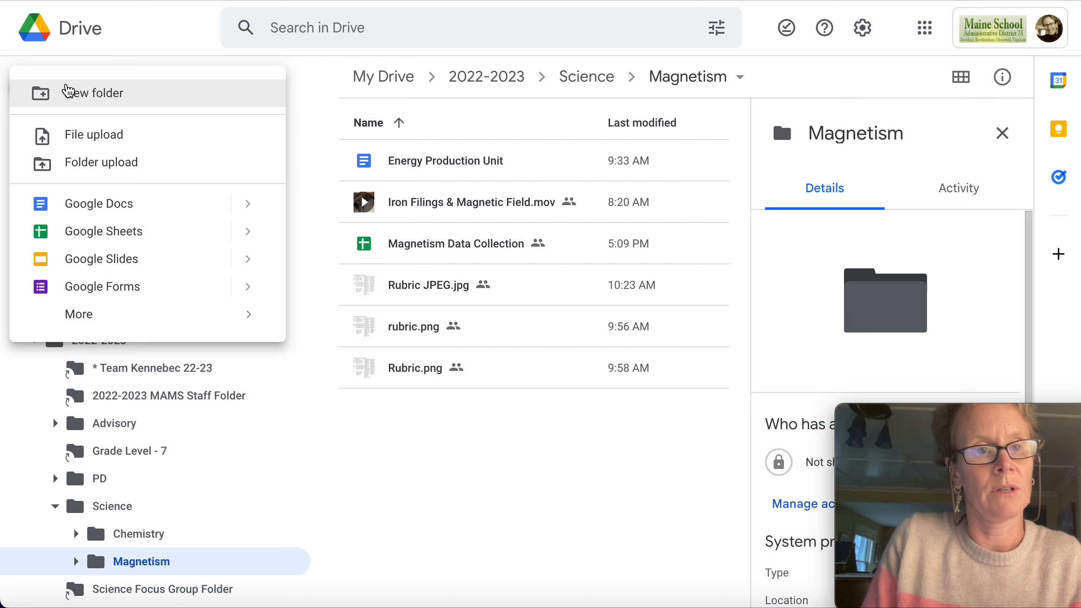
{"action": "left_click", "coordinate": [105, 230]}
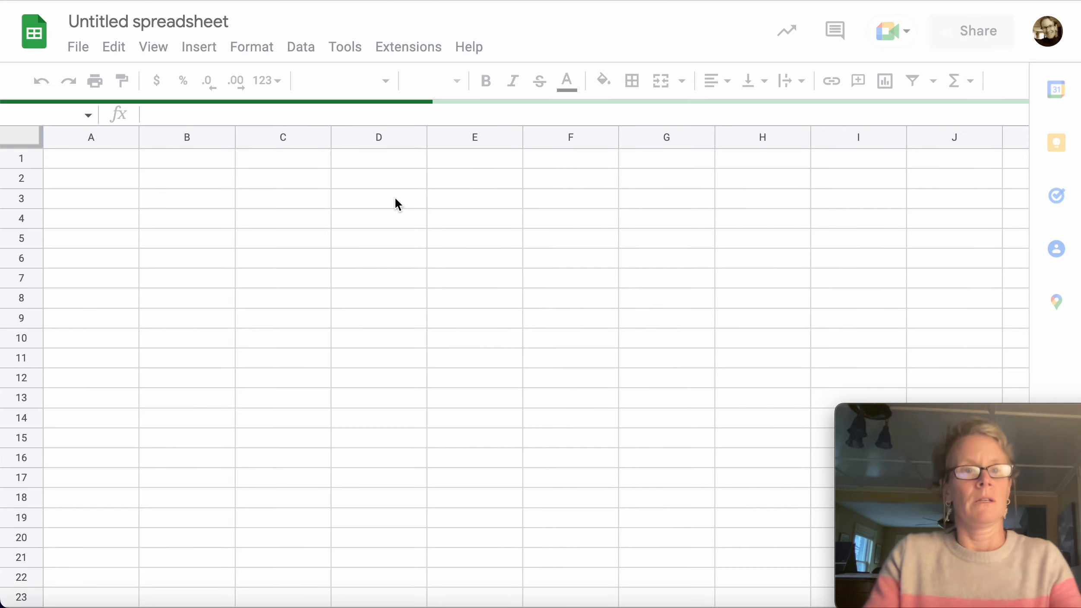
Step: Rename the untitled spreadsheet as "Magnetism Experimental Data"
{"action": "left_click", "coordinate": [176, 20]}
{"action": "type", "text": "Mag"}
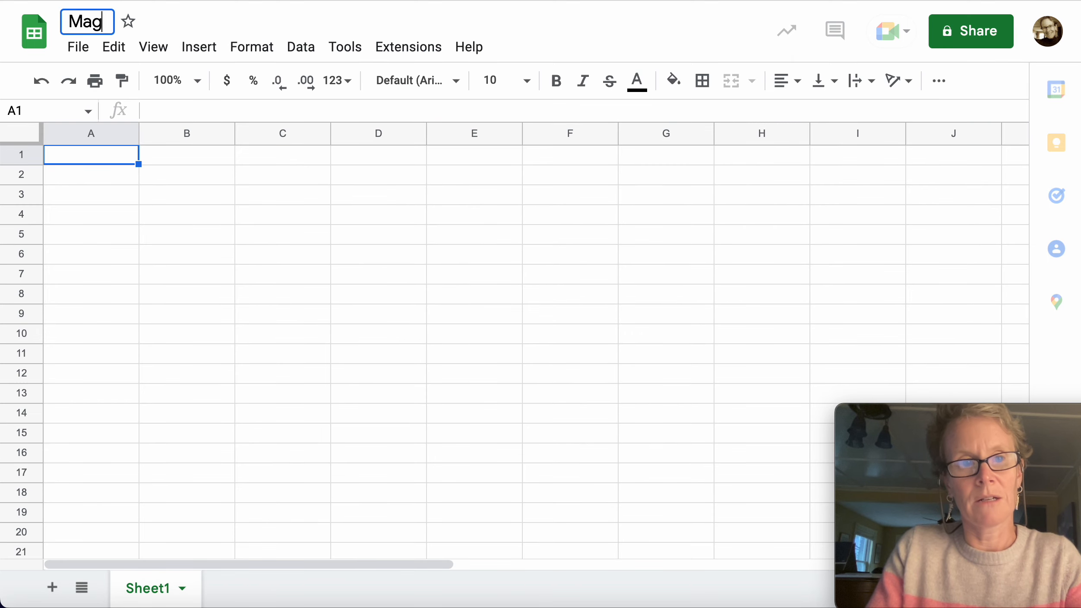
{"action": "type", "text": "netism"}
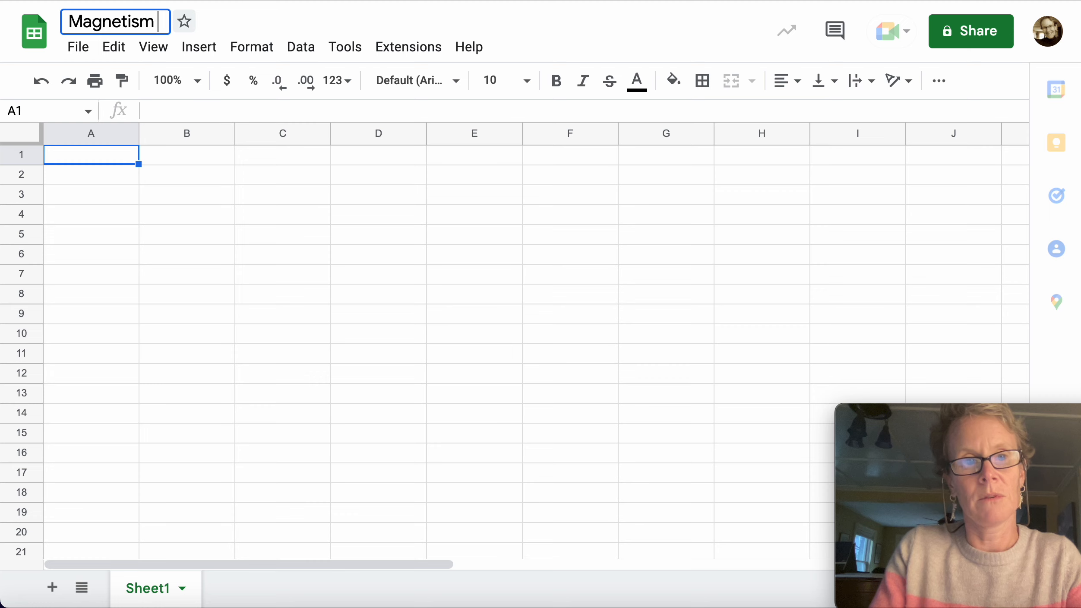
{"action": "type", "text": " Experime"}
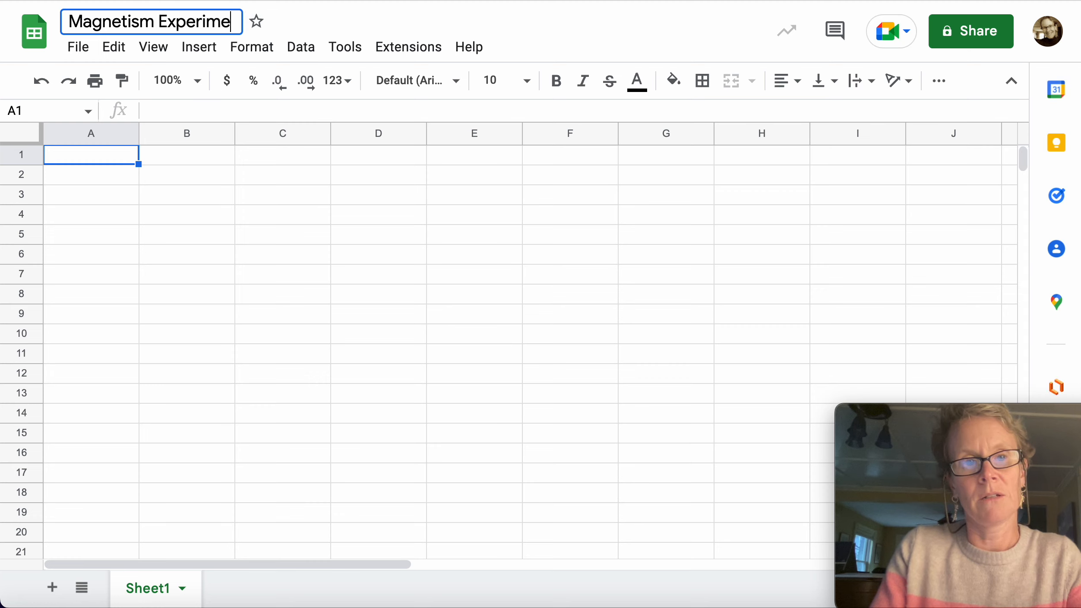
{"action": "type", "text": "ntal Data"}
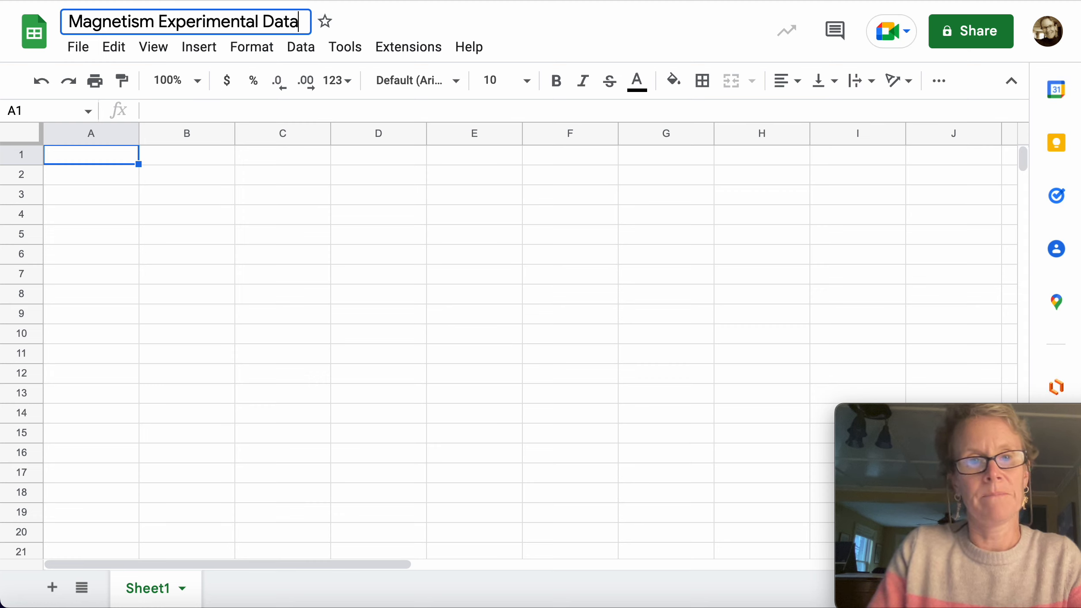
{"action": "key", "text": "Return"}
Step: Enter the column header "Names of Students in Group" in cell A1
{"action": "left_click", "coordinate": [122, 201]}
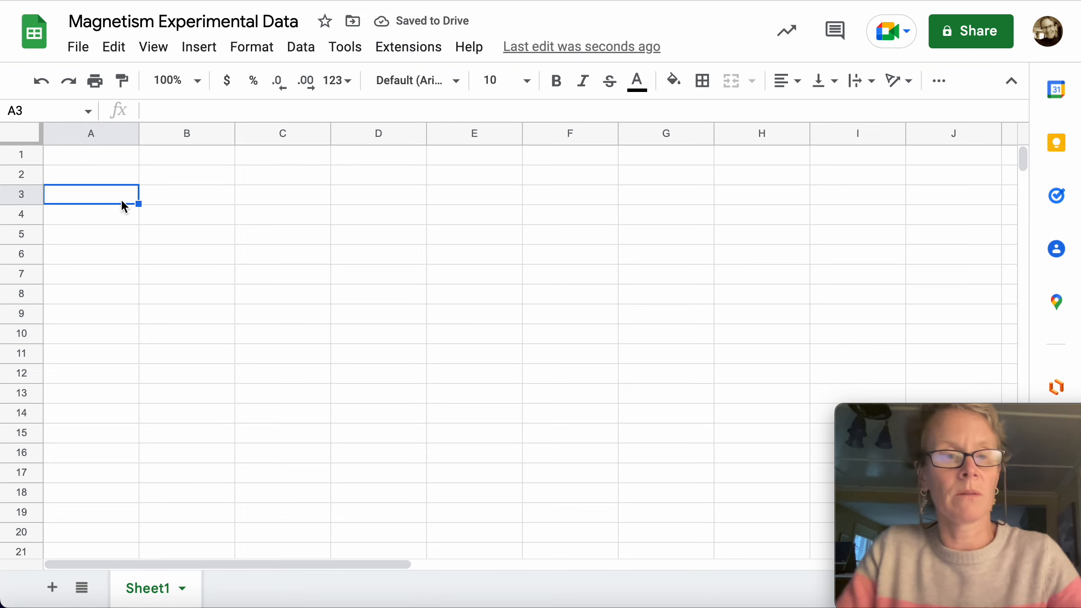
{"action": "left_click", "coordinate": [107, 153]}
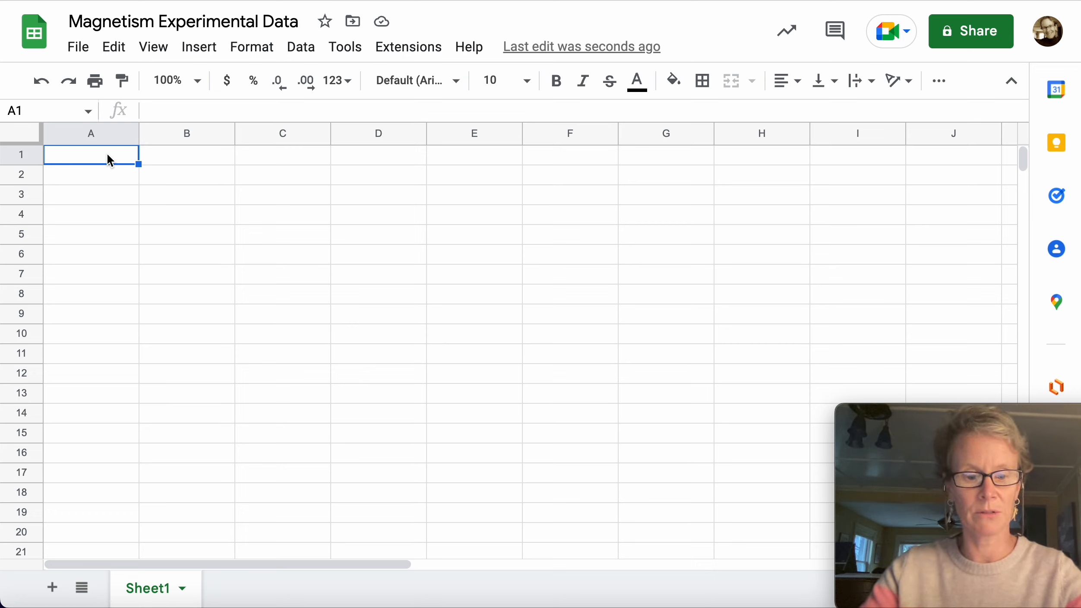
{"action": "type", "text": "Names of Studen"}
{"action": "key", "text": "BackSpace"}
{"action": "type", "text": "nts inm"}
{"action": "key", "text": "BackSpace"}
{"action": "key", "text": "BackSpace"}
{"action": "type", "text": "Grpoi"}
{"action": "key", "text": "BackSpace"}
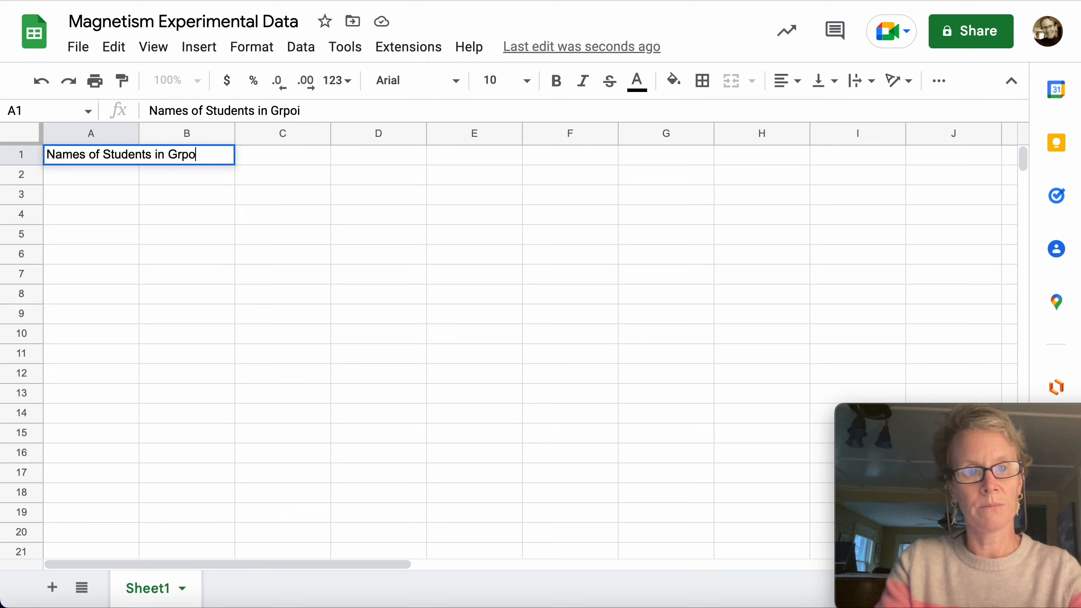
{"action": "key", "text": "BackSpace"}
{"action": "key", "text": "BackSpace"}
{"action": "type", "text": "oup"}
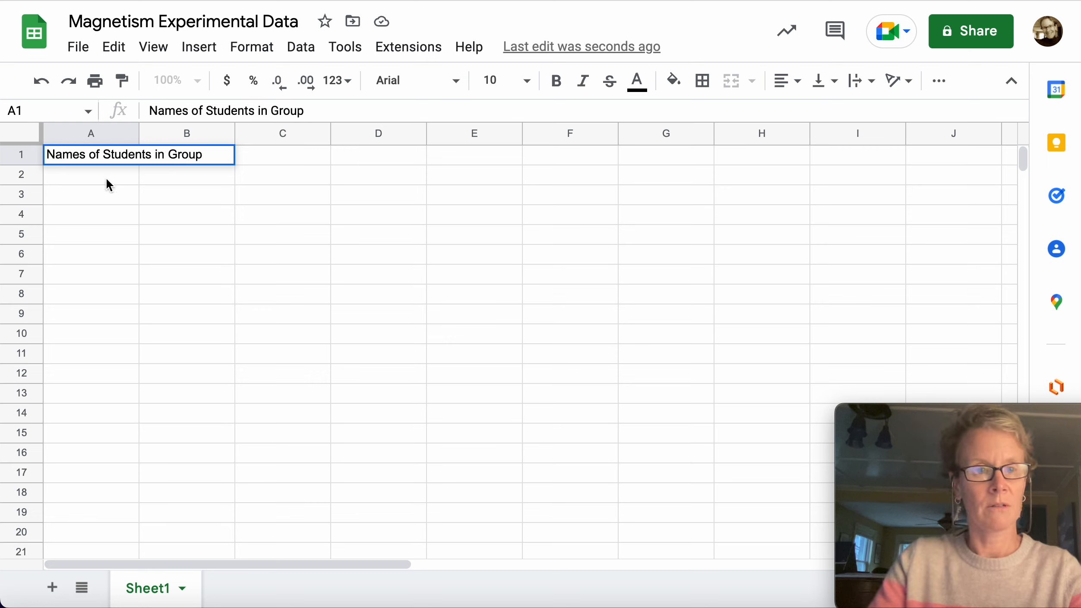
{"action": "key", "text": "Return"}
Step: Wrap the header text in A1 and widen column A so the header fits on two lines
{"action": "left_click", "coordinate": [79, 157]}
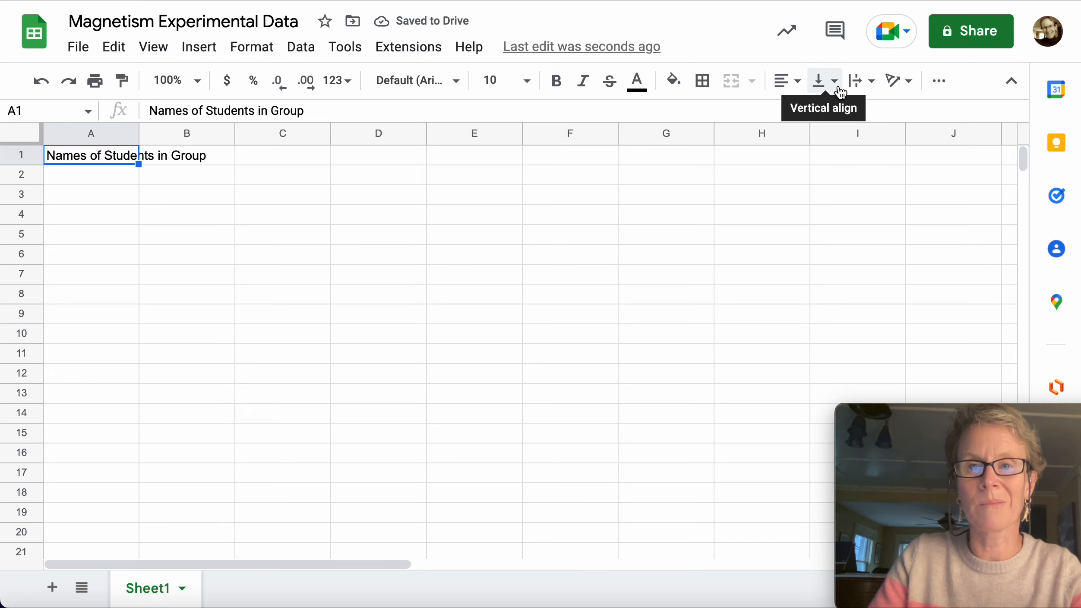
{"action": "left_click", "coordinate": [869, 90]}
{"action": "left_click", "coordinate": [883, 114]}
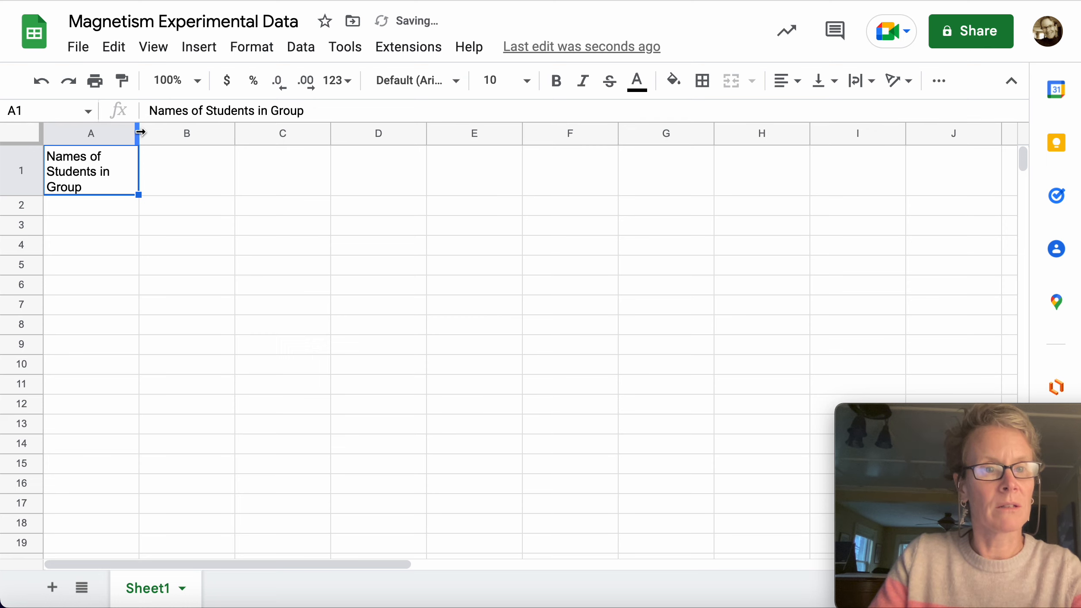
{"action": "left_click_drag", "start_coordinate": [141, 132], "coordinate": [193, 132]}
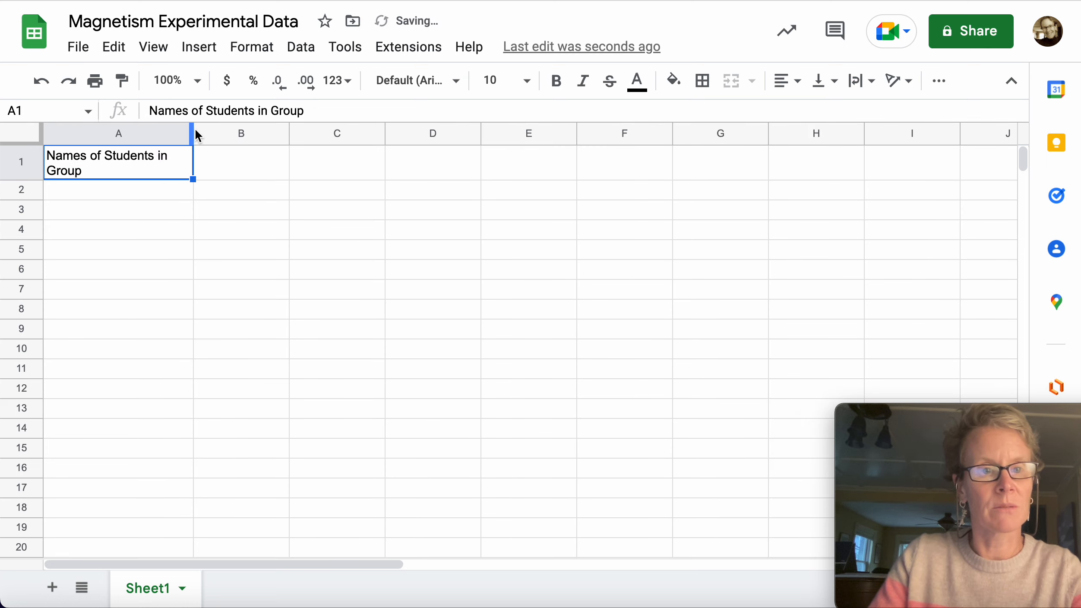
Step: Select cell B1 and examine the sensor's distance and field strength around the negative charge in the Charges and Fields simulation
{"action": "left_click", "coordinate": [229, 174]}
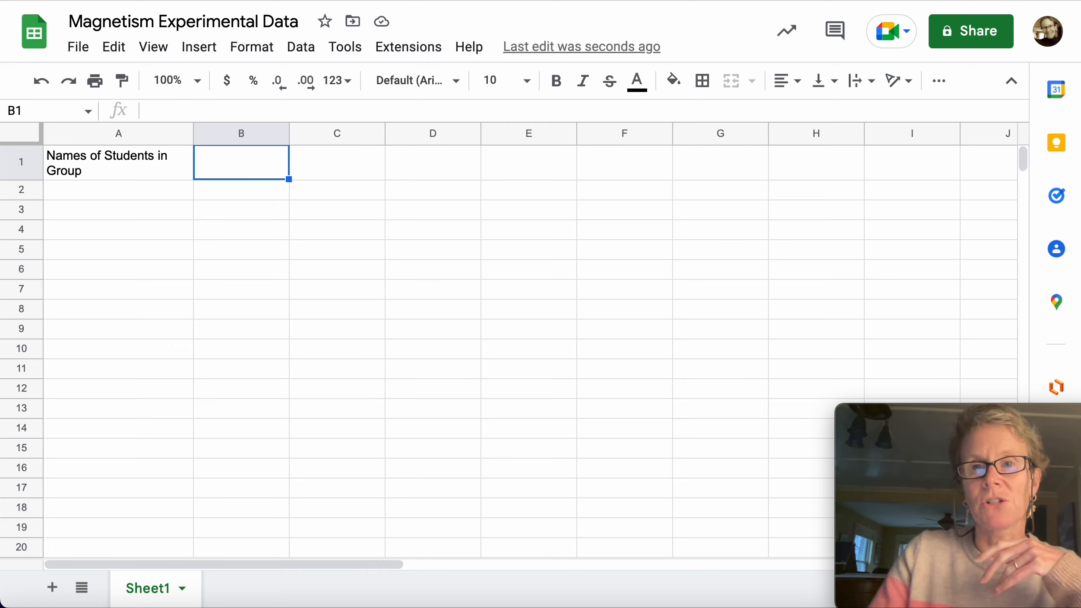
{"action": "key", "text": "ctrl+Tab"}
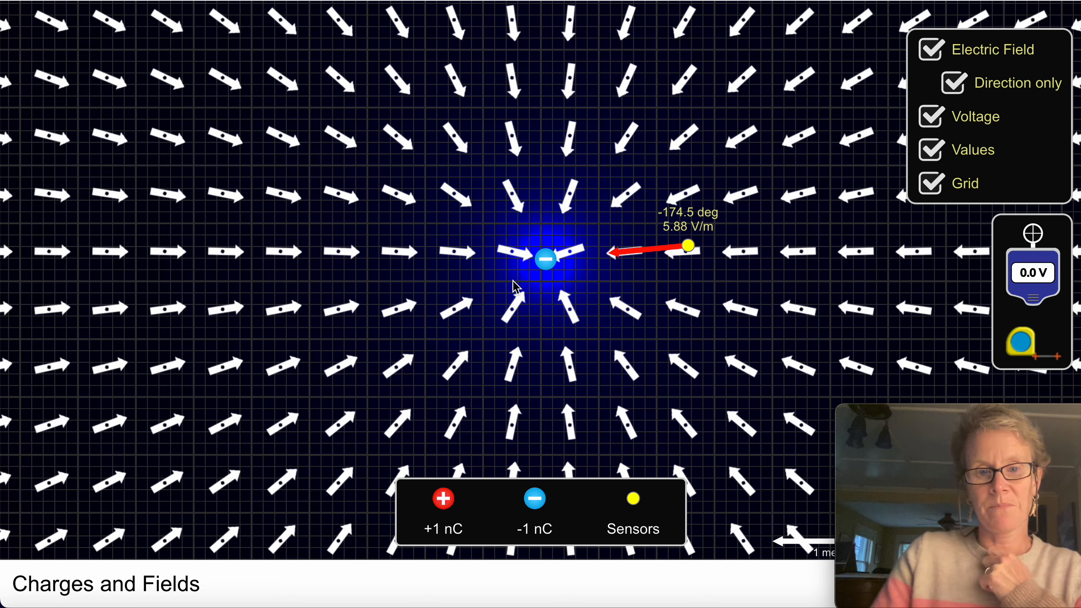
{"action": "mouse_move", "coordinate": [549, 268]}
{"action": "left_mouse_down"}
{"action": "mouse_move", "coordinate": [487, 287]}
{"action": "mouse_move", "coordinate": [550, 268]}
{"action": "left_mouse_up"}
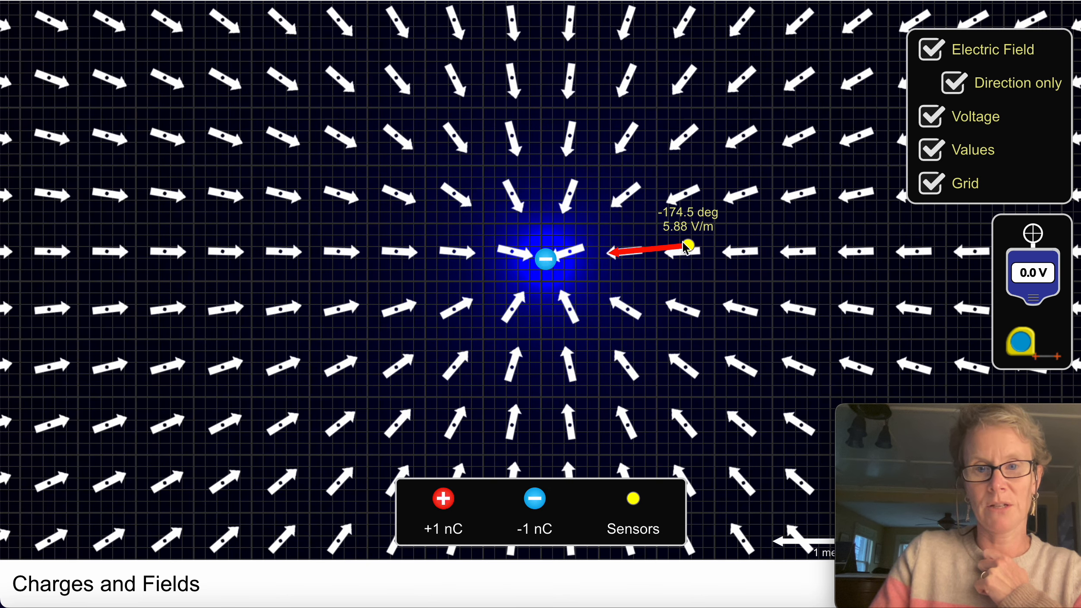
{"action": "mouse_move", "coordinate": [688, 246]}
{"action": "left_mouse_down"}
{"action": "mouse_move", "coordinate": [689, 191]}
{"action": "mouse_move", "coordinate": [652, 219]}
{"action": "mouse_move", "coordinate": [677, 207]}
{"action": "mouse_move", "coordinate": [571, 236]}
{"action": "mouse_move", "coordinate": [685, 244]}
{"action": "left_mouse_up"}
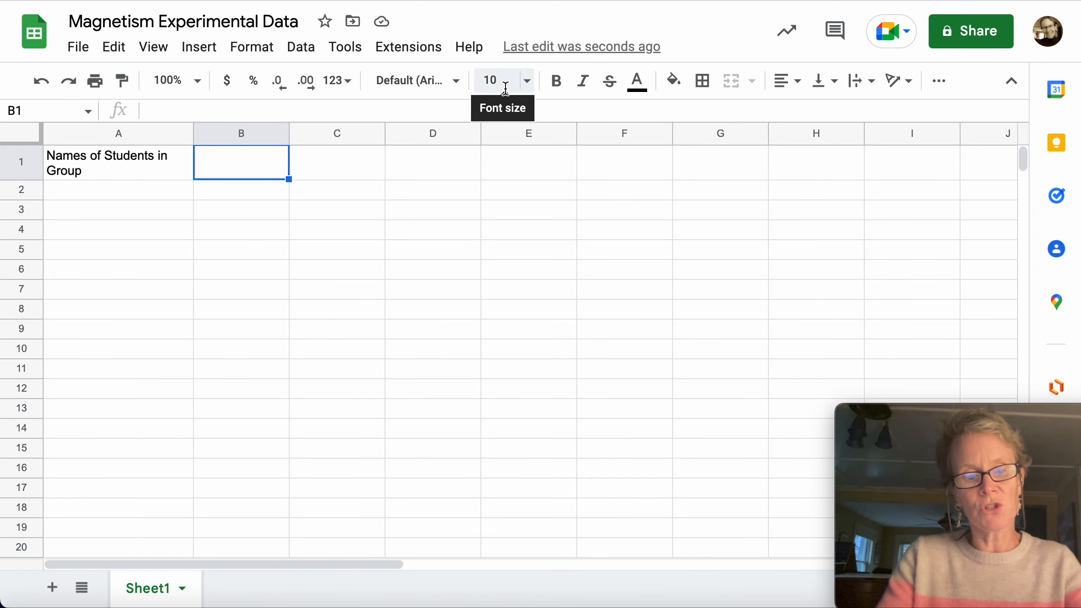
Step: Back in the spreadsheet, enter the column header "Distance from Magnetic Pole" in cell B1
{"action": "type", "text": "Dist"}
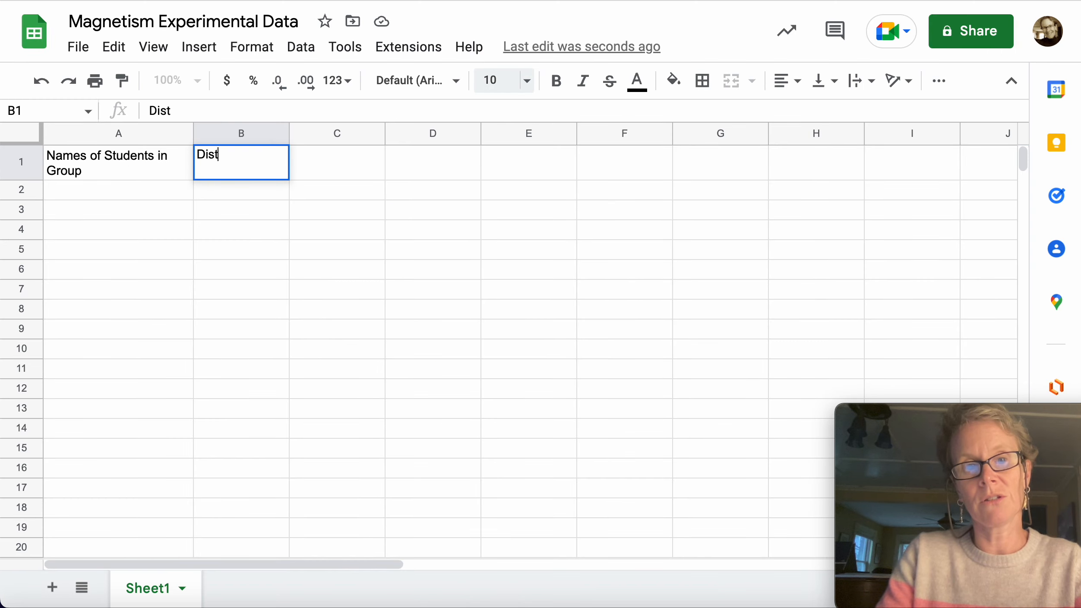
{"action": "type", "text": "ance from "}
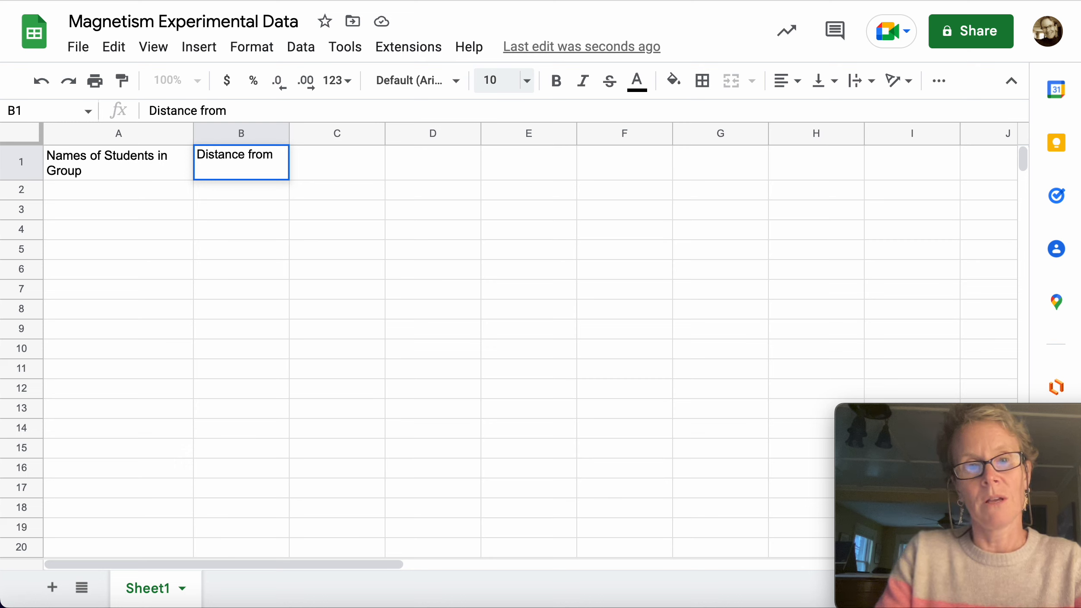
{"action": "type", "text": "Magne"}
{"action": "key", "text": "BackSpace"}
{"action": "type", "text": "ne"}
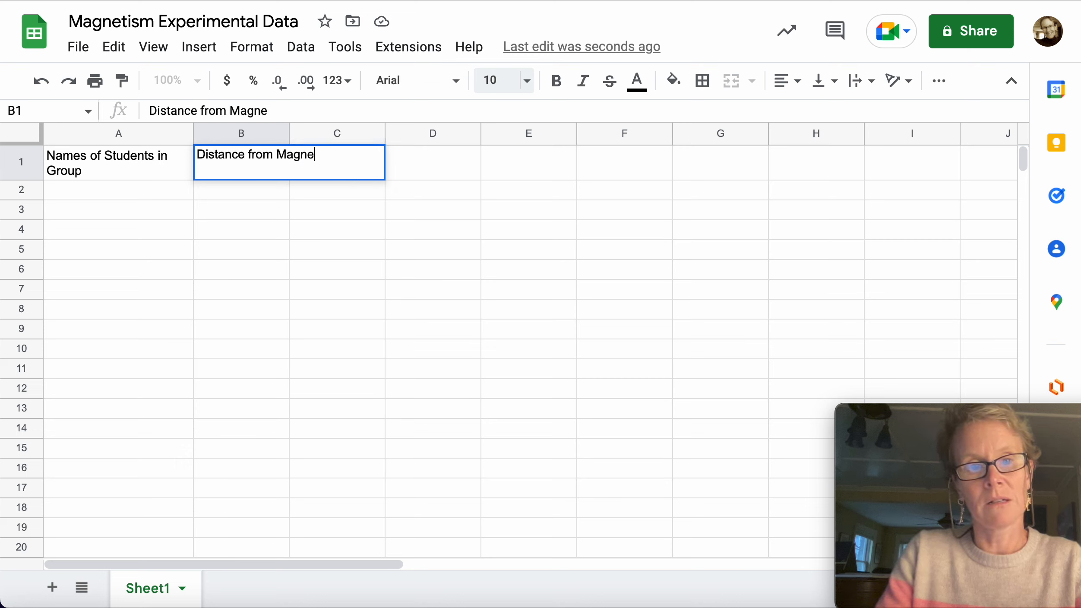
{"action": "type", "text": "tic Pole"}
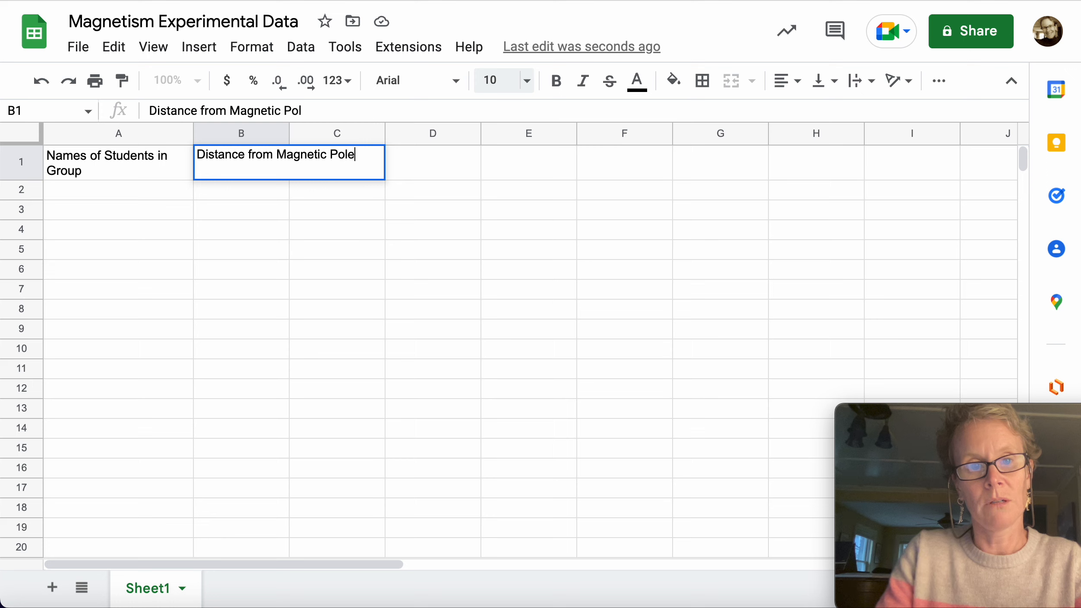
{"action": "key", "text": "Tab"}
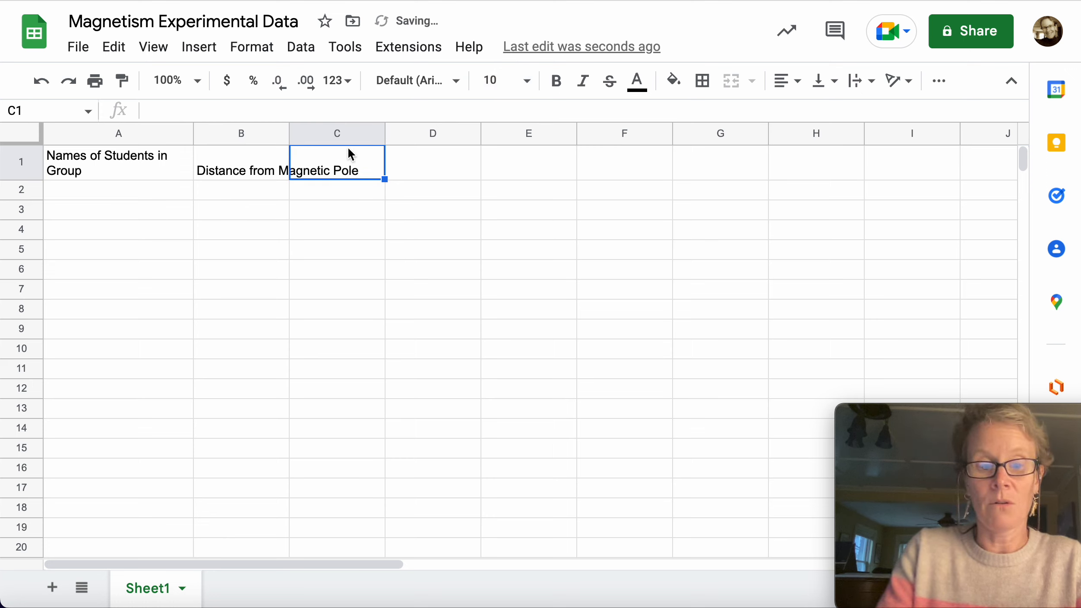
Step: Enter the column header "Intensity of Field (v/m)" in cell C1
{"action": "type", "text": "Int"}
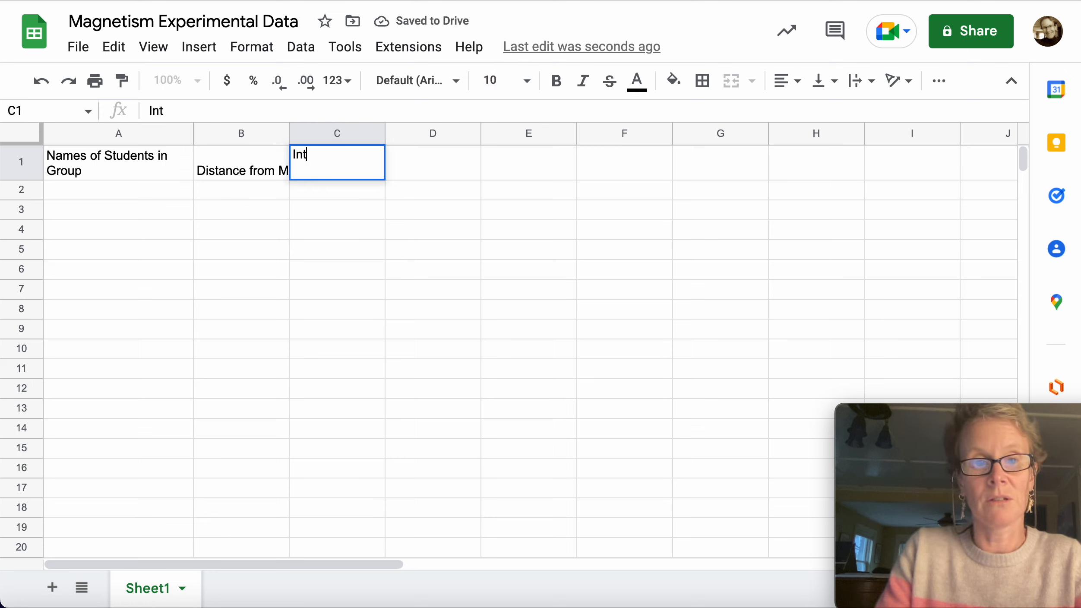
{"action": "type", "text": "ensity of"}
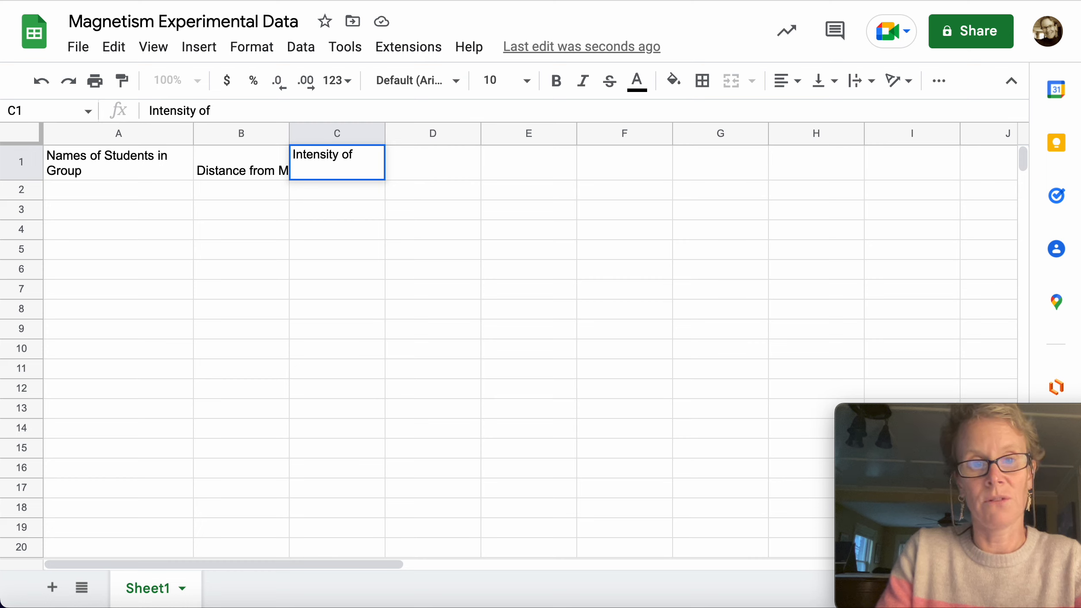
{"action": "type", "text": " Field ("}
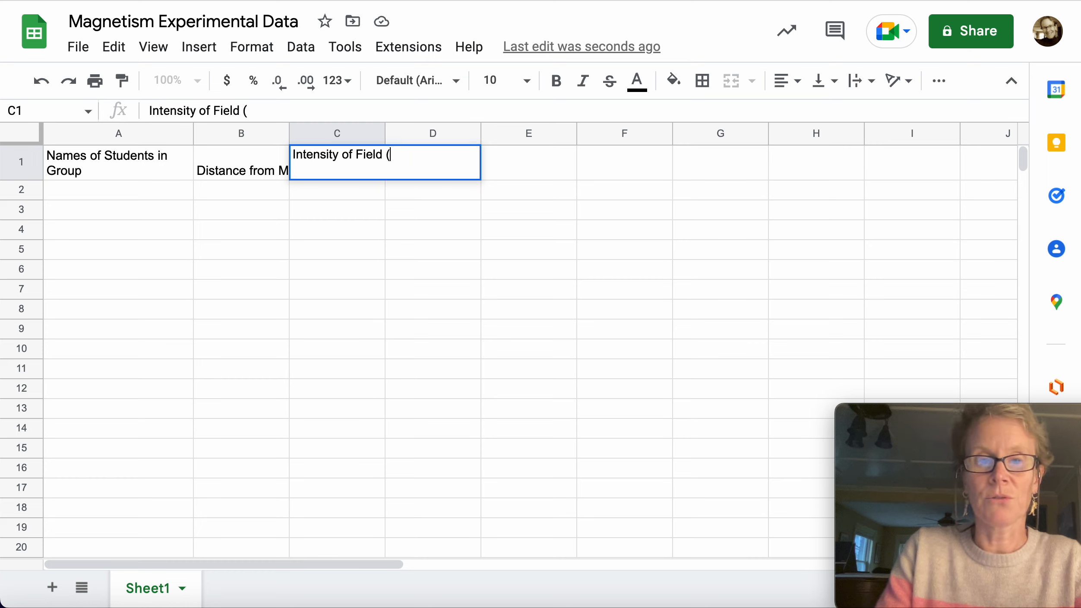
{"action": "type", "text": "v"}
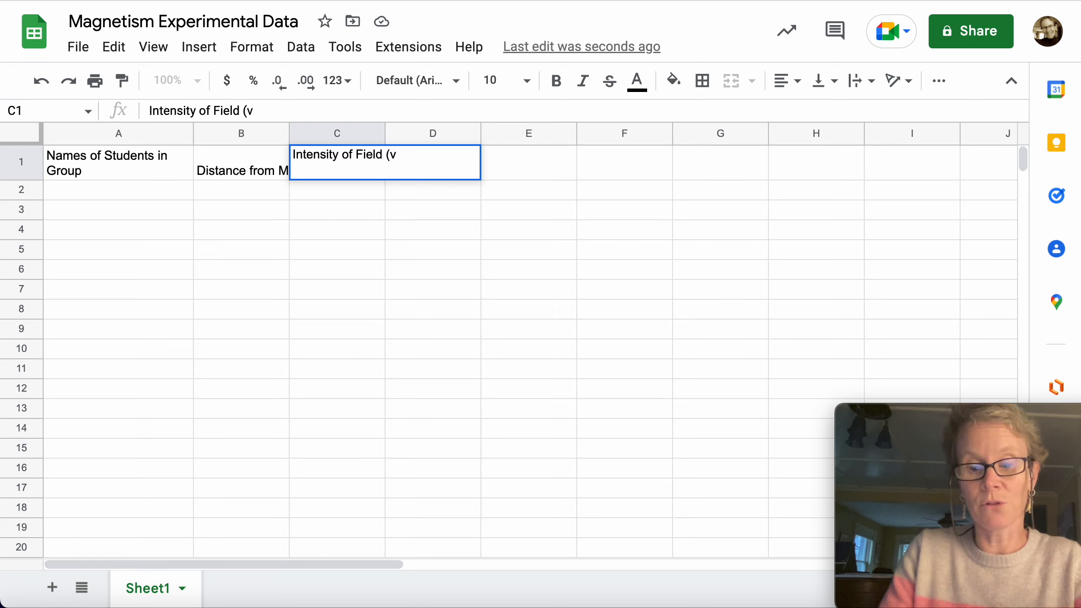
{"action": "type", "text": "/m)"}
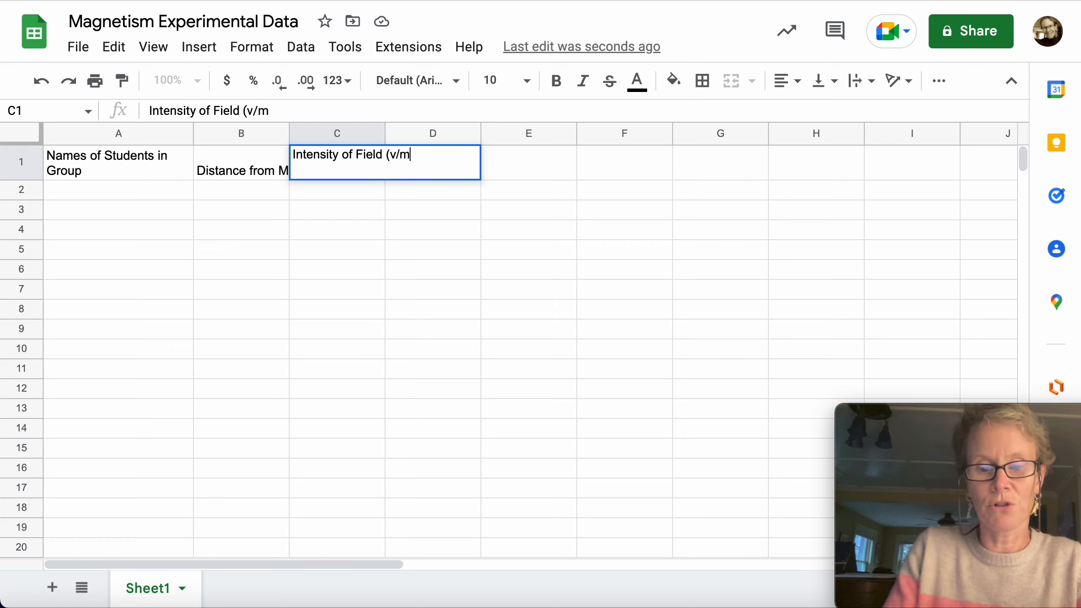
Step: Add the unit "(cm)" to the end of the distance header in B1
{"action": "left_click", "coordinate": [225, 169]}
{"action": "left_click", "coordinate": [309, 111]}
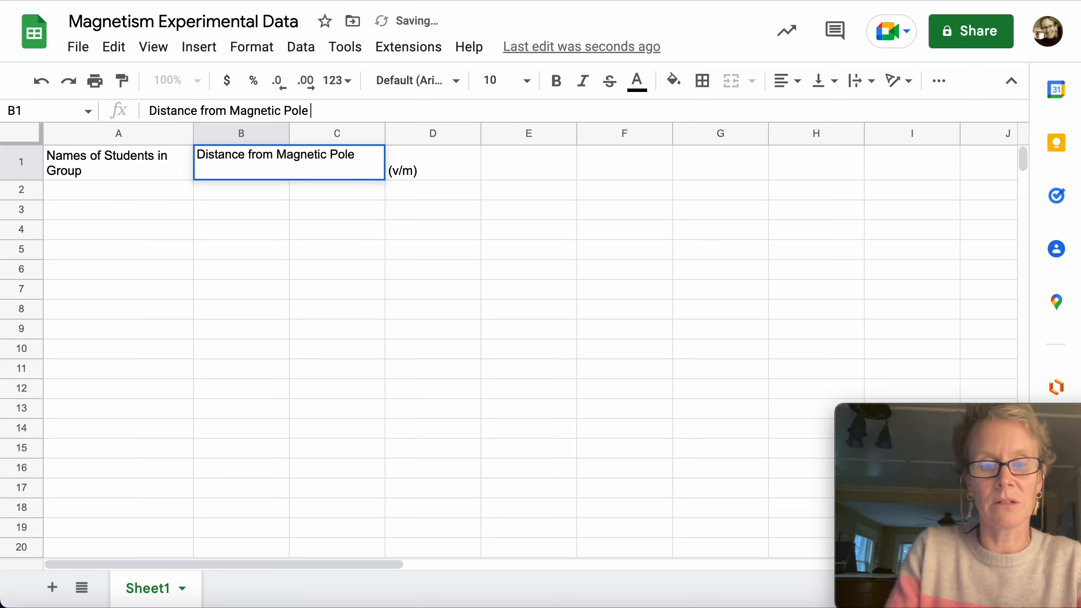
{"action": "type", "text": "(cm)"}
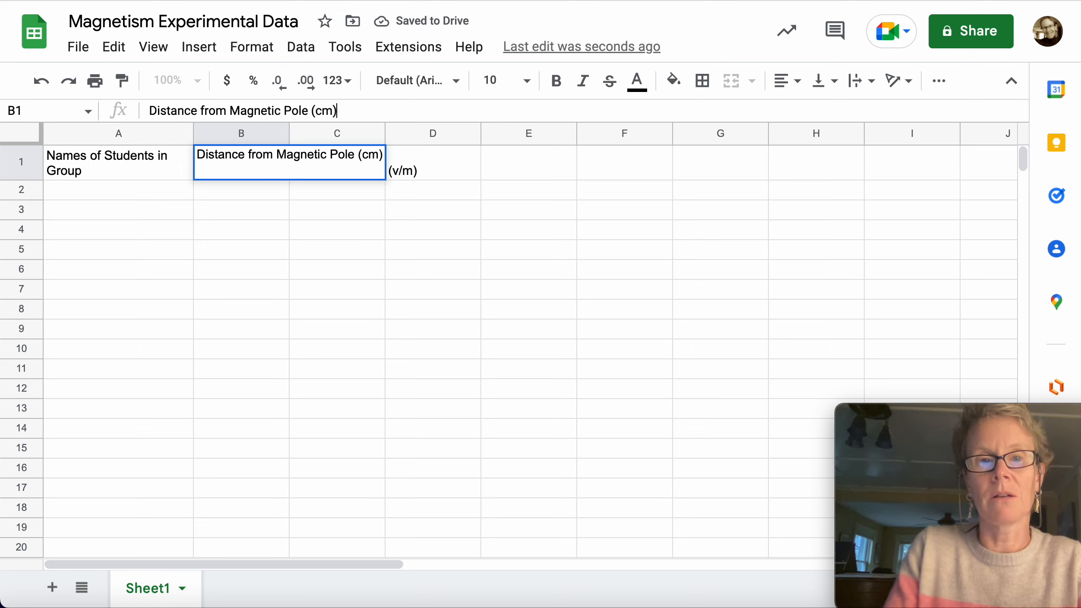
{"action": "key", "text": "Return"}
Step: Apply text wrapping to the distance and intensity headers in B1:C1
{"action": "left_click_drag", "start_coordinate": [270, 152], "coordinate": [331, 158]}
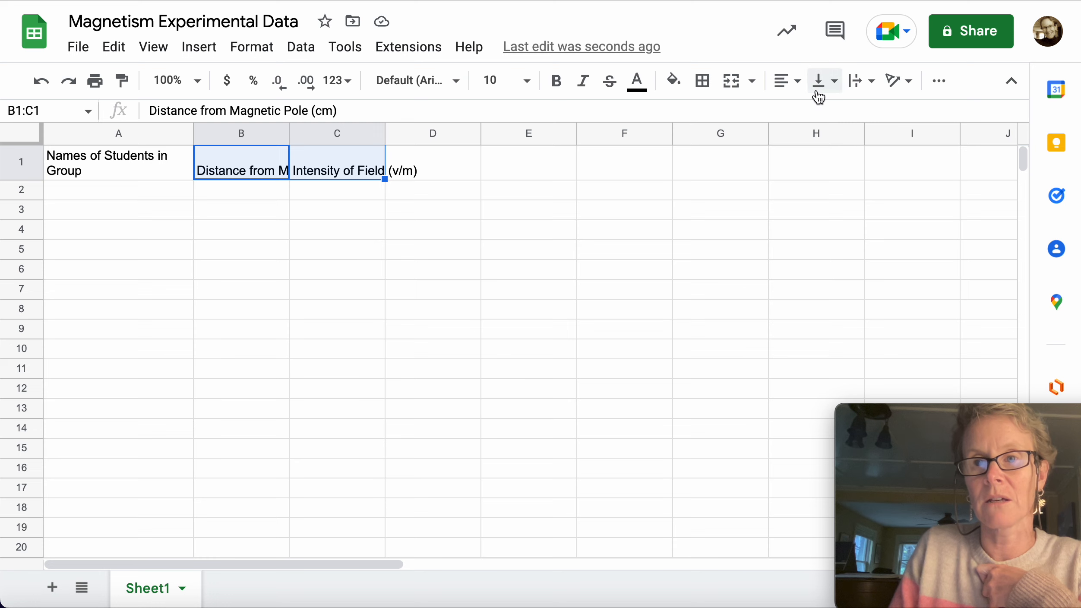
{"action": "left_click", "coordinate": [868, 88]}
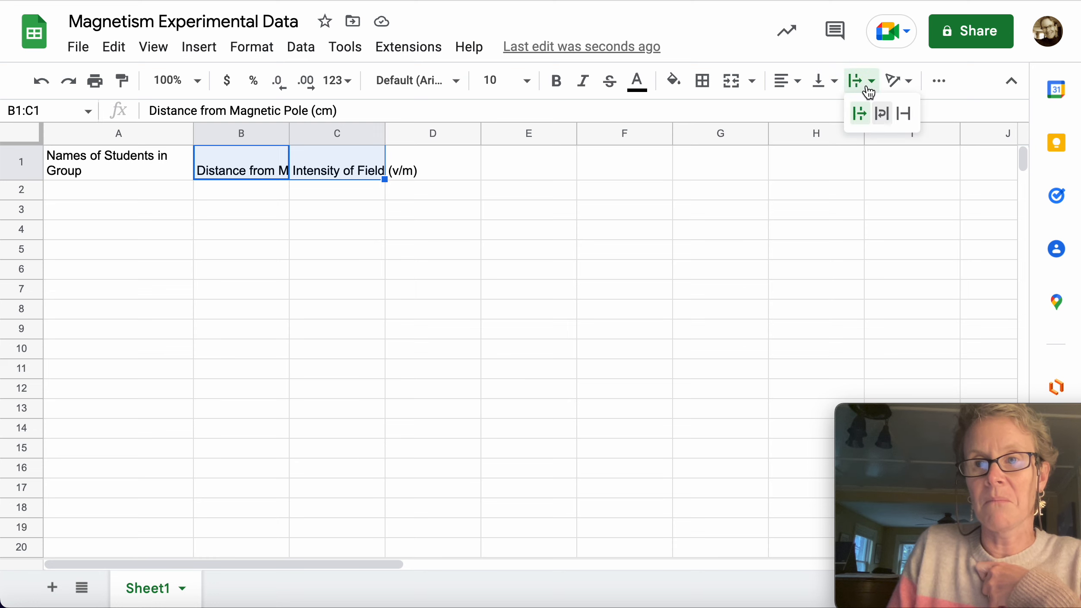
{"action": "left_click", "coordinate": [882, 113]}
{"action": "left_click", "coordinate": [641, 241]}
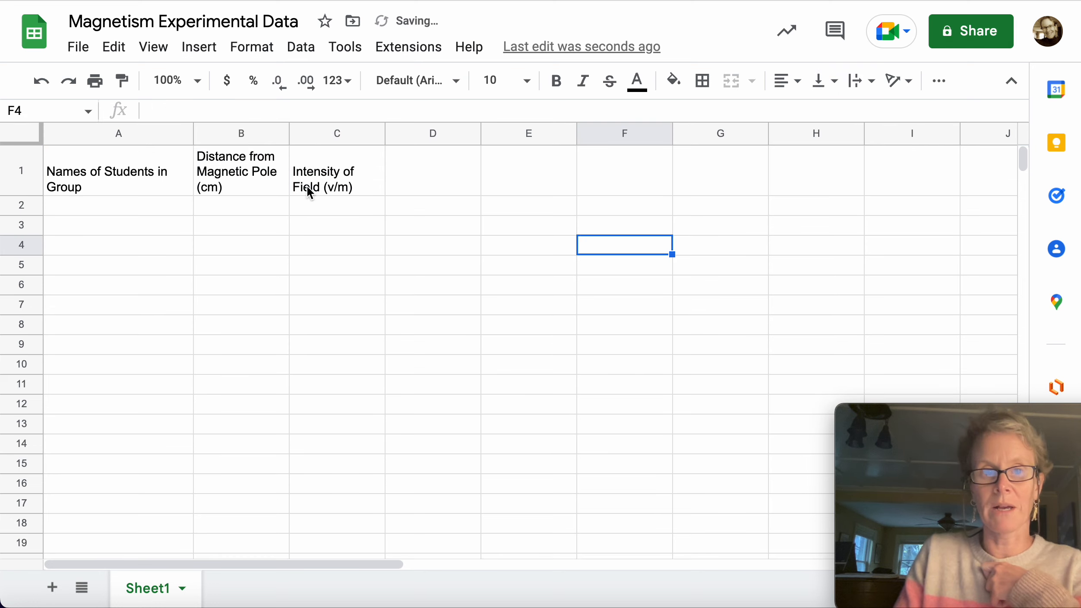
{"action": "left_click", "coordinate": [409, 182]}
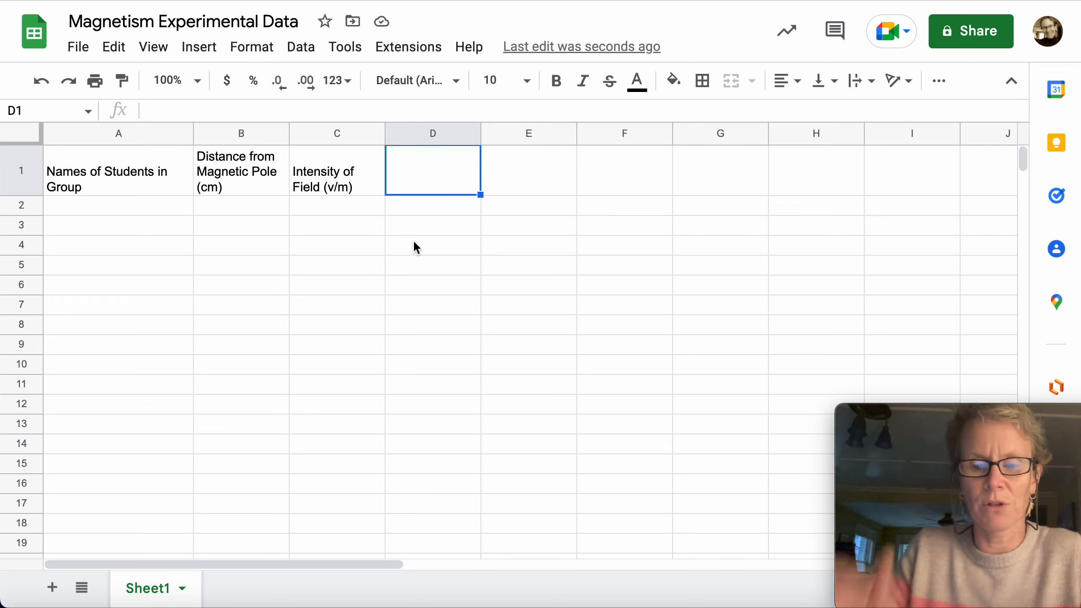
{"action": "type", "text": "="}
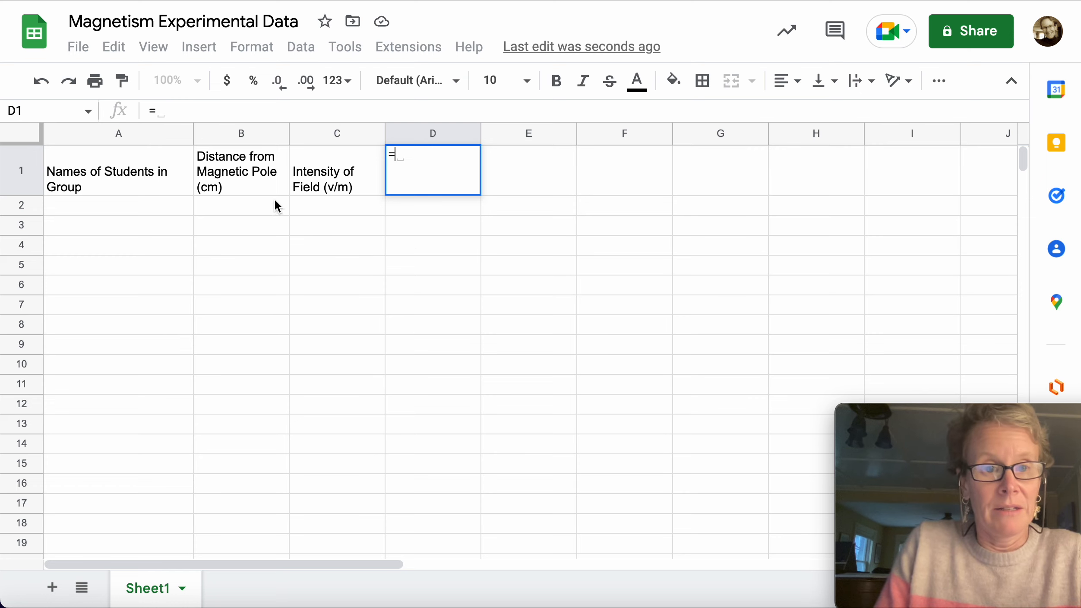
{"action": "key", "text": "BackSpace"}
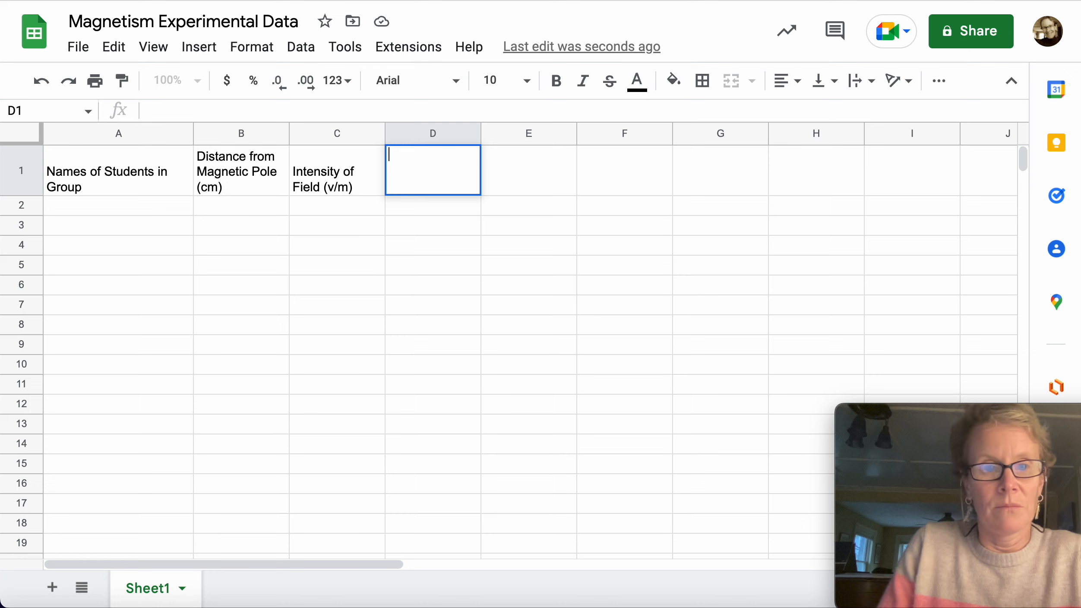
{"action": "left_click", "coordinate": [422, 201]}
{"action": "left_click", "coordinate": [236, 210]}
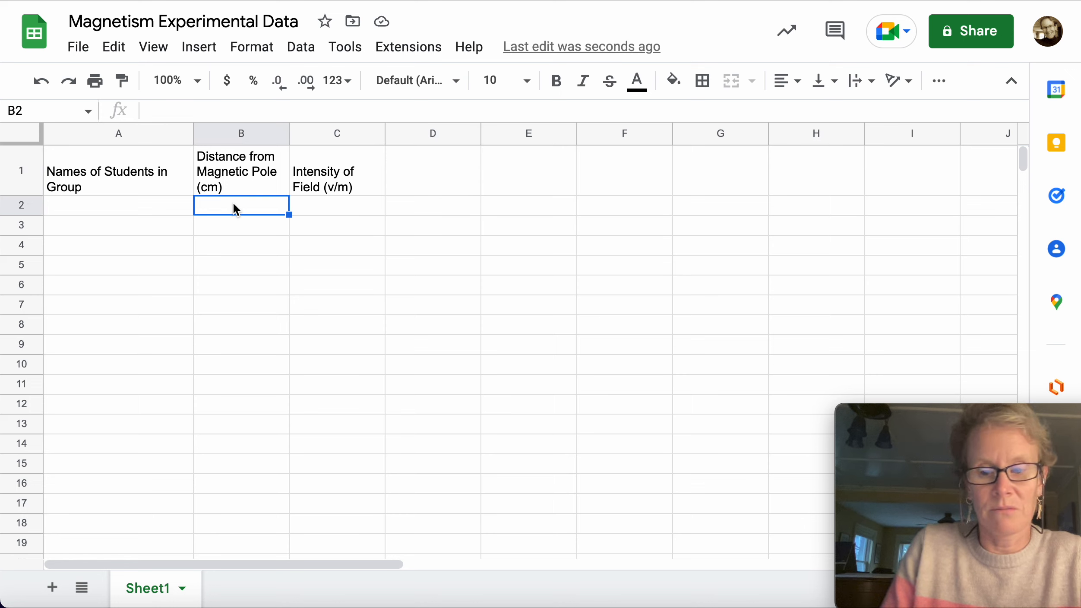
{"action": "left_click", "coordinate": [420, 208]}
{"action": "left_click", "coordinate": [423, 181]}
Step: Enter the column header "ratio" in cell D1
{"action": "type", "text": "ration"}
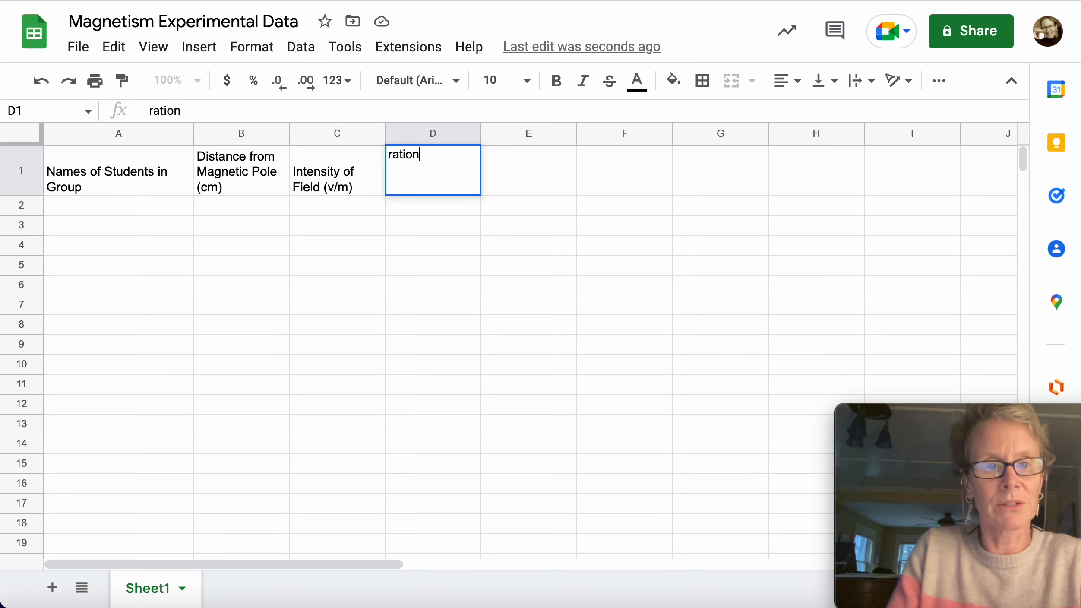
{"action": "key", "text": "BackSpace"}
{"action": "key", "text": "Return"}
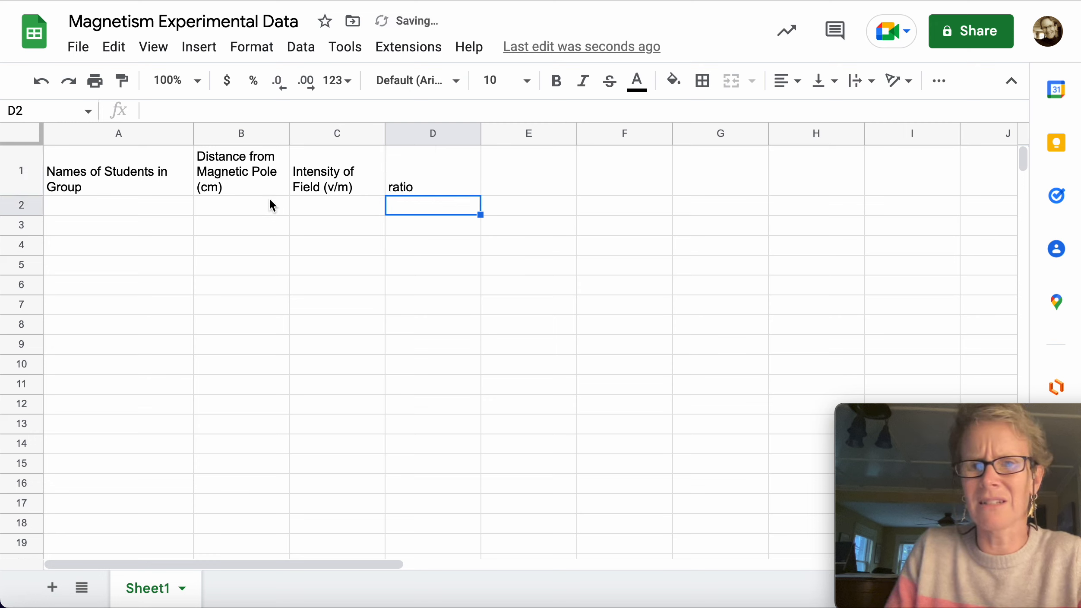
Step: Enter the formula =B2/C2 in cell D2 to divide the distance by the field intensity
{"action": "left_click", "coordinate": [260, 208]}
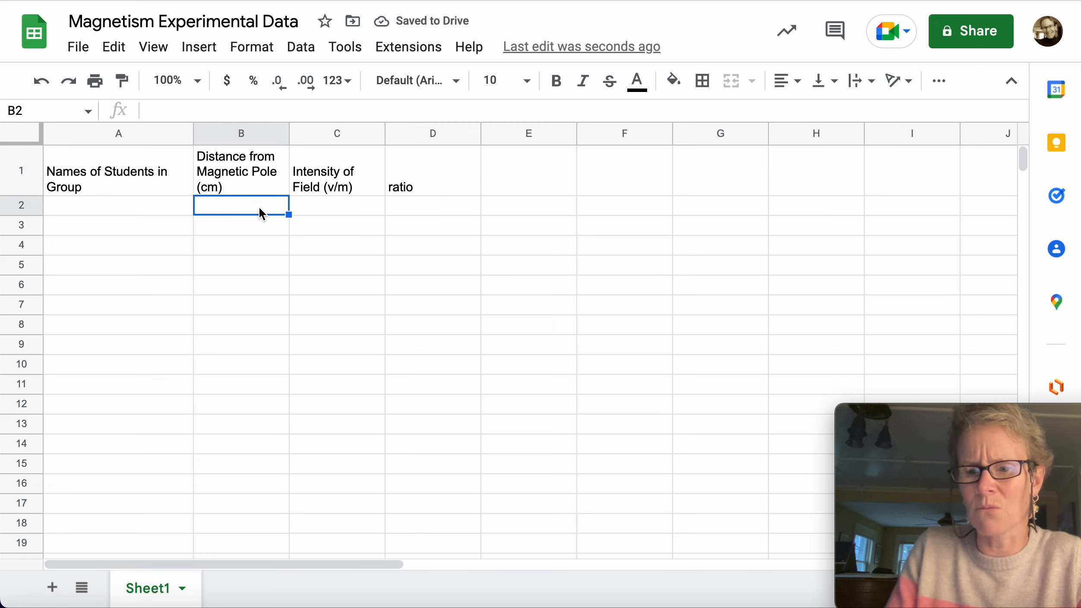
{"action": "left_click", "coordinate": [422, 209]}
{"action": "type", "text": "="}
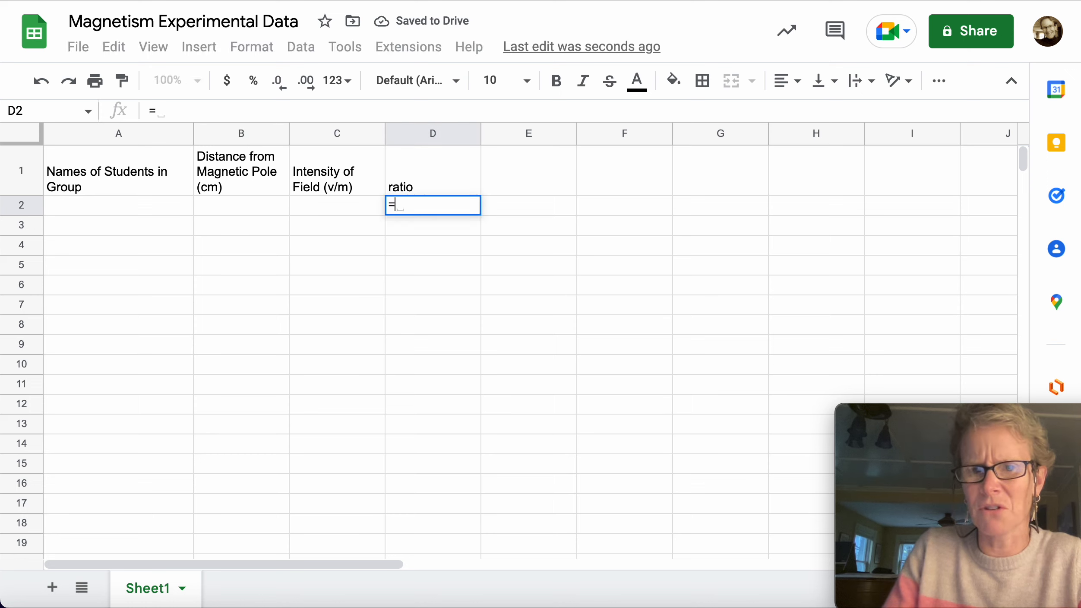
{"action": "left_click", "coordinate": [261, 210]}
{"action": "type", "text": "/"}
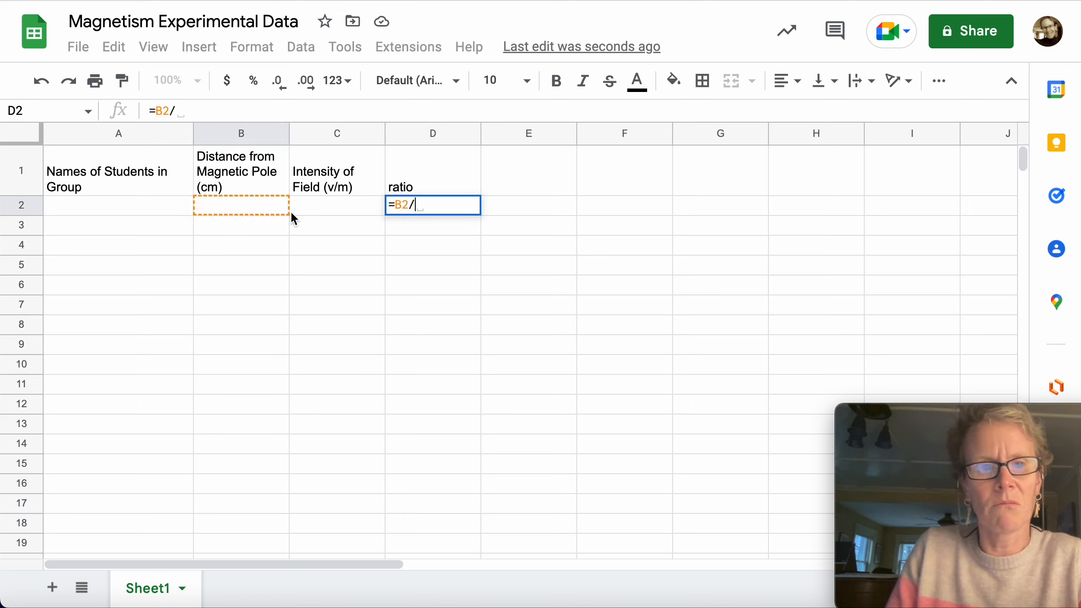
{"action": "left_click", "coordinate": [344, 210]}
{"action": "key", "text": "Return"}
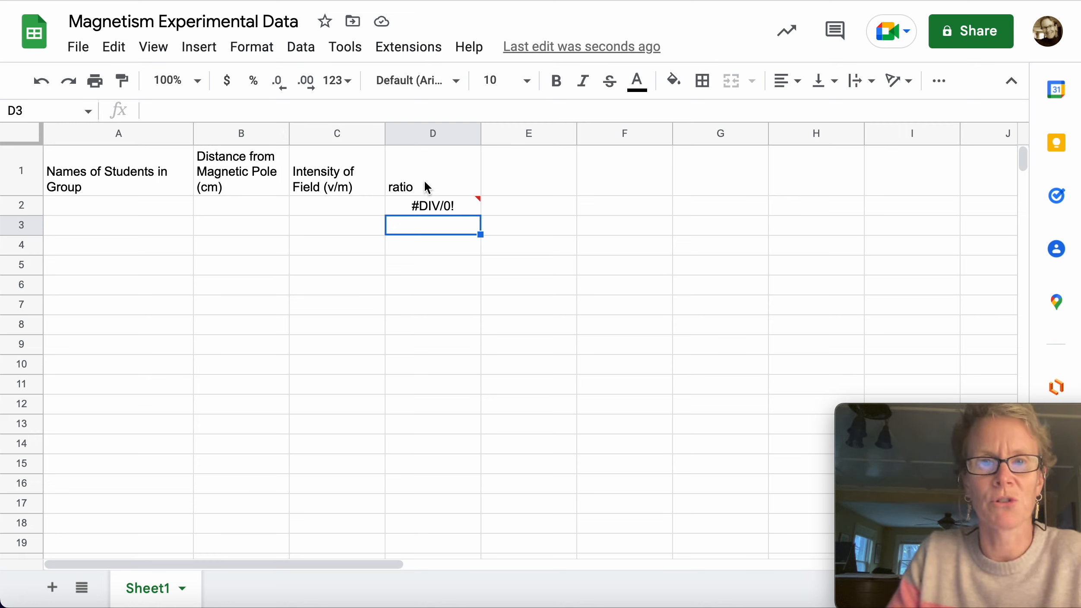
Step: Undo the ratio formula and its column header in column D
{"action": "key", "text": "super+z"}
{"action": "key", "text": "super+z"}
Step: Fill rows 2 to 7 with the pale brick-red colour to mark the first group's rows
{"action": "left_click_drag", "start_coordinate": [22, 205], "coordinate": [29, 299]}
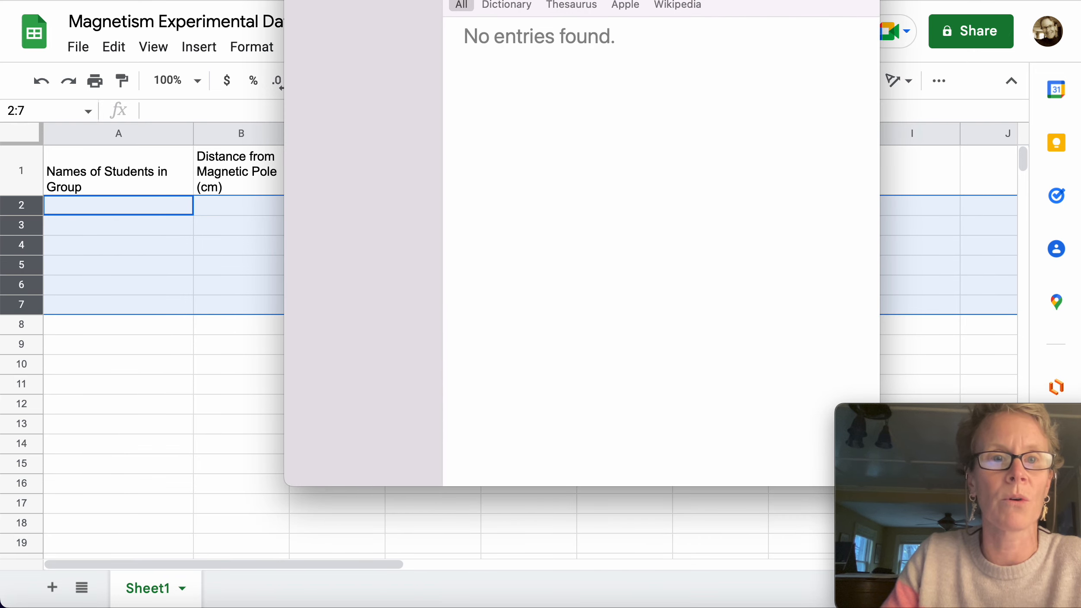
{"action": "left_click", "coordinate": [298, 1]}
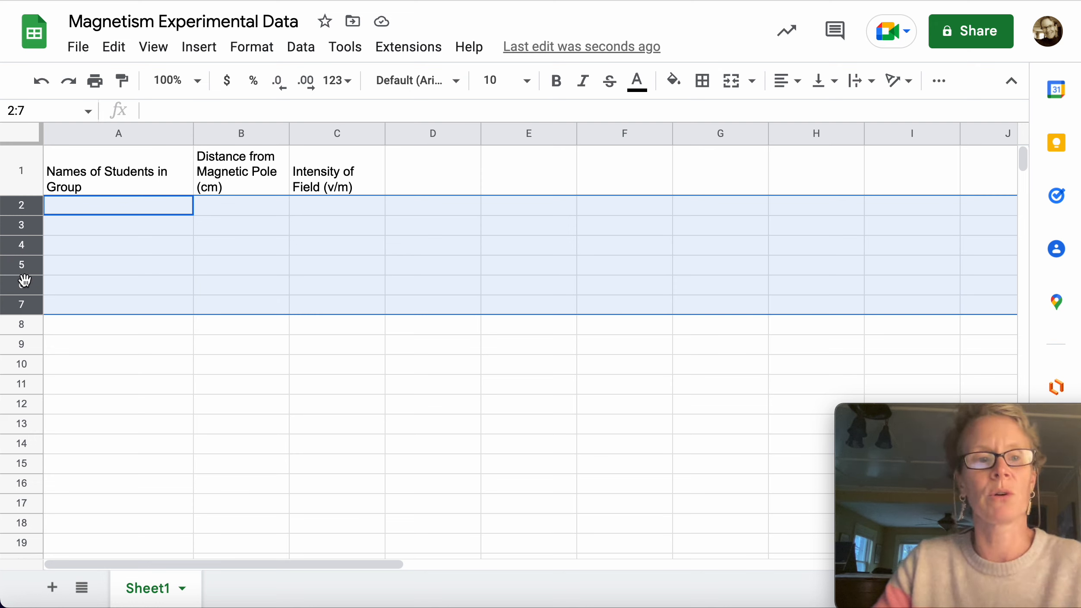
{"action": "mouse_move", "coordinate": [25, 281]}
{"action": "left_mouse_down"}
{"action": "mouse_move", "coordinate": [25, 216]}
{"action": "mouse_move", "coordinate": [24, 296]}
{"action": "left_mouse_up"}
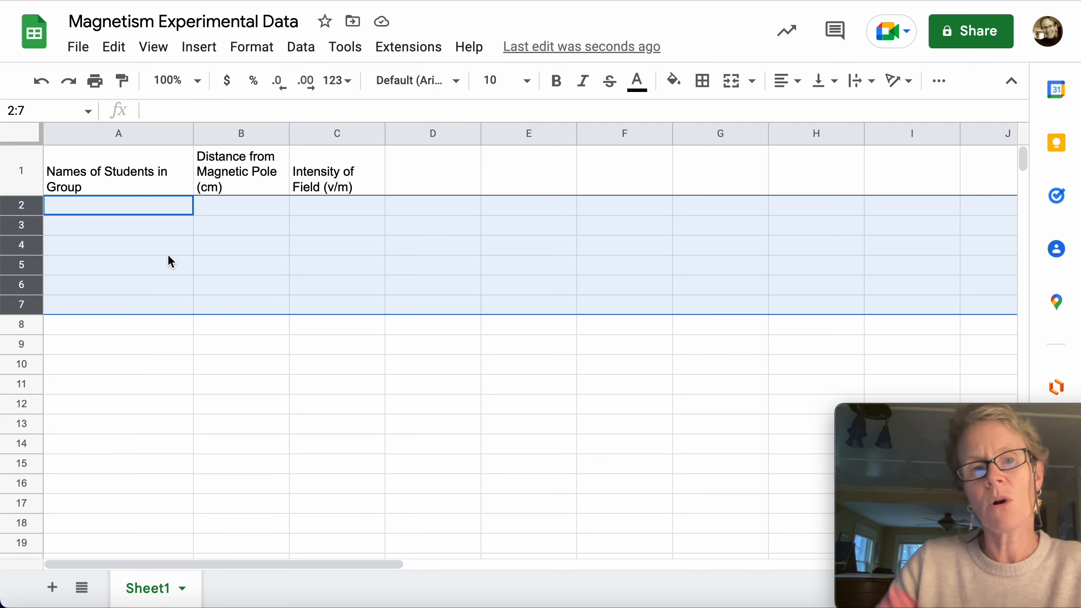
{"action": "left_click", "coordinate": [681, 89]}
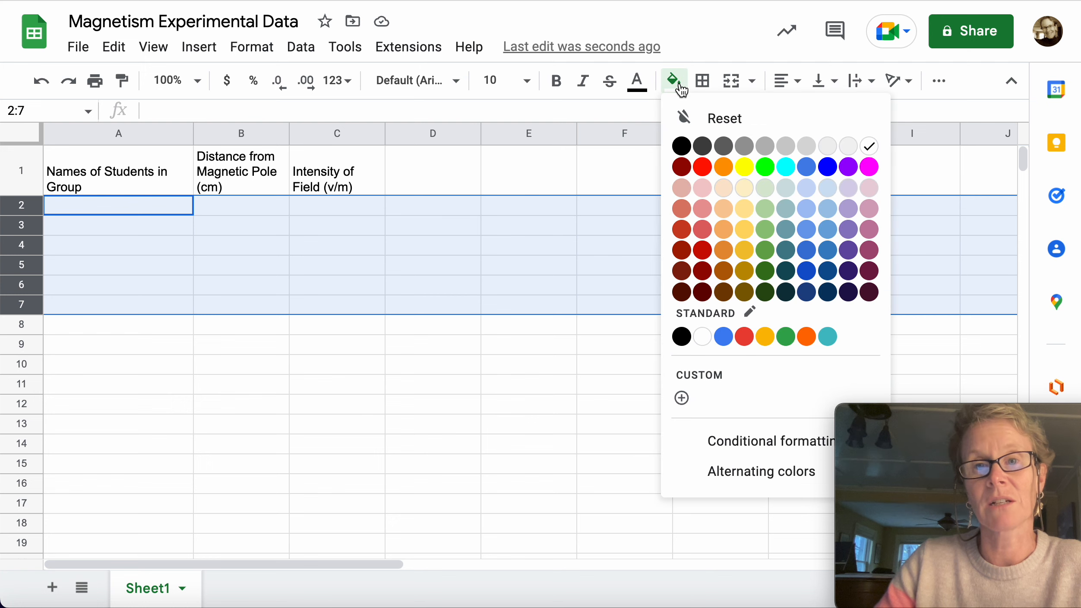
{"action": "left_click", "coordinate": [683, 189]}
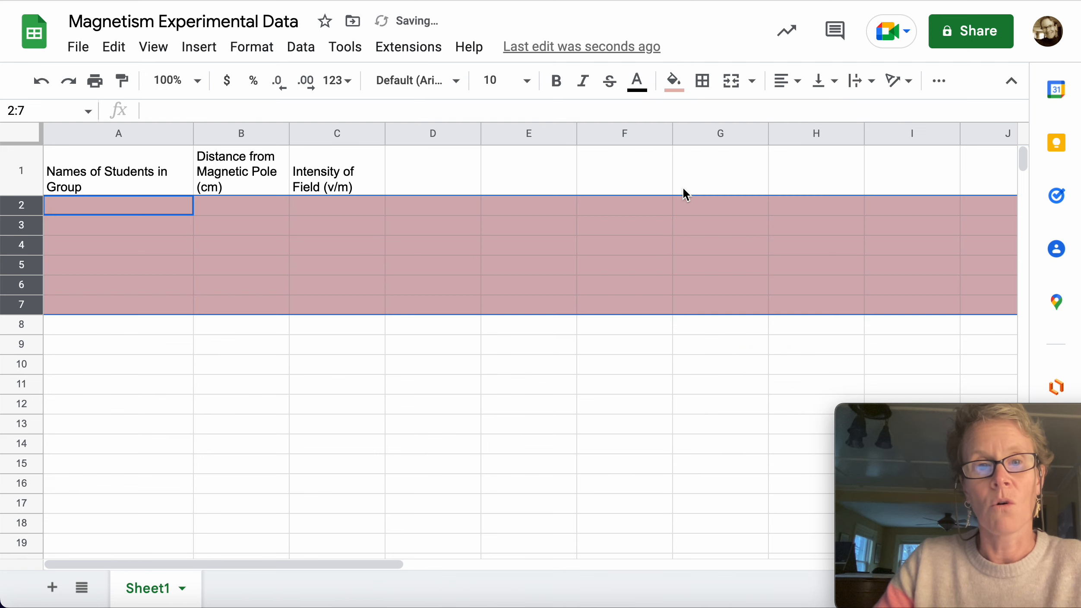
{"action": "left_click", "coordinate": [446, 405]}
Step: Fill rows 8 to 13 with the pale magenta-pink colour for the second group
{"action": "left_click_drag", "start_coordinate": [24, 324], "coordinate": [29, 428]}
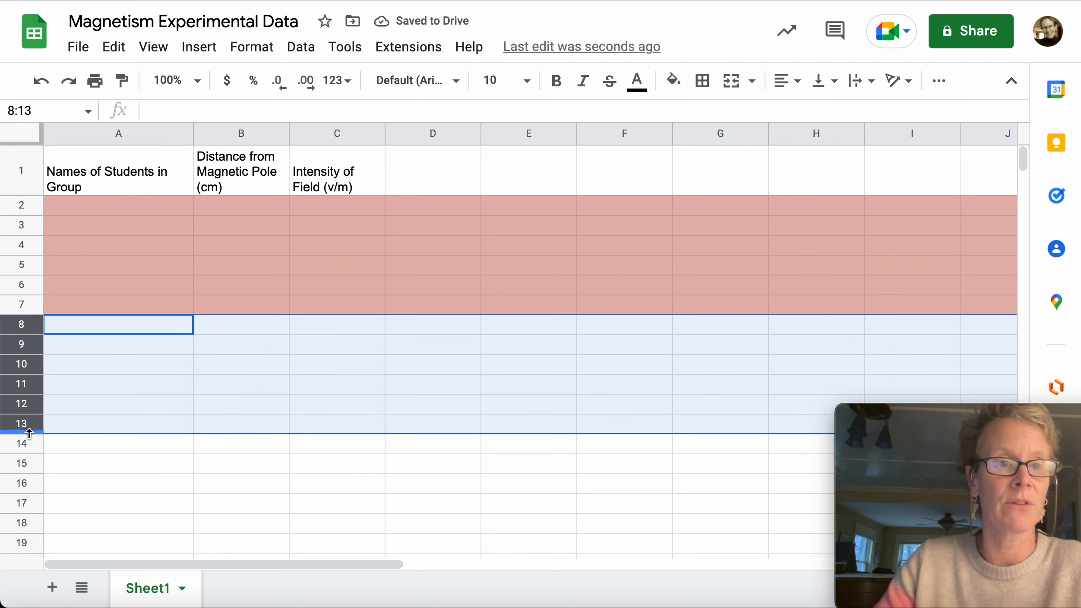
{"action": "left_click", "coordinate": [670, 82]}
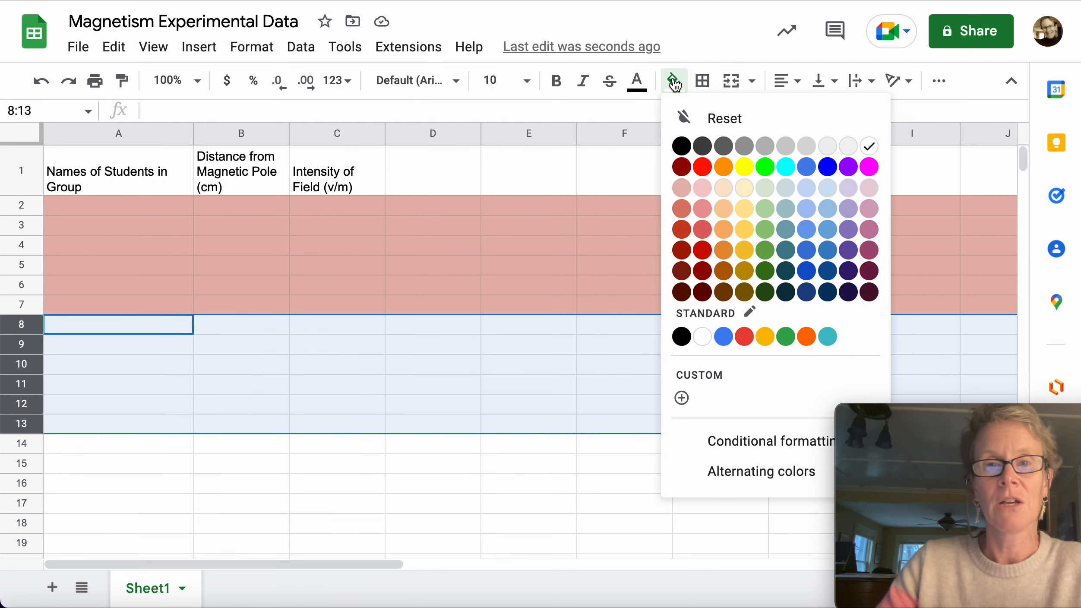
{"action": "left_click", "coordinate": [870, 189]}
{"action": "left_click", "coordinate": [283, 492]}
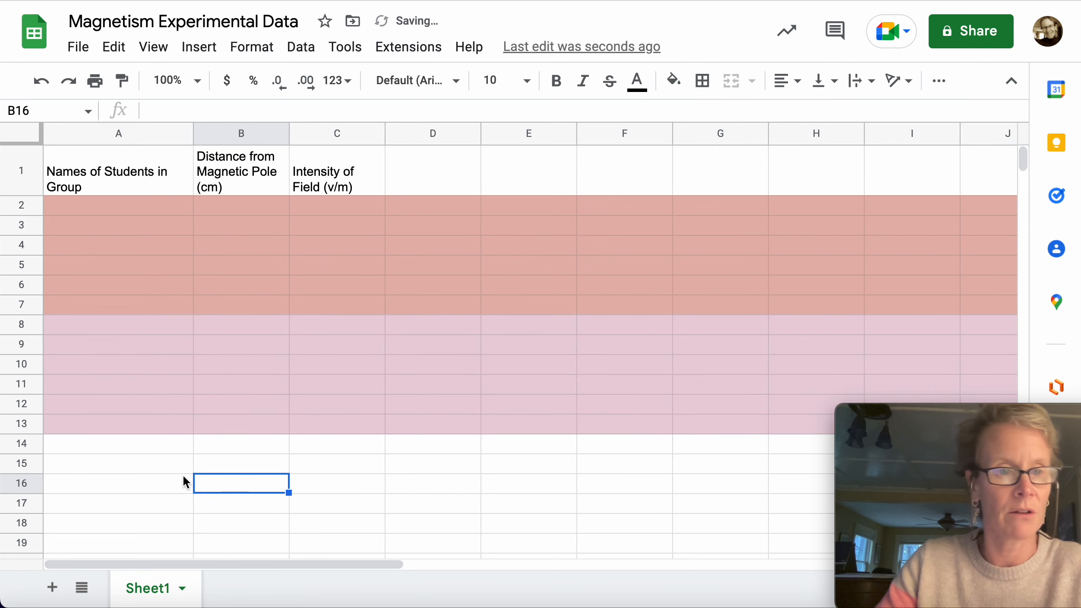
Step: Fill rows 14 to 19 with the pale yellow colour for the third group
{"action": "left_click", "coordinate": [23, 440]}
{"action": "left_click_drag", "start_coordinate": [23, 469], "coordinate": [22, 542]}
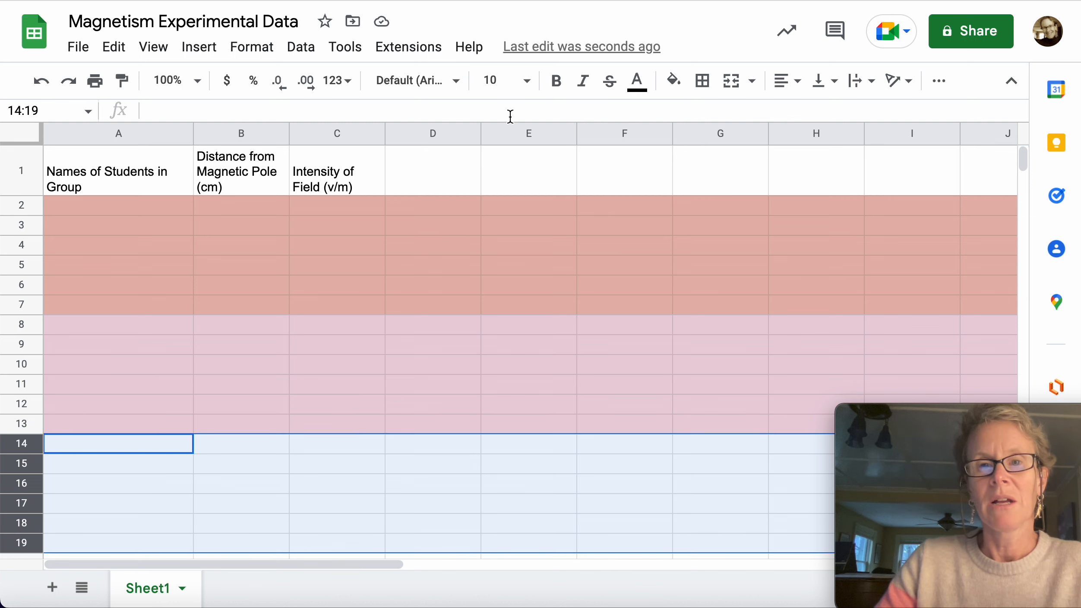
{"action": "left_click", "coordinate": [673, 81]}
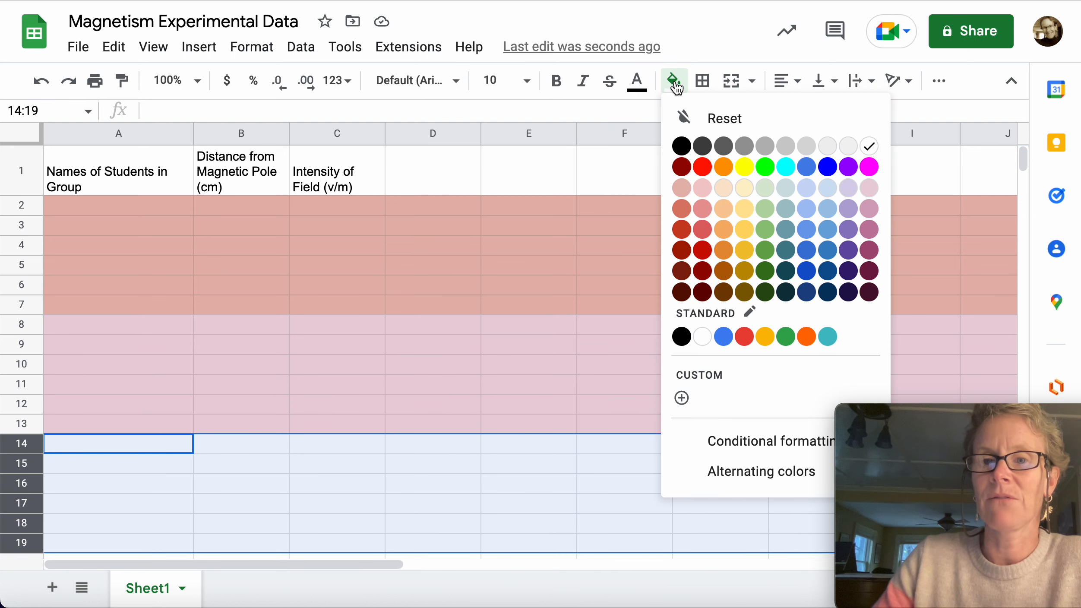
{"action": "left_click", "coordinate": [741, 192]}
{"action": "left_click", "coordinate": [591, 346]}
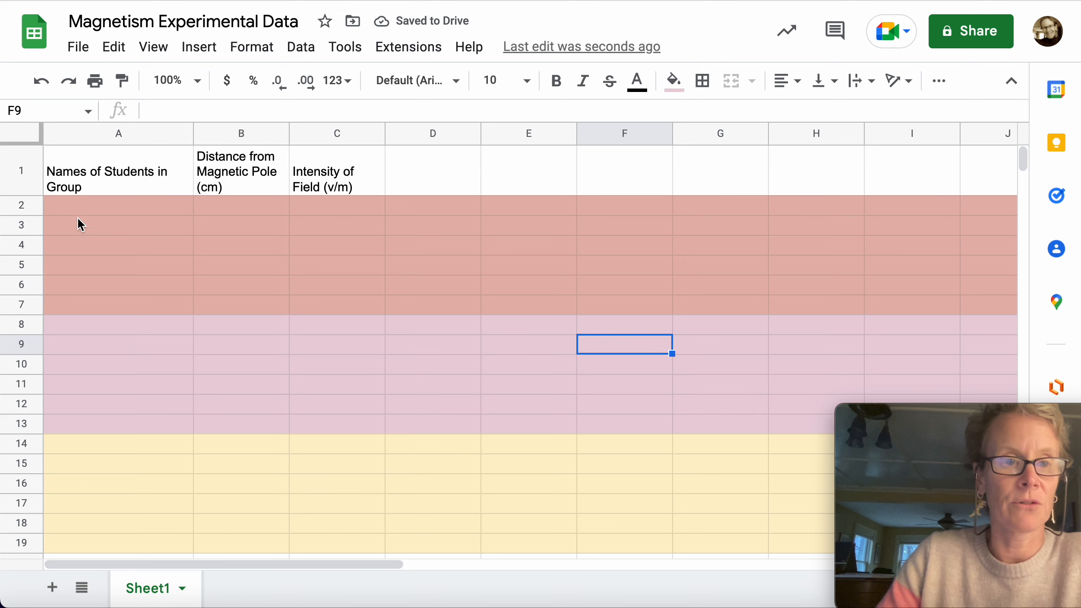
Step: Enter the first group's two student names, joined with "&", in A2 and copy them down to A7
{"action": "left_click", "coordinate": [88, 207]}
{"action": "type", "text": "Tim "}
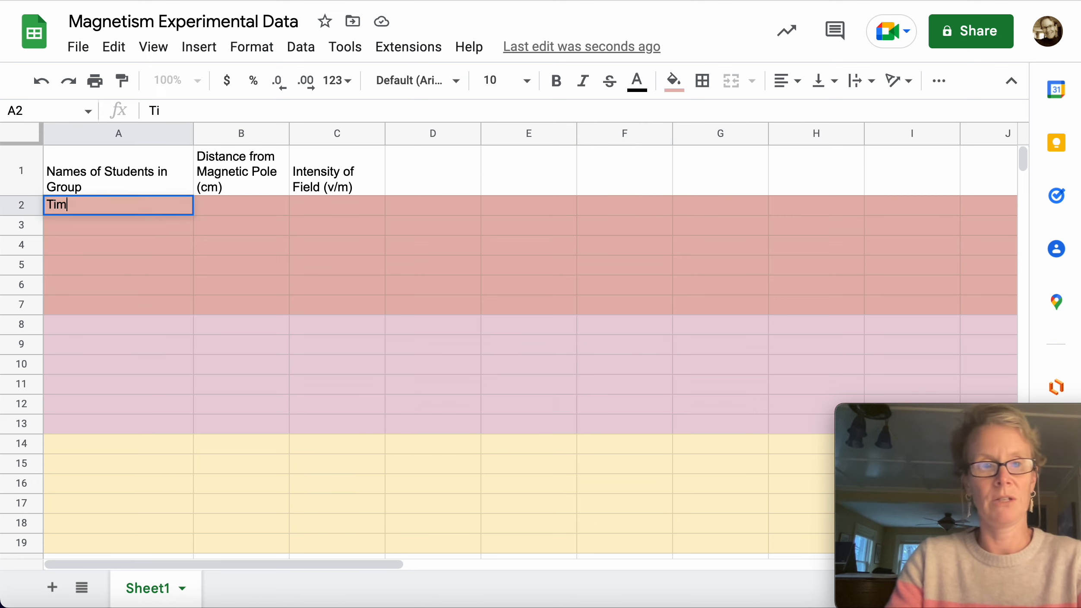
{"action": "type", "text": "& Suzy"}
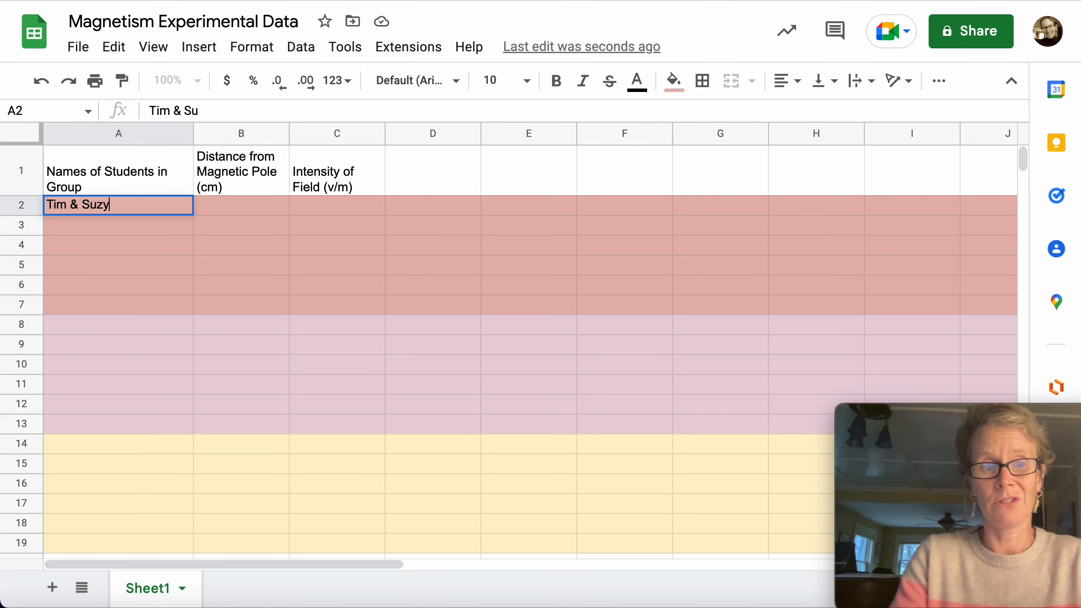
{"action": "key", "text": "Return"}
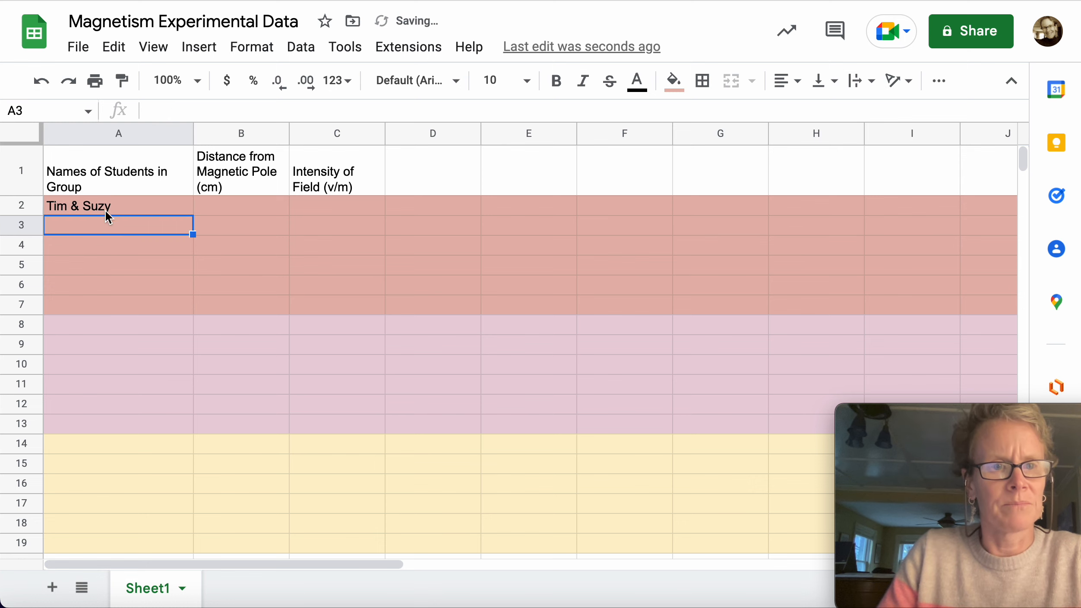
{"action": "left_click", "coordinate": [111, 205]}
{"action": "left_click_drag", "start_coordinate": [191, 214], "coordinate": [189, 307]}
Step: Enter the second group's two student names, joined with "&", in A8 and copy them down to A13
{"action": "left_click", "coordinate": [130, 325]}
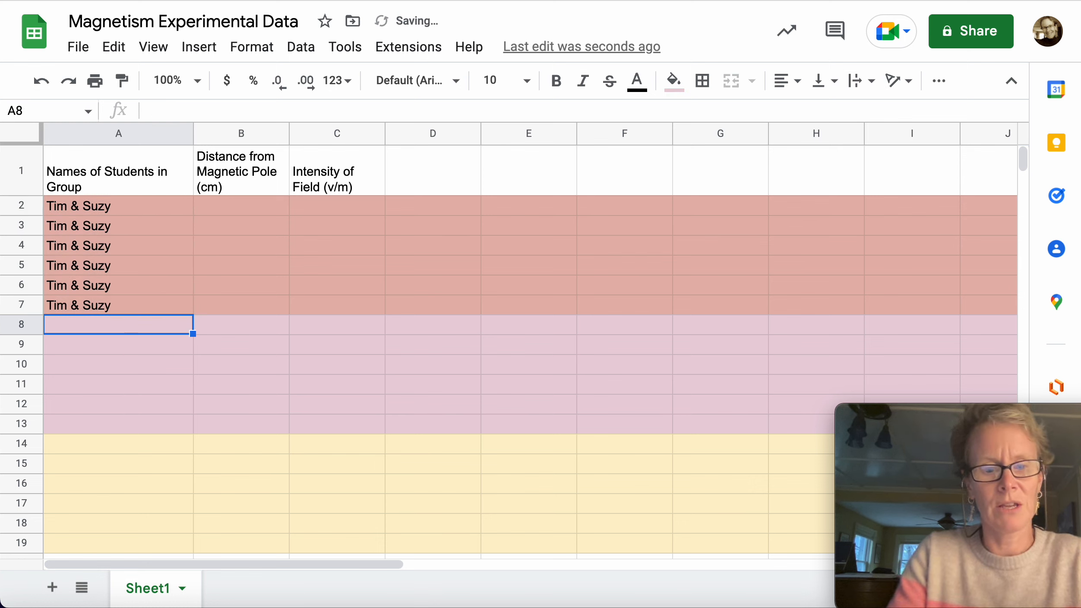
{"action": "type", "text": "Harry "}
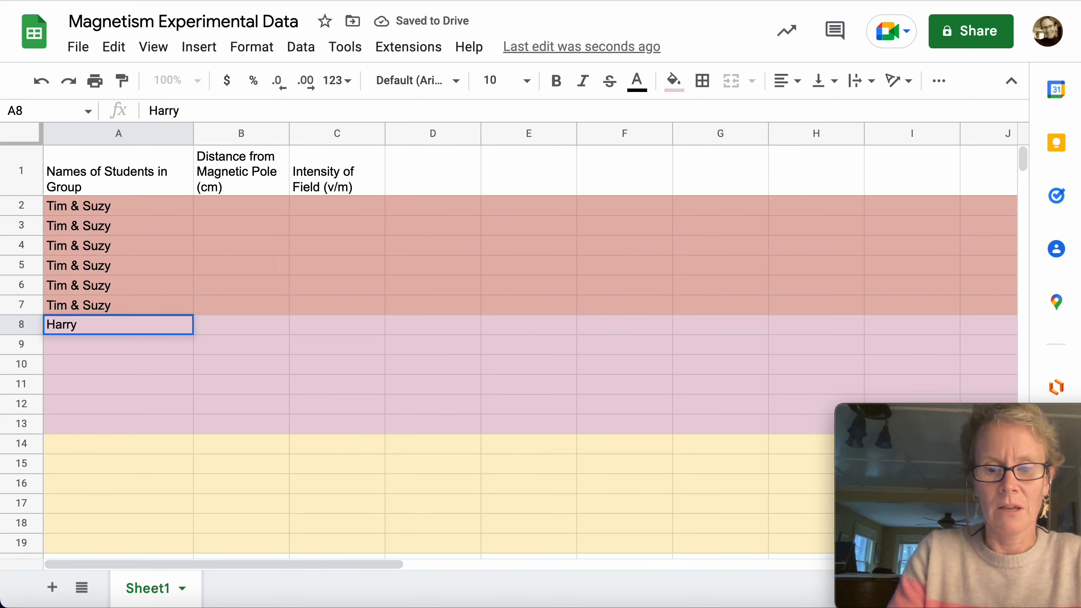
{"action": "type", "text": "& Sheila"}
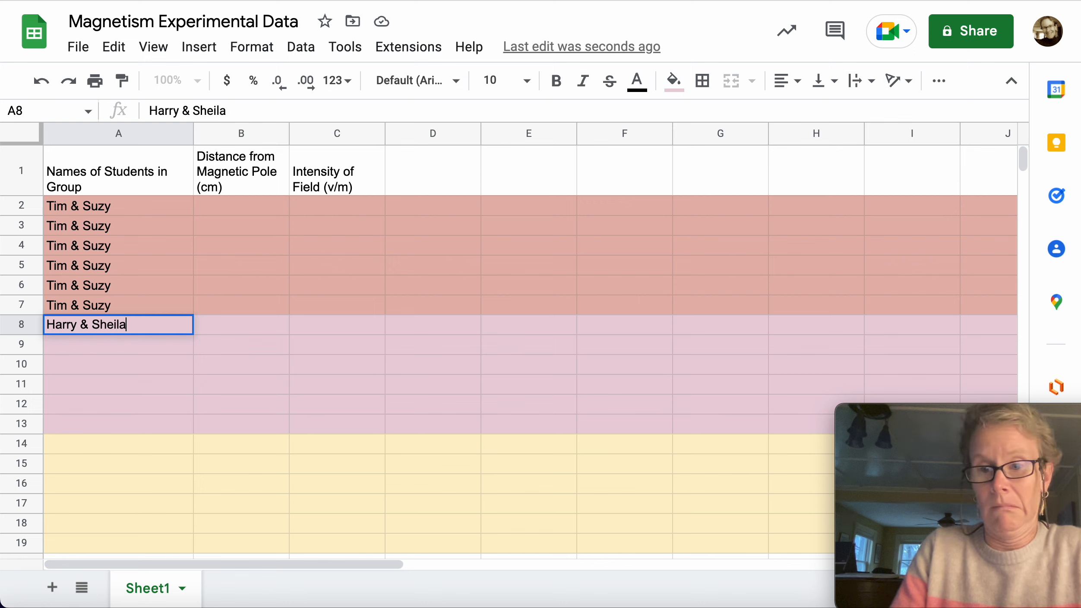
{"action": "key", "text": "Return"}
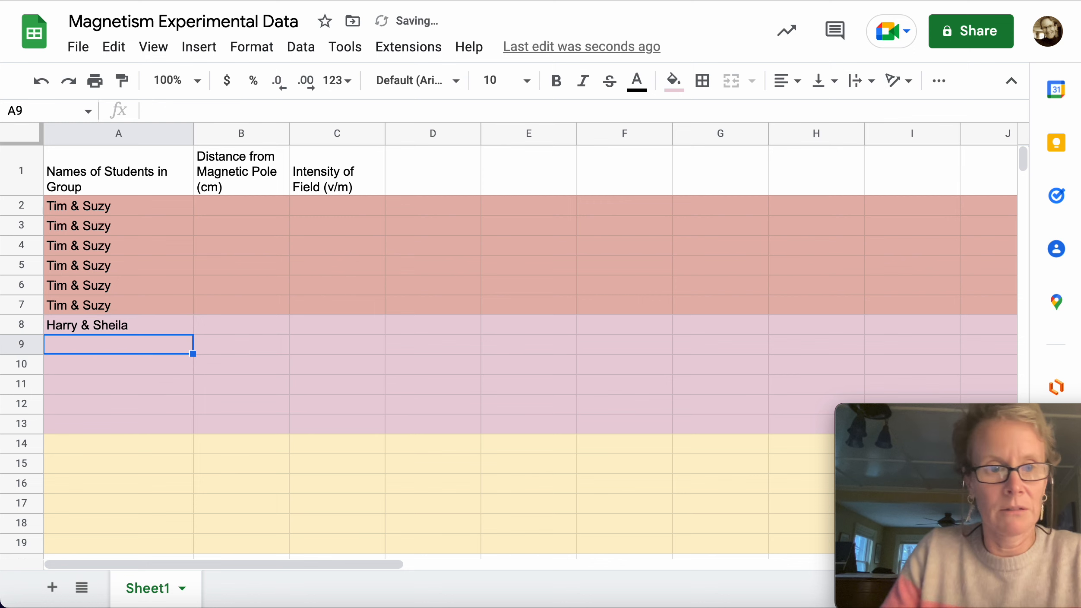
{"action": "left_click", "coordinate": [138, 327]}
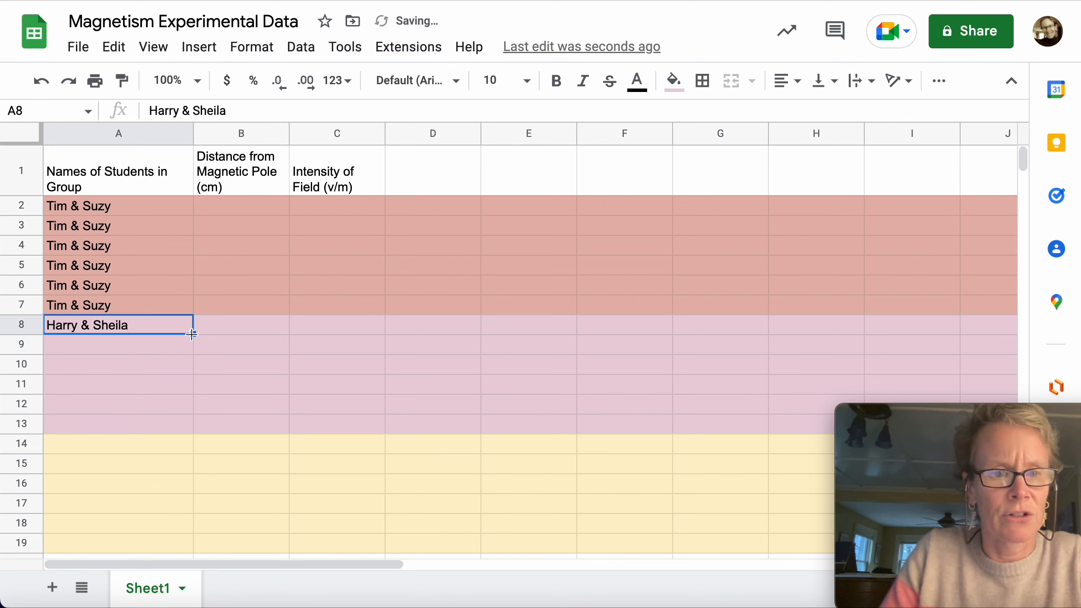
{"action": "left_click_drag", "start_coordinate": [192, 333], "coordinate": [190, 423]}
{"action": "left_click", "coordinate": [231, 398]}
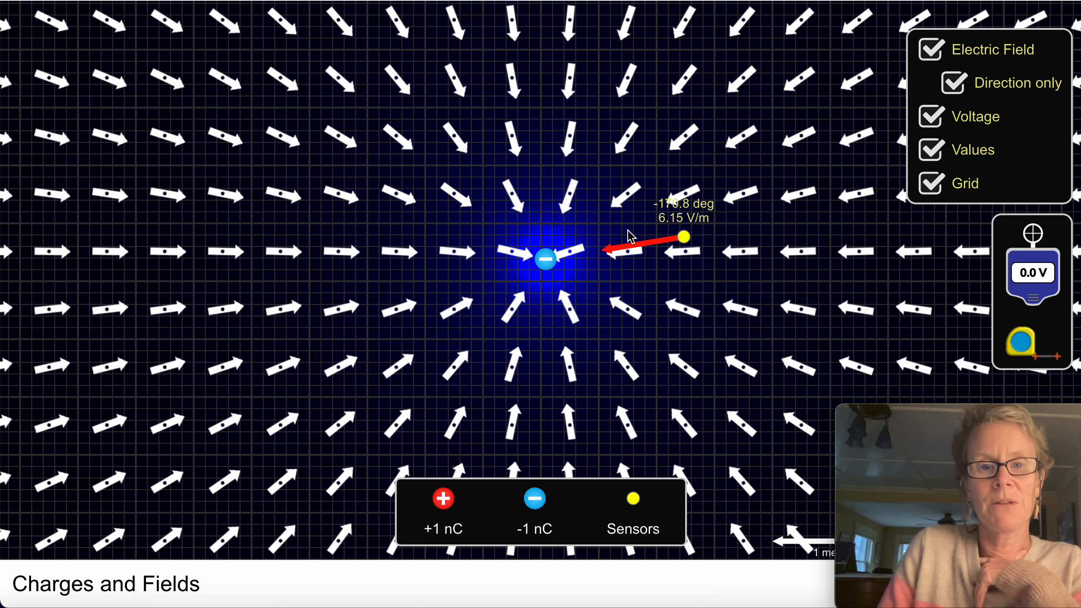
Step: In the Charges and Fields simulation, move the negative charge onto a horizontal grid line and place the sensor close beside it on that line
{"action": "left_click_drag", "start_coordinate": [676, 237], "coordinate": [598, 267]}
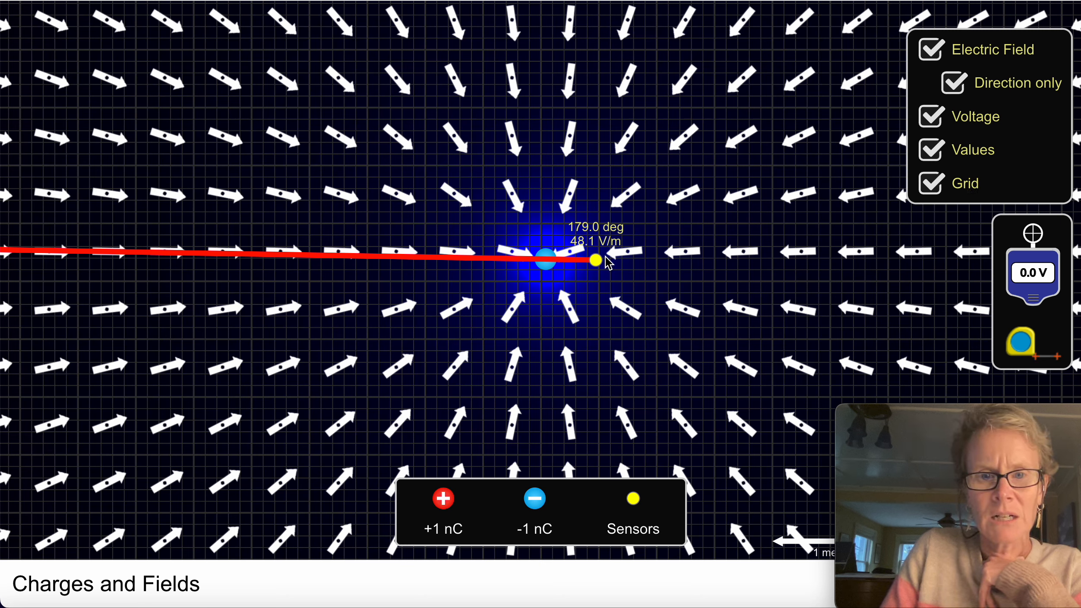
{"action": "left_click_drag", "start_coordinate": [597, 262], "coordinate": [599, 264]}
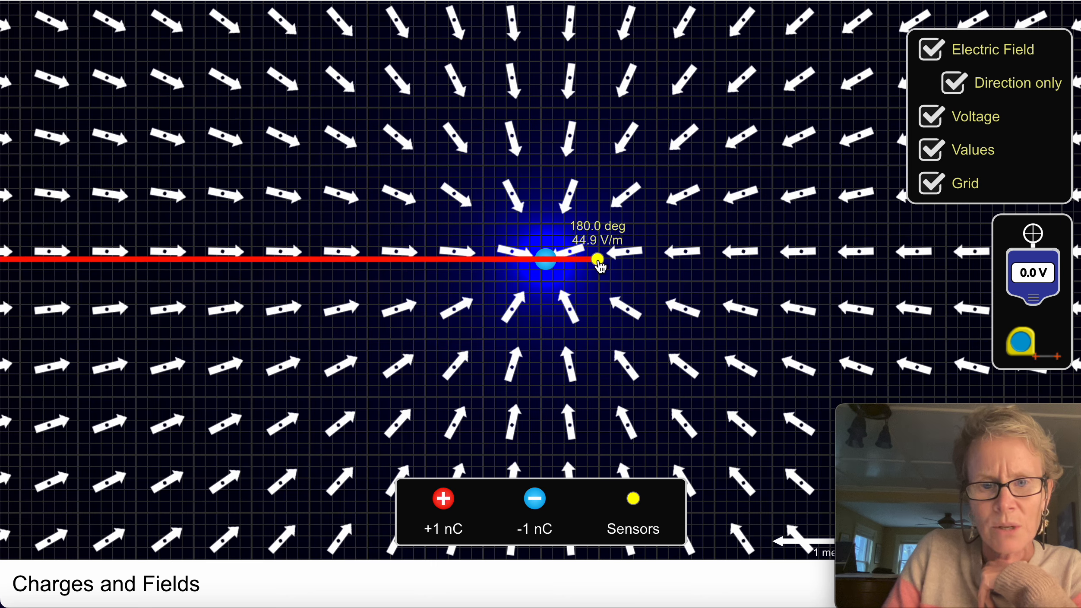
{"action": "mouse_move", "coordinate": [546, 264]}
{"action": "left_mouse_down"}
{"action": "mouse_move", "coordinate": [536, 290]}
{"action": "mouse_move", "coordinate": [541, 284]}
{"action": "left_mouse_up"}
{"action": "left_click_drag", "start_coordinate": [598, 260], "coordinate": [564, 286]}
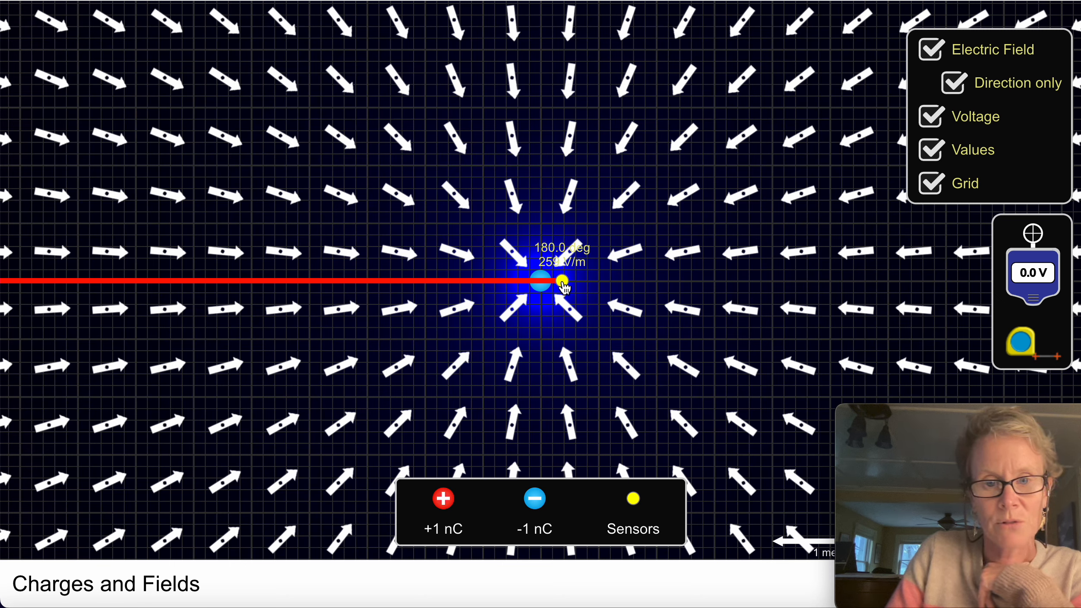
Step: Move the sensor farther away from the negative charge along the horizontal grid line, toggling the Values display off and back on
{"action": "left_click_drag", "start_coordinate": [564, 287], "coordinate": [717, 289]}
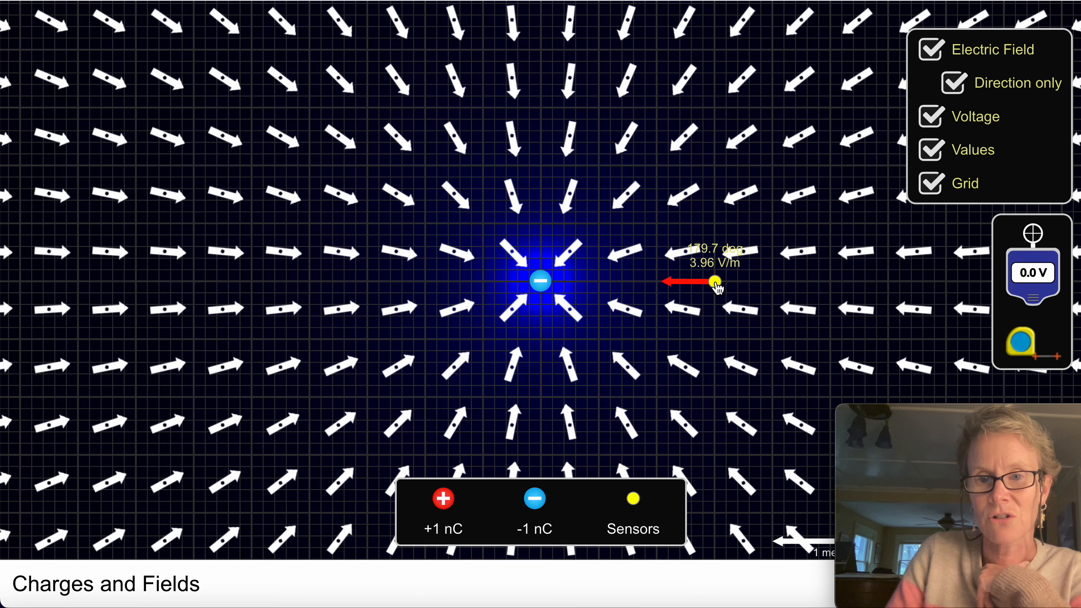
{"action": "left_click", "coordinate": [932, 148]}
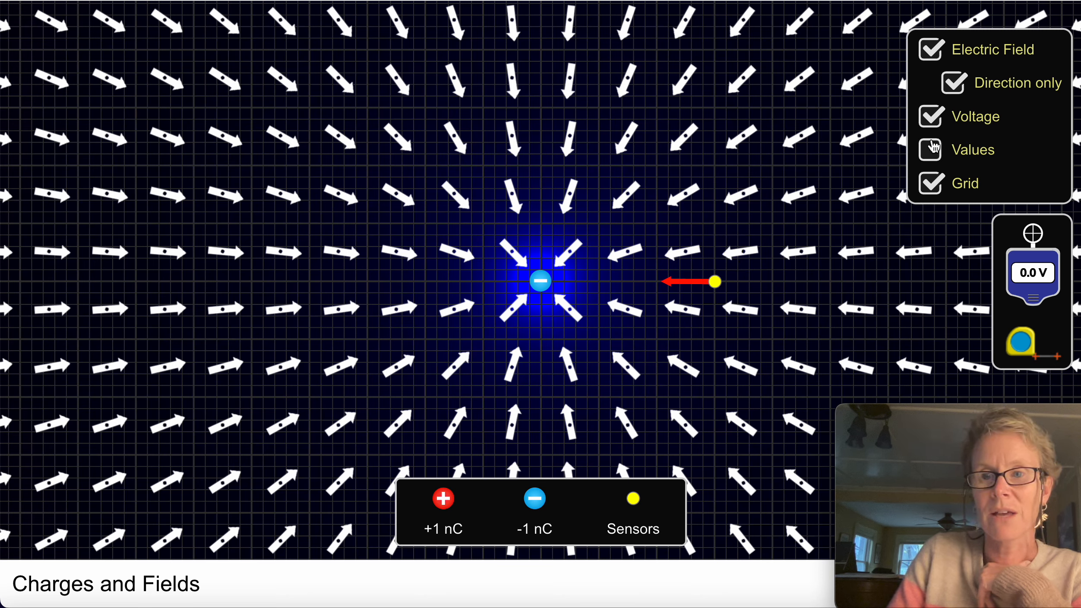
{"action": "left_click", "coordinate": [932, 148]}
{"action": "left_click_drag", "start_coordinate": [716, 283], "coordinate": [775, 285]}
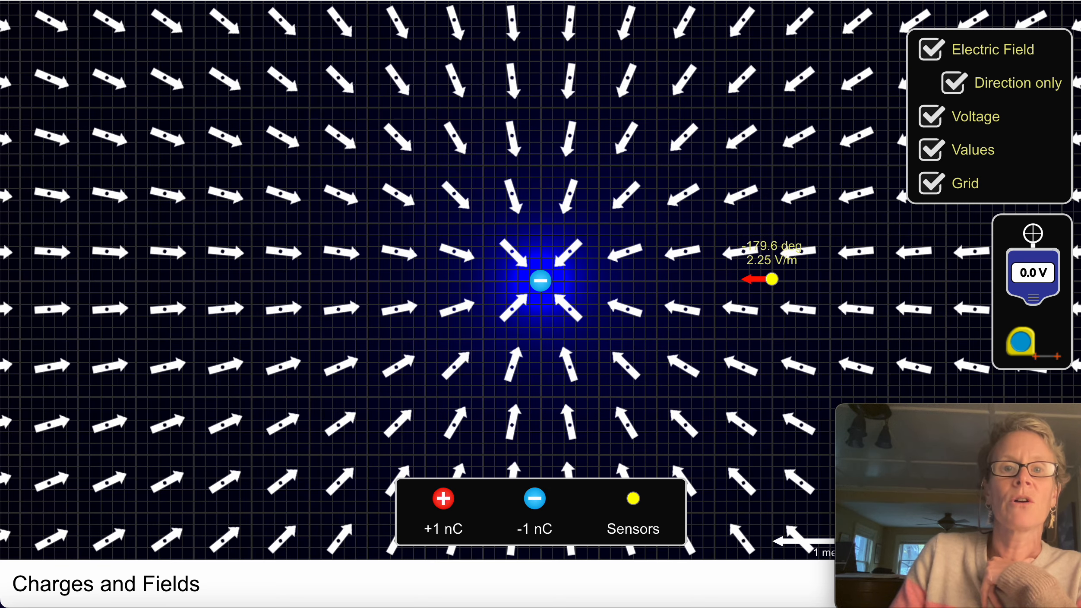
Step: Copy the distance and intensity data B2:C7 from the Magnetism Data Collection spreadsheet into B2:C7 of Magnetism Experimental Data
{"action": "key", "text": "ctrl+Tab"}
{"action": "key", "text": "ctrl+Tab"}
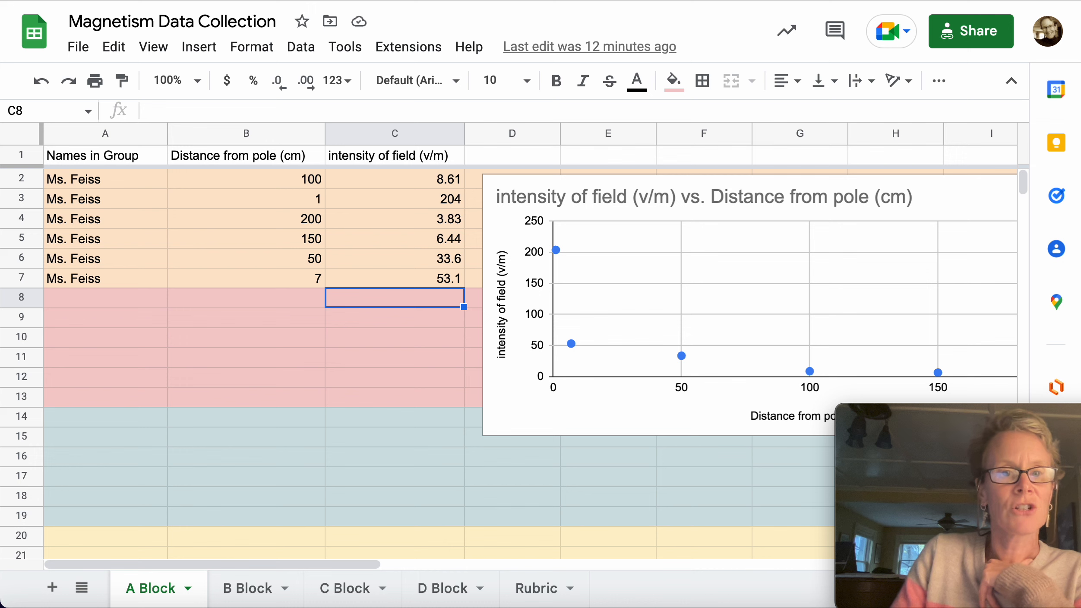
{"action": "left_click", "coordinate": [286, 183]}
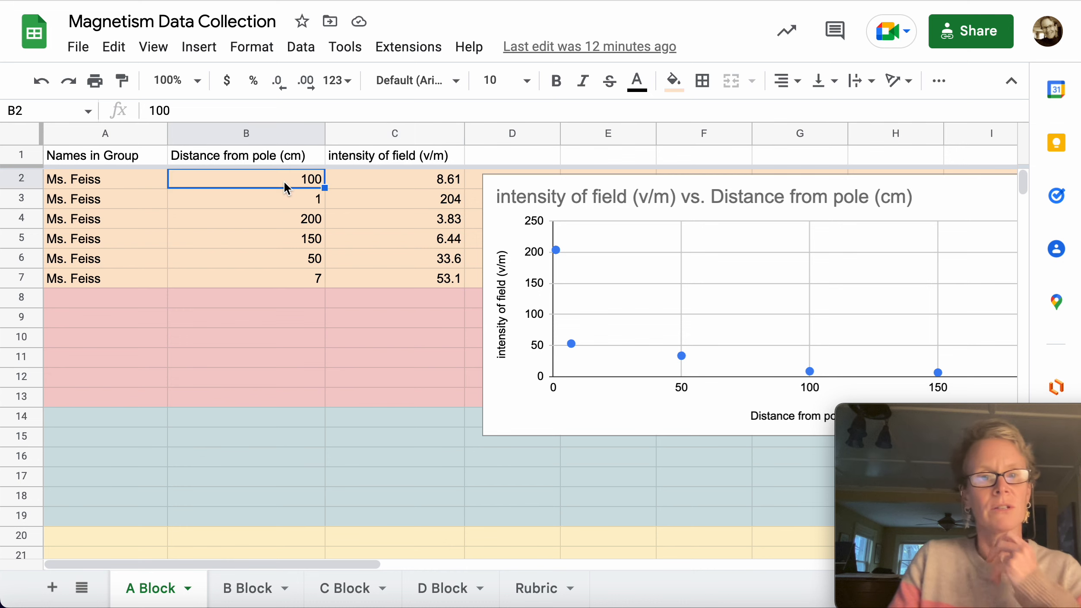
{"action": "left_click", "coordinate": [414, 280], "text": "shift"}
{"action": "key", "text": "ctrl+c"}
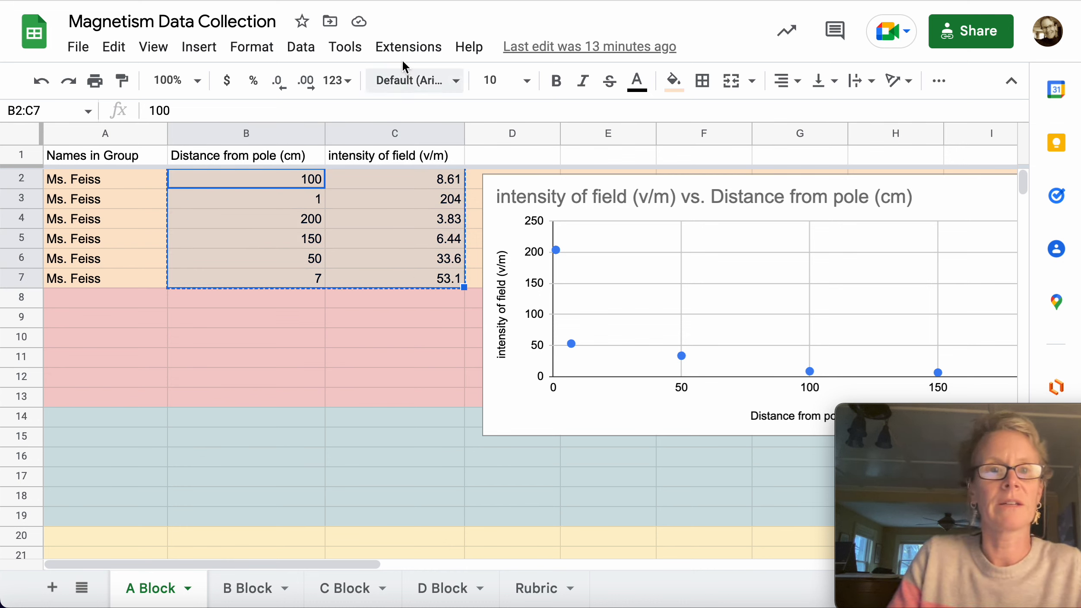
{"action": "key", "text": "ctrl+shift+Tab"}
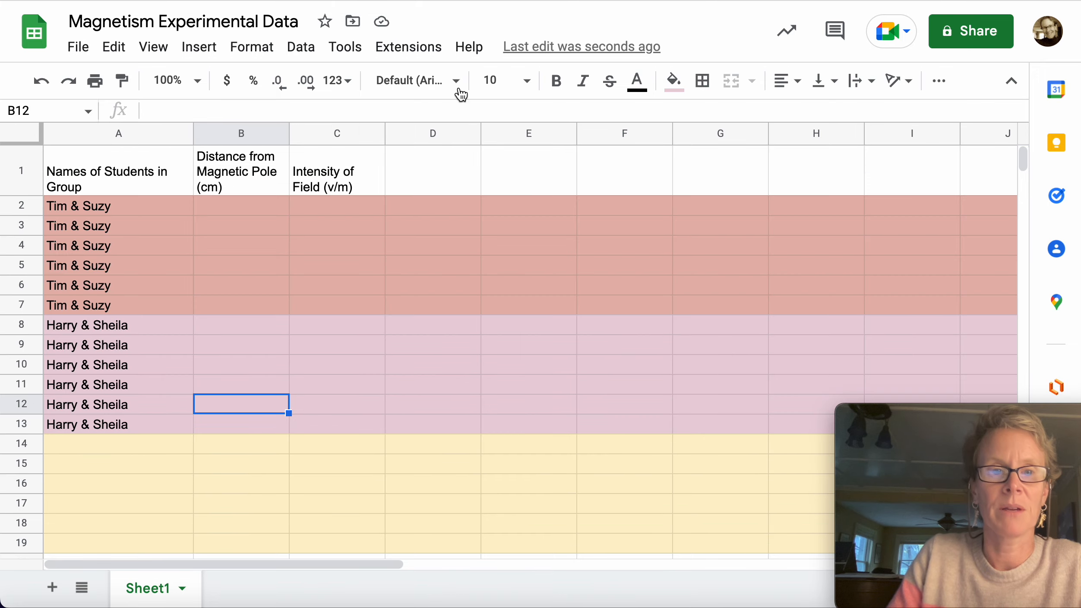
{"action": "left_click", "coordinate": [242, 207]}
{"action": "key", "text": "ctrl+v"}
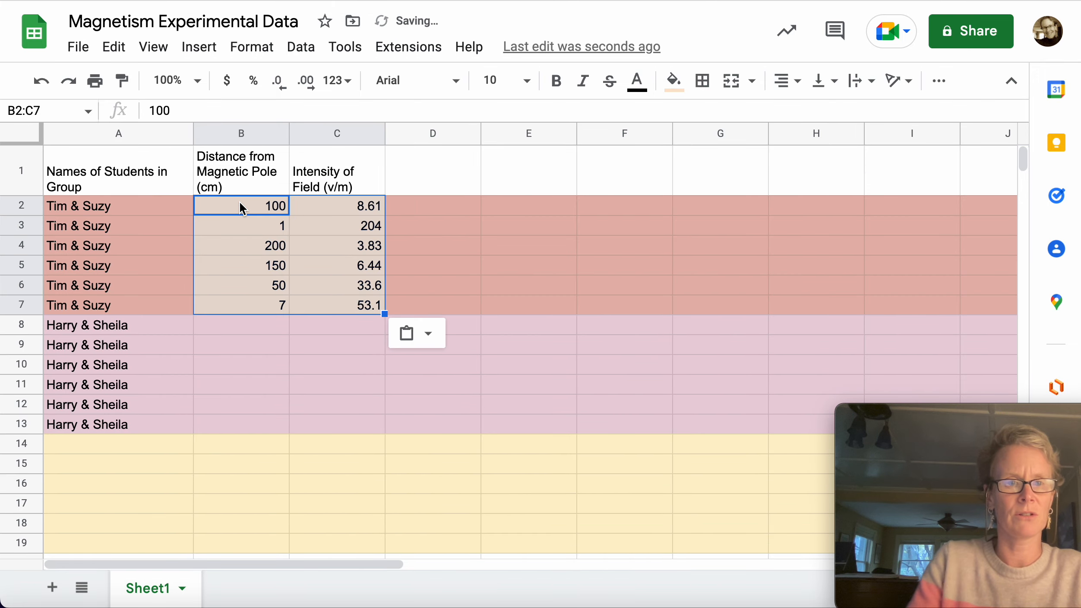
{"action": "left_click", "coordinate": [371, 329]}
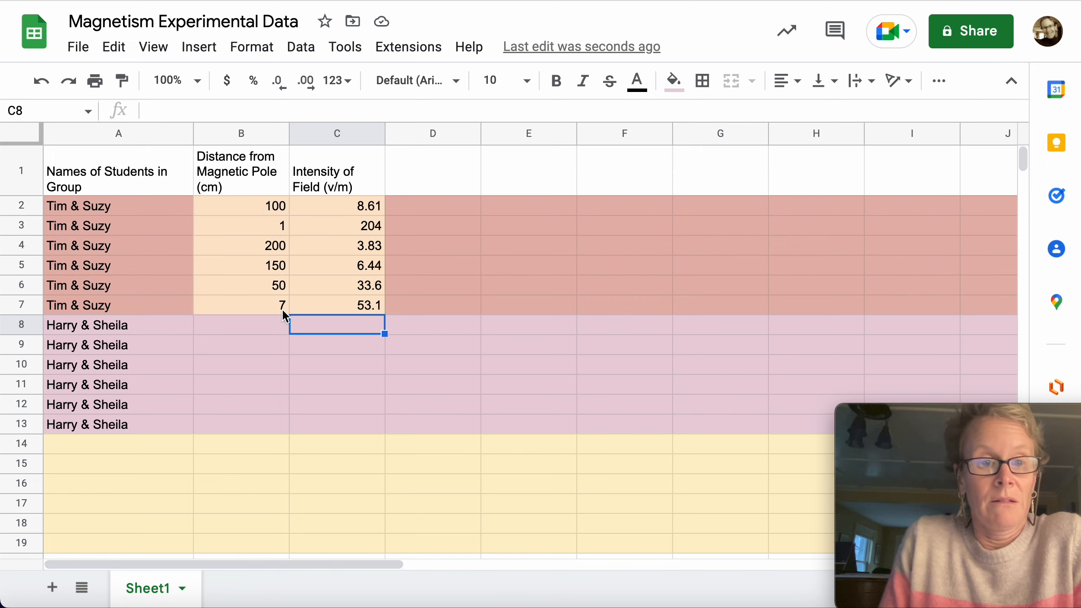
Step: Enter distance 200 with intensity 4 in row 8 and distance .05 with intensity 400 in row 9
{"action": "left_click", "coordinate": [264, 330]}
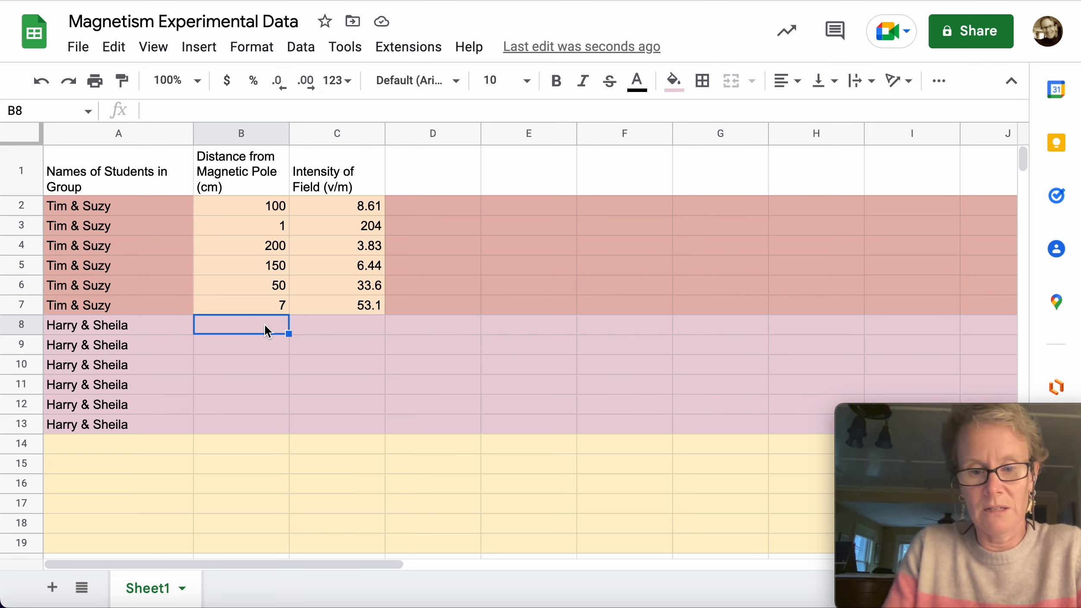
{"action": "type", "text": "200"}
{"action": "key", "text": "Tab"}
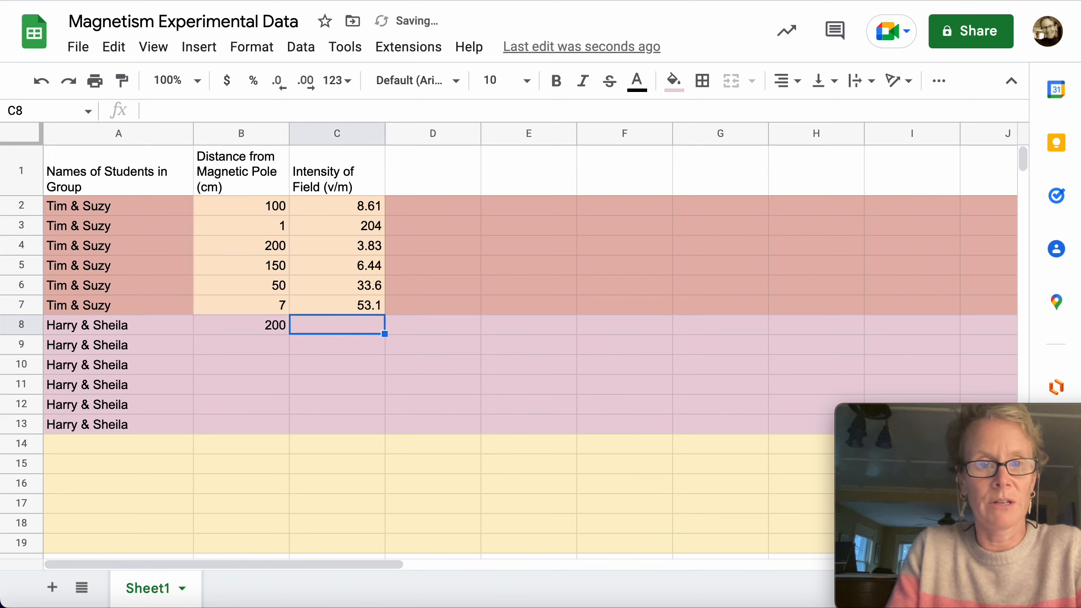
{"action": "type", "text": "4"}
{"action": "key", "text": "Return"}
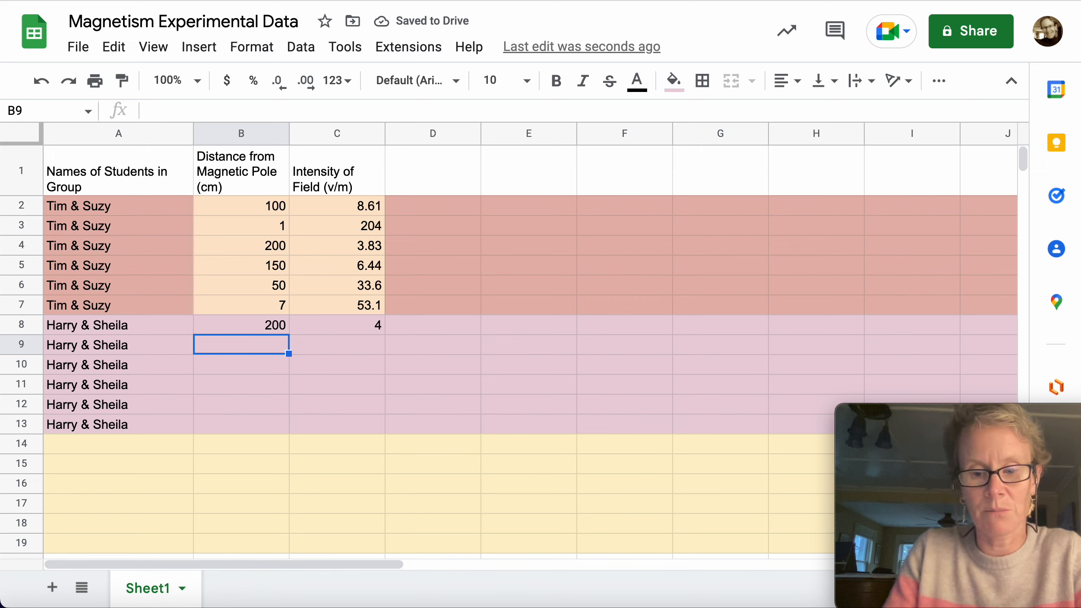
{"action": "type", "text": ".05"}
{"action": "key", "text": "Tab"}
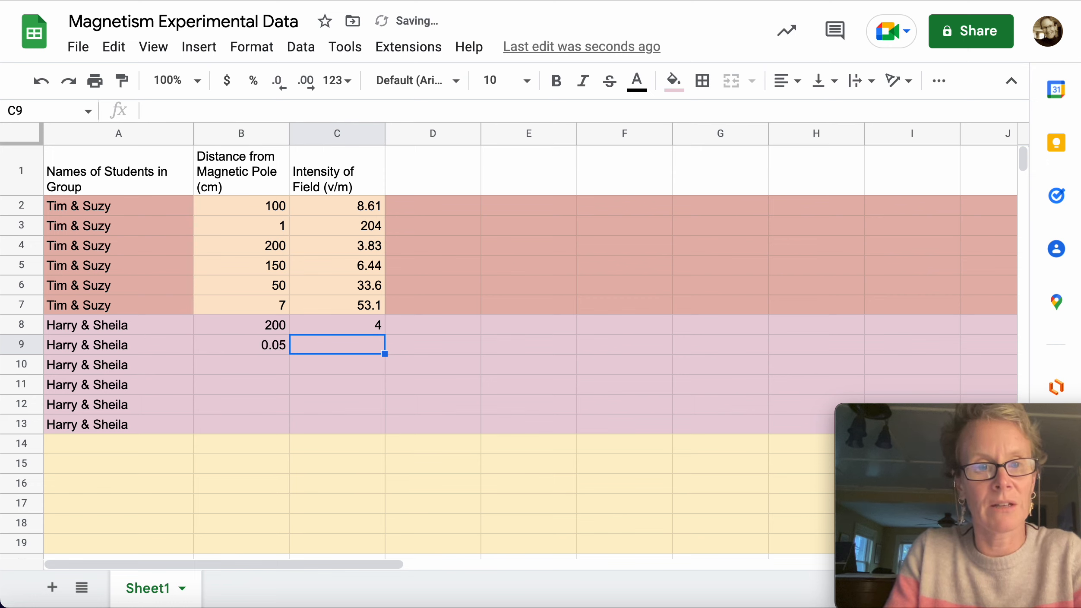
{"action": "type", "text": "400"}
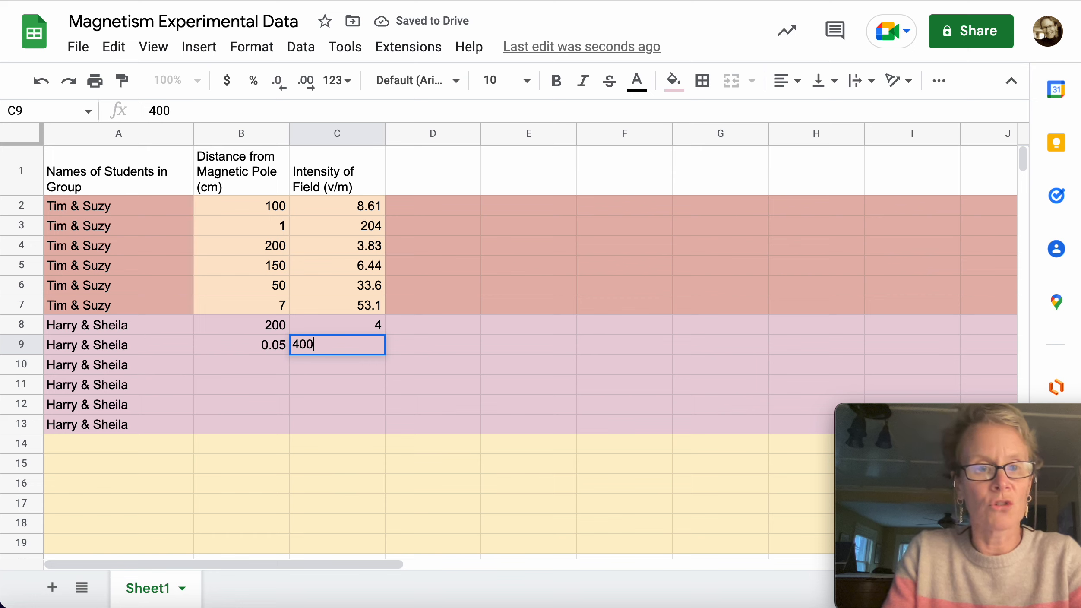
{"action": "key", "text": "Return"}
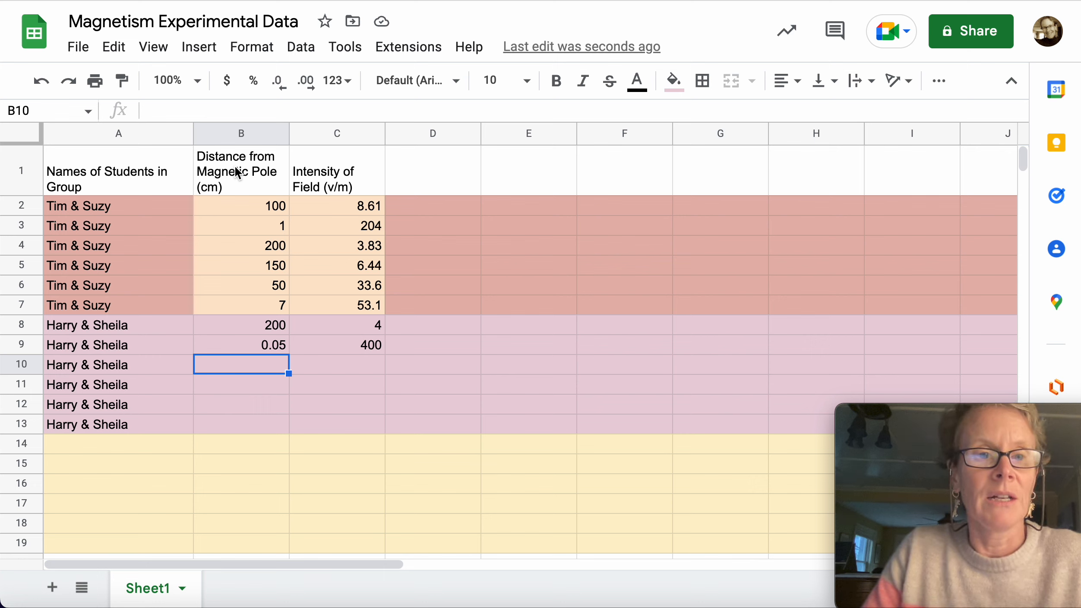
Step: Insert a chart from the distance and intensity range B1:C19 and change its type to Scatter chart
{"action": "left_click", "coordinate": [237, 172]}
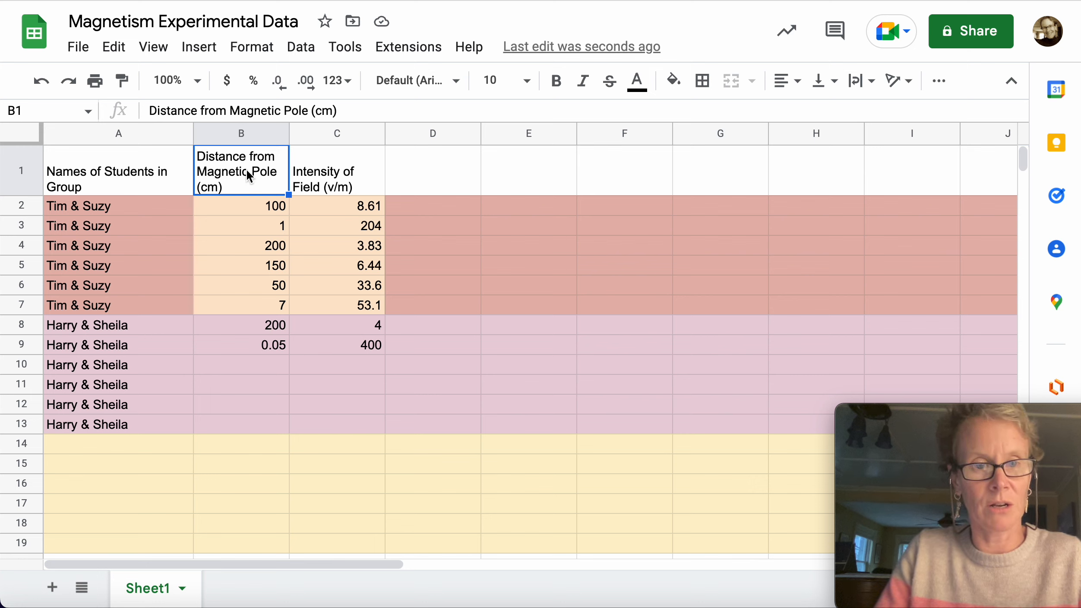
{"action": "left_click", "coordinate": [313, 549], "text": "shift"}
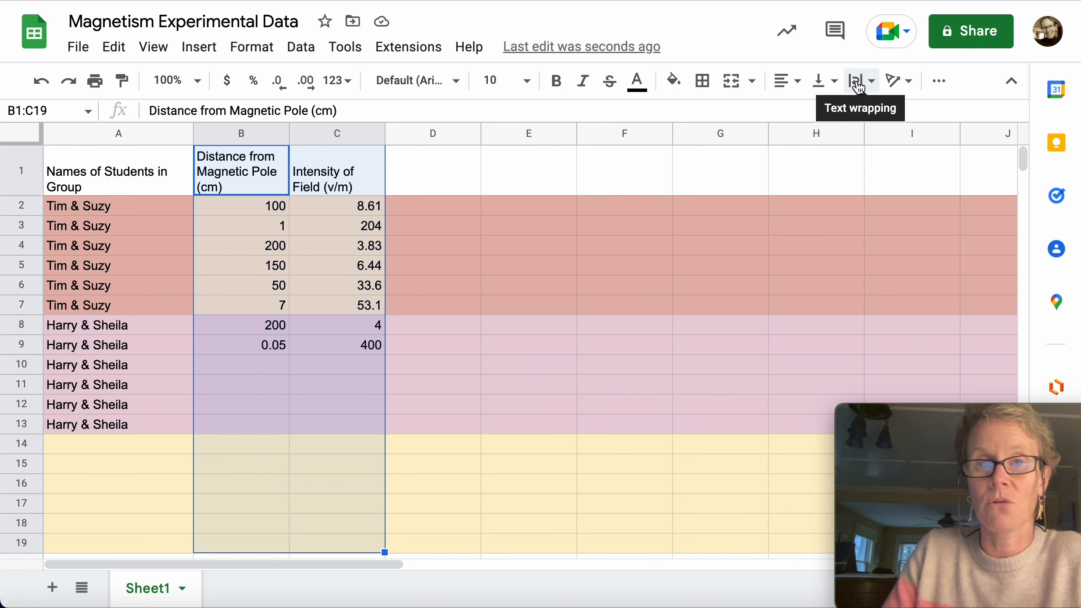
{"action": "left_click", "coordinate": [939, 83]}
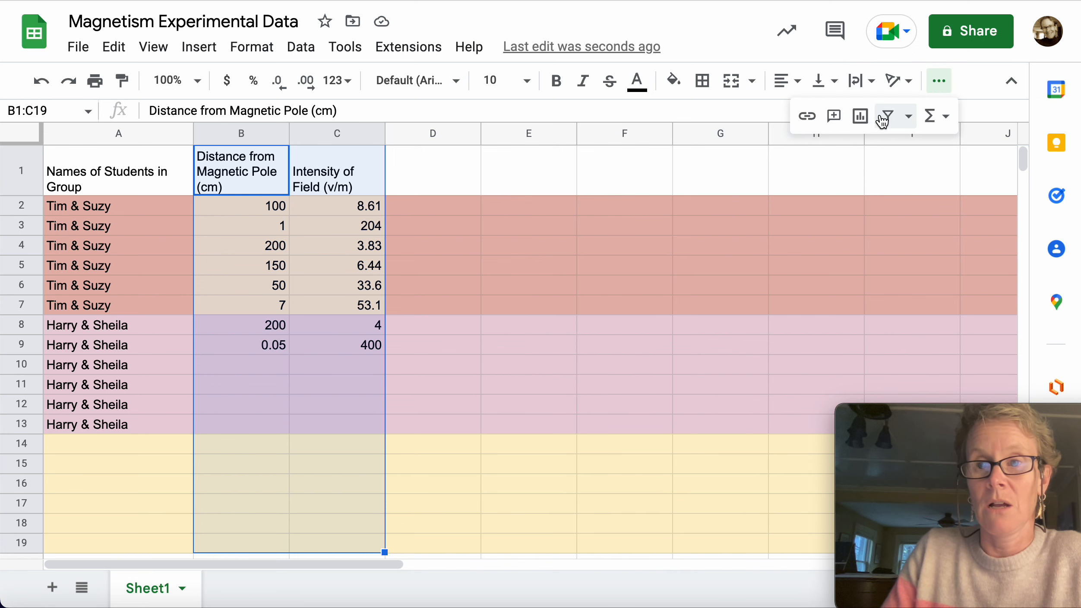
{"action": "left_click", "coordinate": [860, 116]}
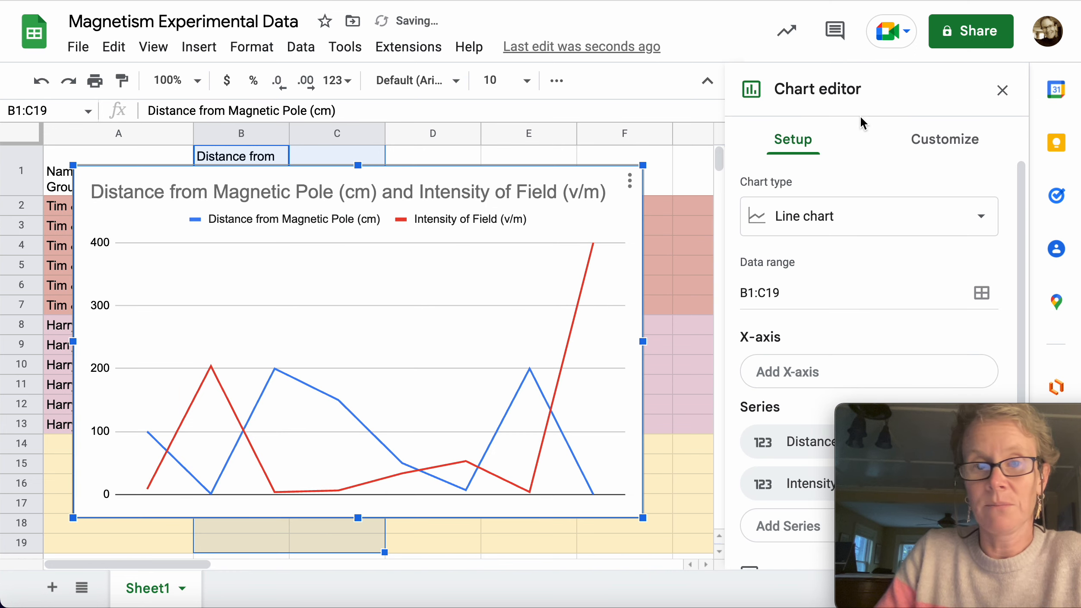
{"action": "left_click", "coordinate": [828, 221]}
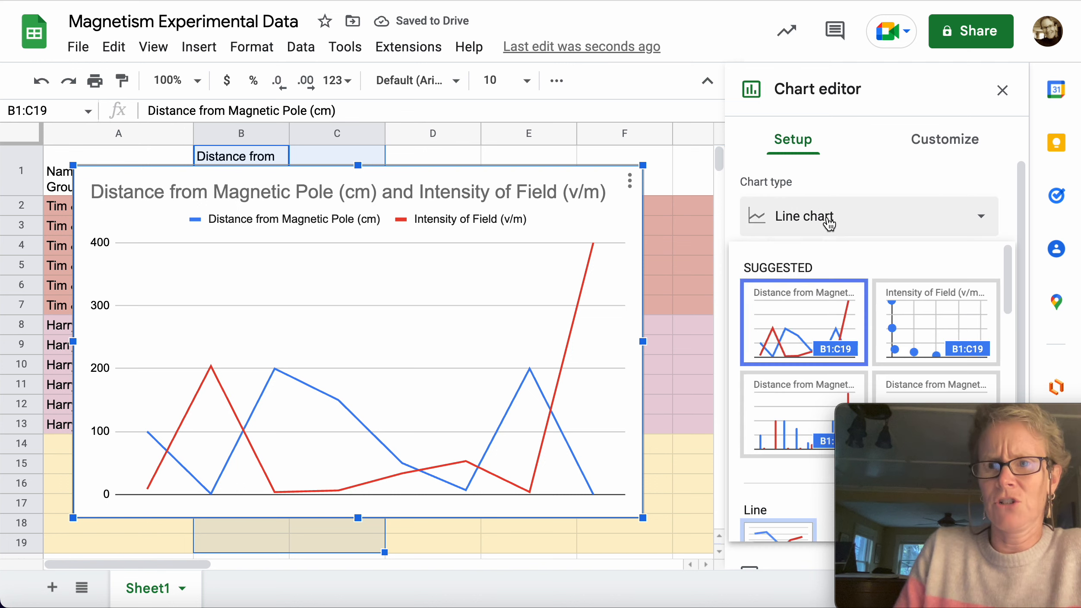
{"action": "scroll", "coordinate": [803, 367], "scroll_direction": "down", "scroll_amount": 10}
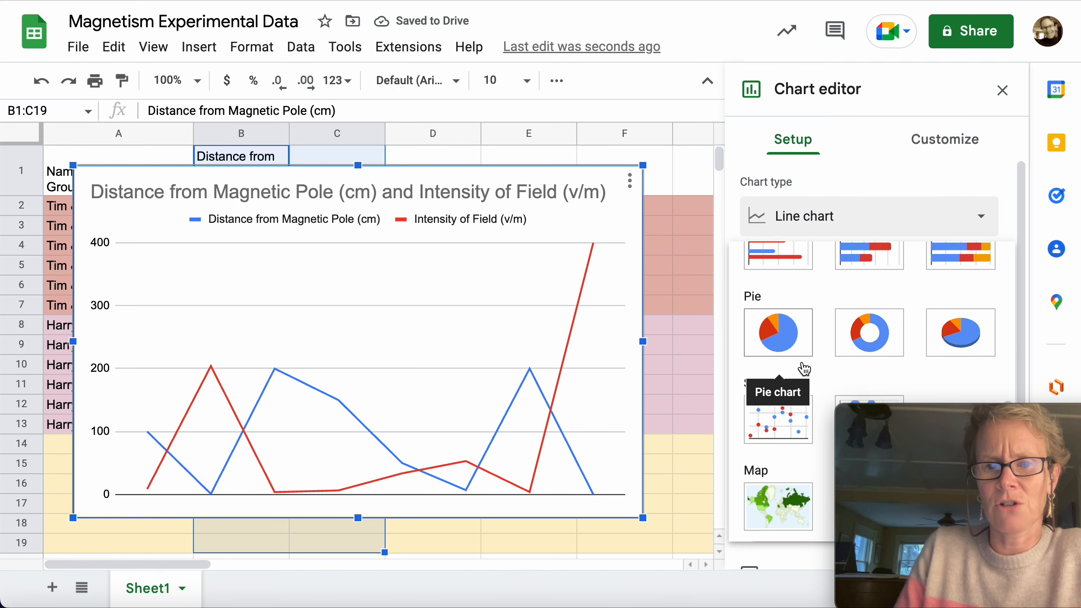
{"action": "left_click", "coordinate": [779, 417]}
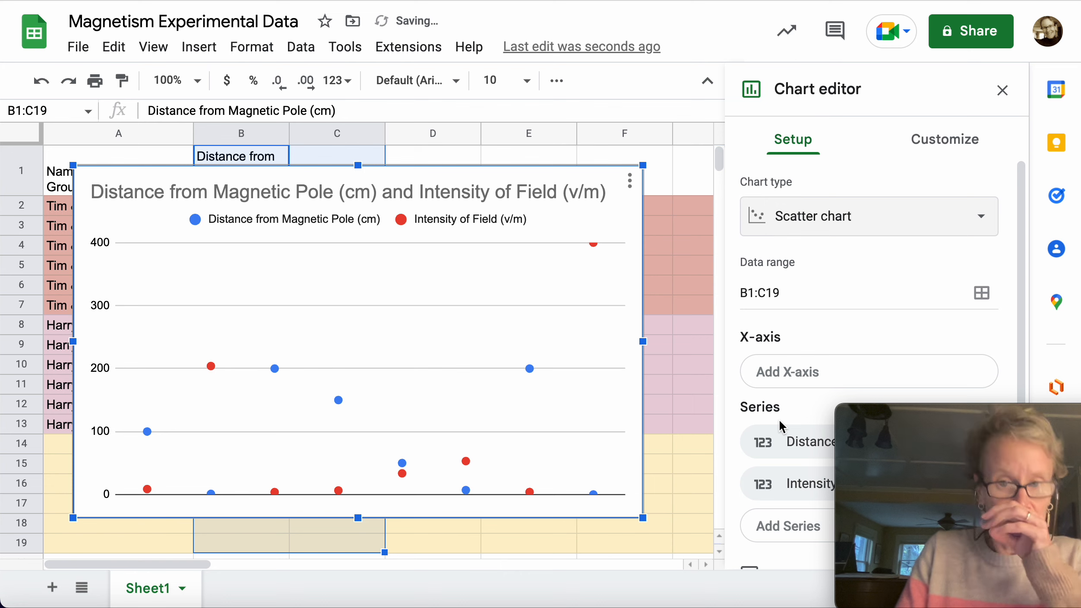
Step: Set the scatter chart's X-axis to Distance from Magnetic Pole (cm)
{"action": "scroll", "coordinate": [854, 349], "scroll_direction": "down", "scroll_amount": 3}
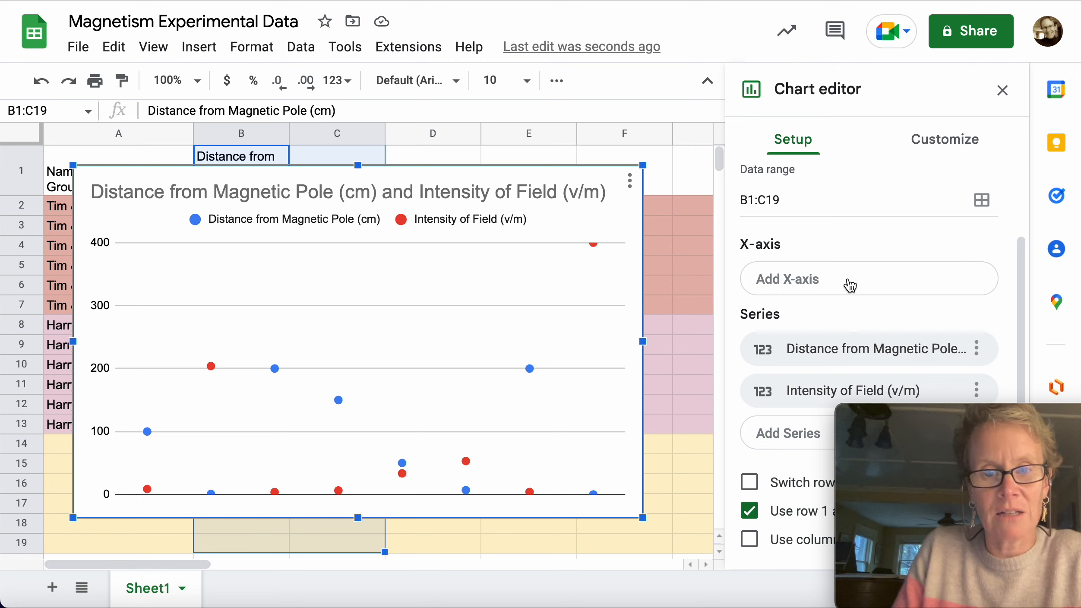
{"action": "left_click", "coordinate": [836, 348]}
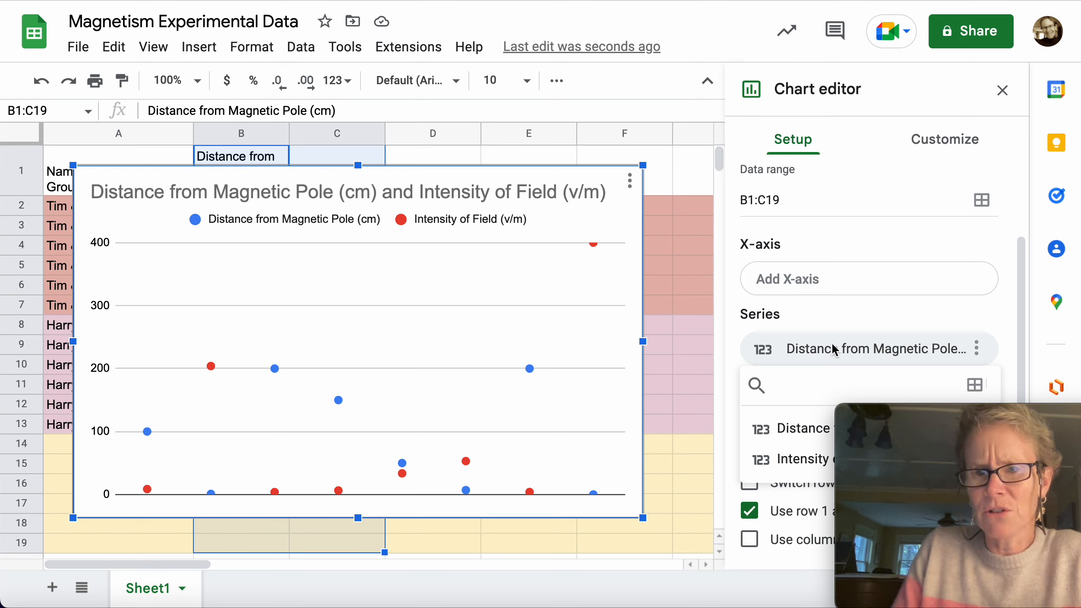
{"action": "scroll", "coordinate": [838, 281], "scroll_direction": "up", "scroll_amount": 2}
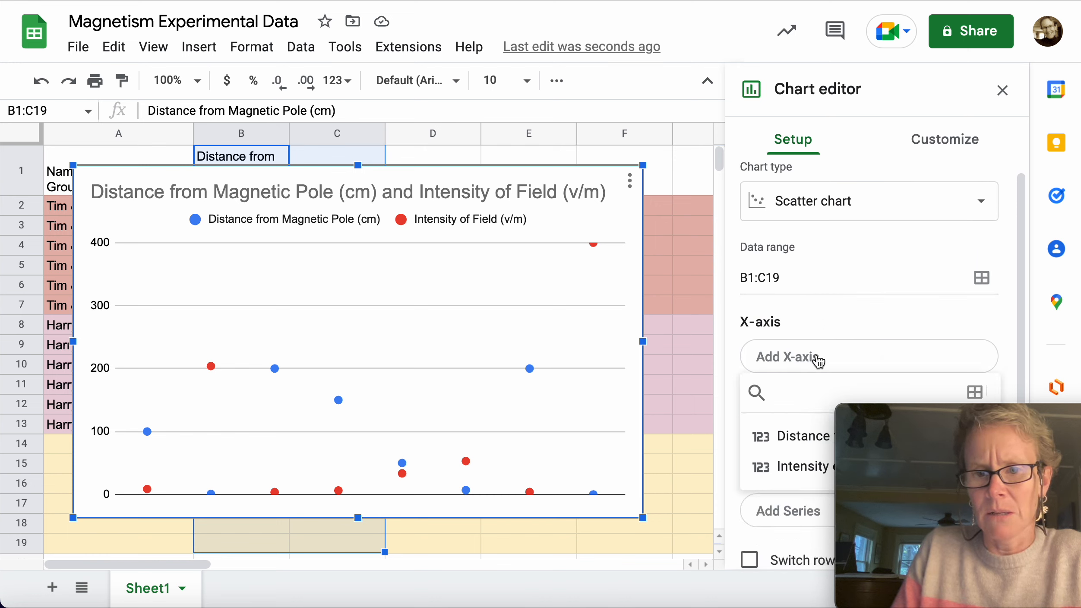
{"action": "left_click", "coordinate": [796, 435]}
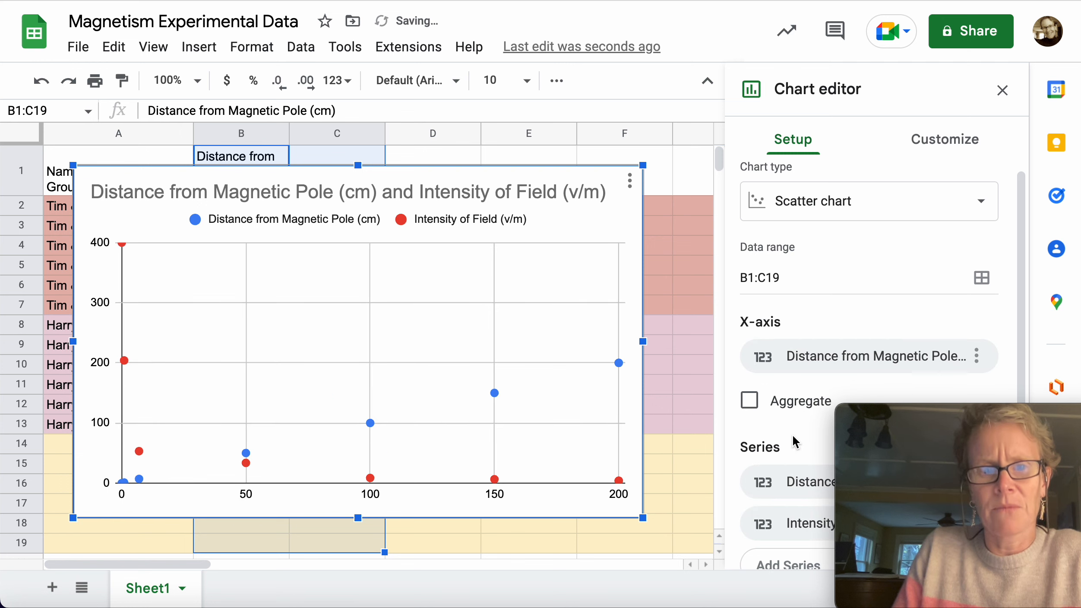
Step: Remove the Distance from Magnetic Pole series so only Intensity of Field (v/m) is plotted, and close the chart editor
{"action": "scroll", "coordinate": [798, 338], "scroll_direction": "down", "scroll_amount": 4}
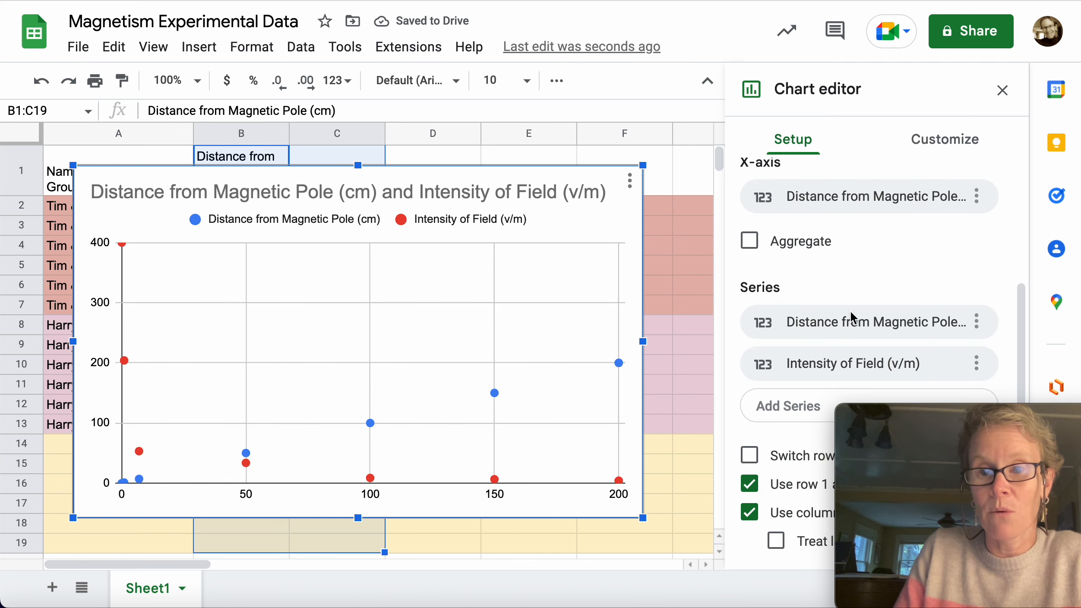
{"action": "left_click", "coordinate": [977, 322]}
{"action": "left_click", "coordinate": [948, 365]}
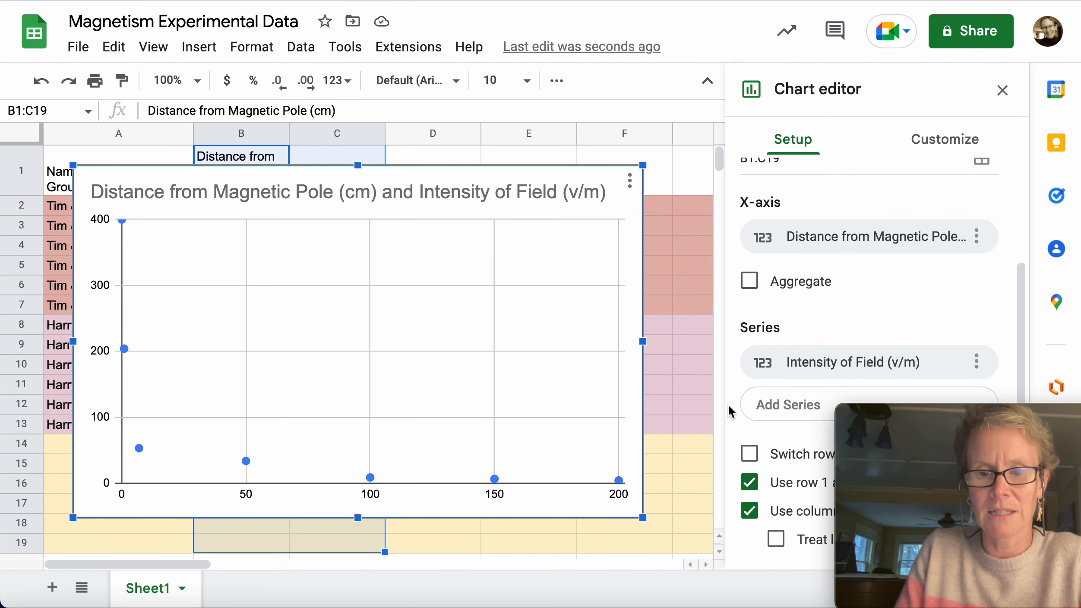
{"action": "scroll", "coordinate": [751, 397], "scroll_direction": "up", "scroll_amount": 3}
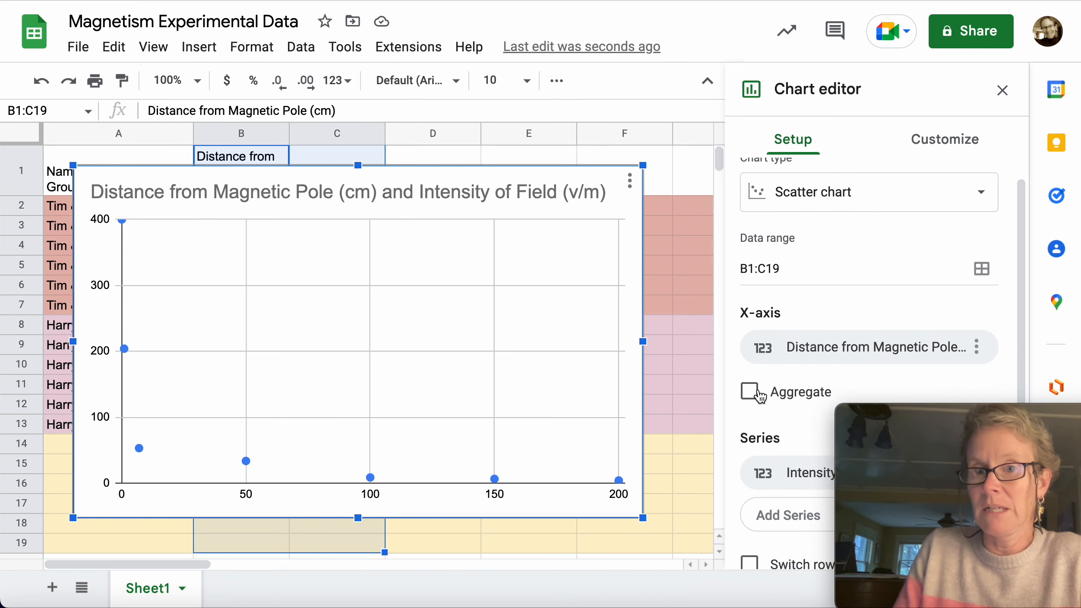
{"action": "left_click", "coordinate": [668, 384]}
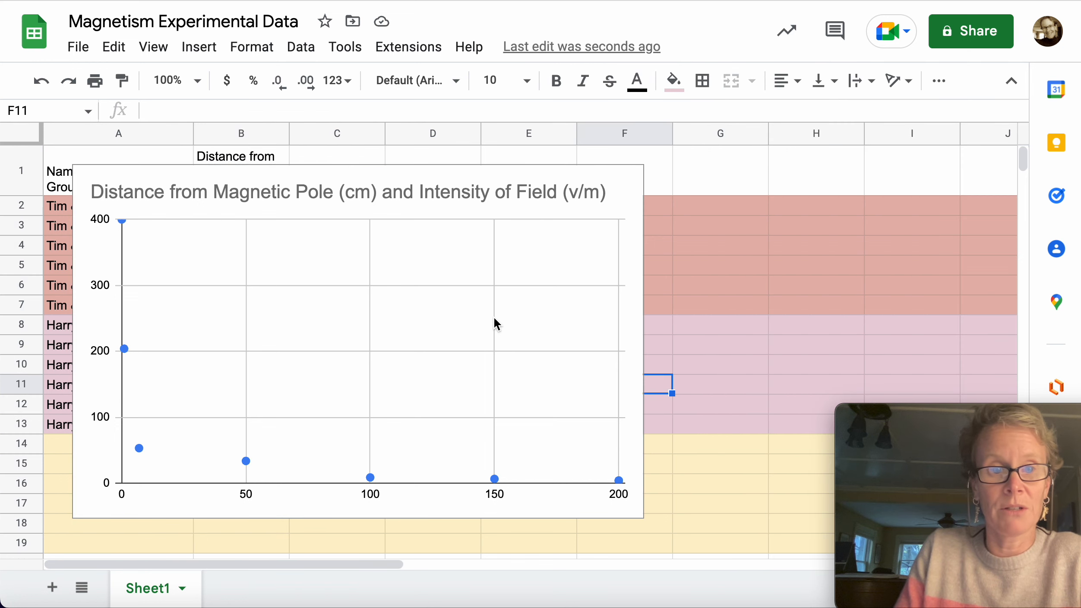
{"action": "left_click", "coordinate": [542, 238]}
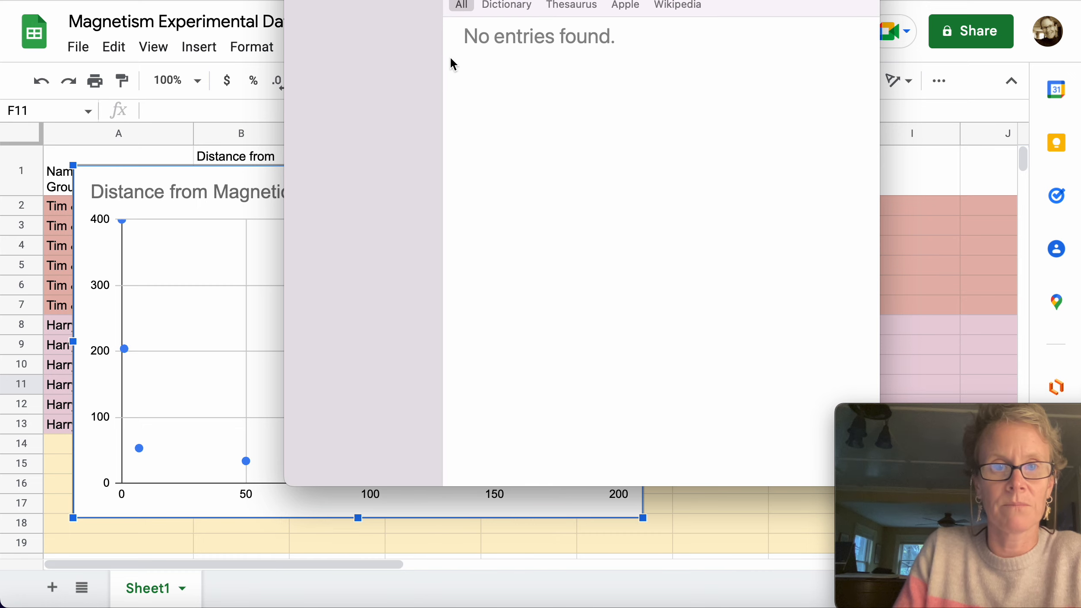
{"action": "key", "text": "super+w"}
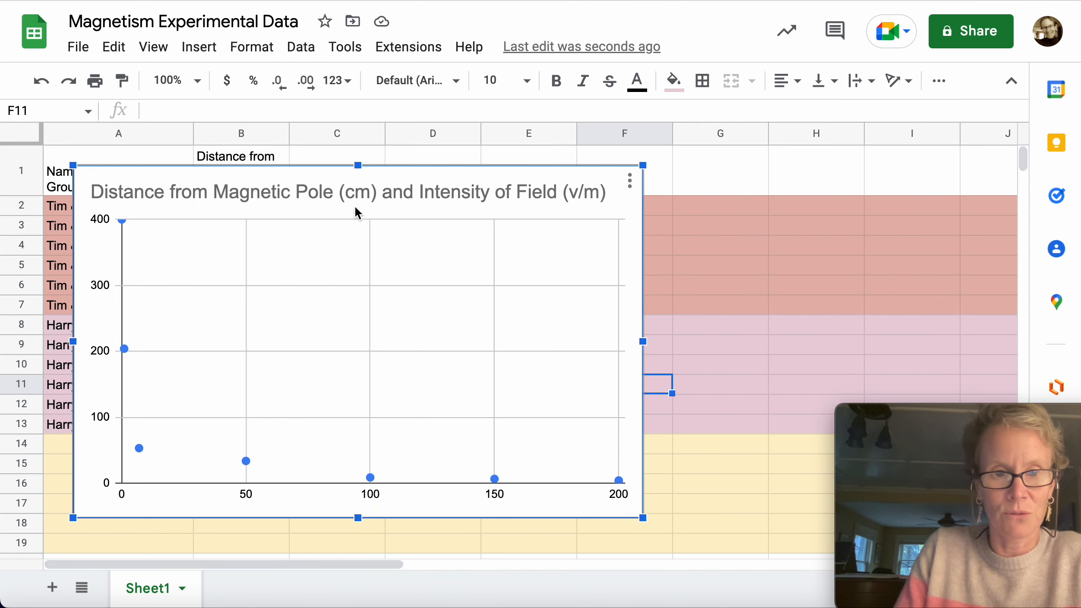
{"action": "key", "text": "super+Tab"}
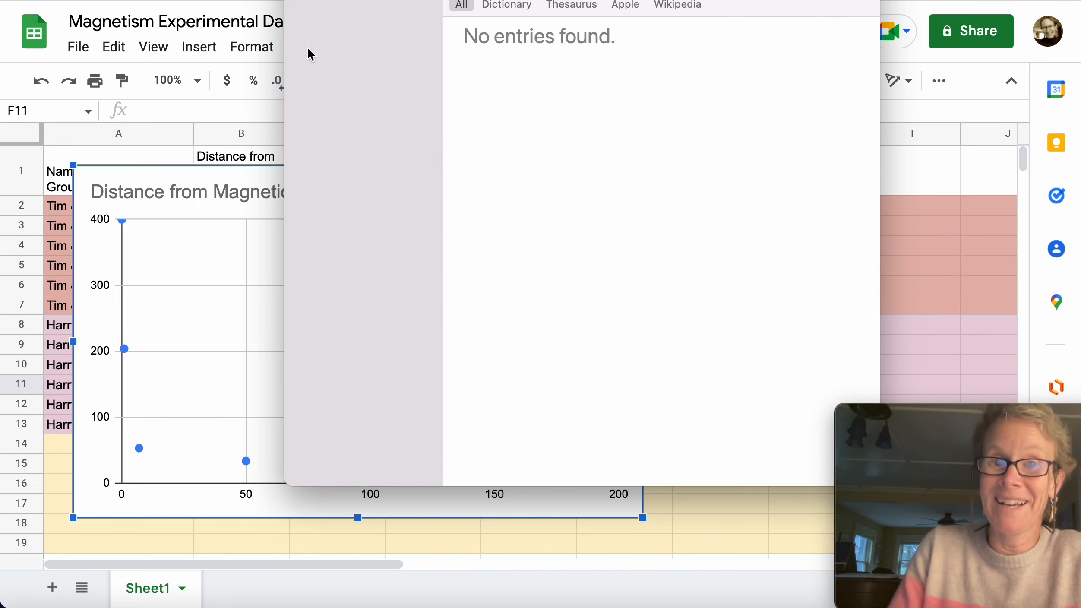
{"action": "key", "text": "super+w"}
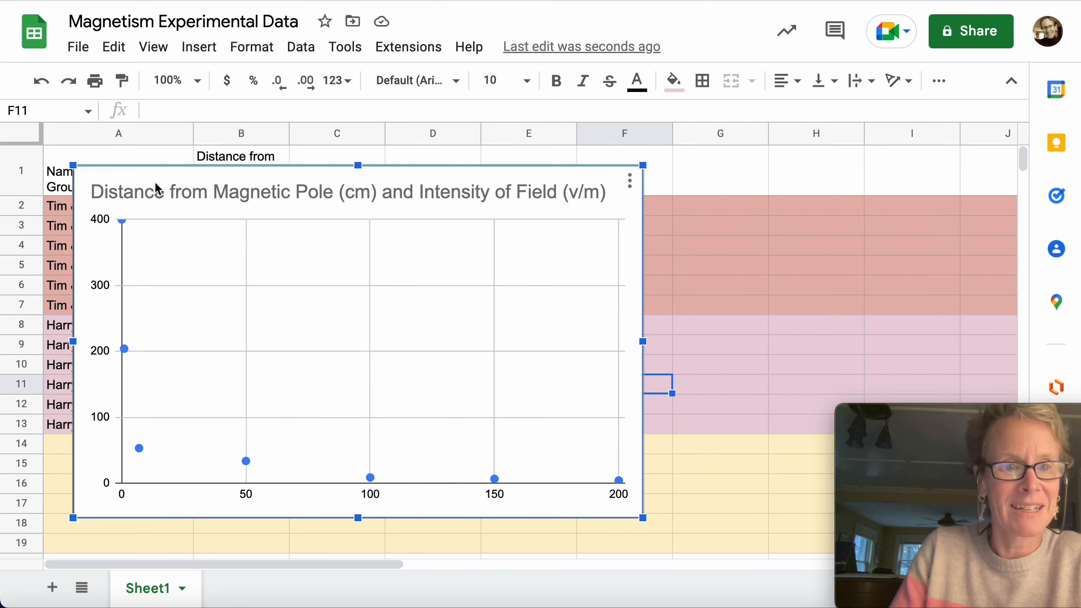
{"action": "key", "text": "super+Tab"}
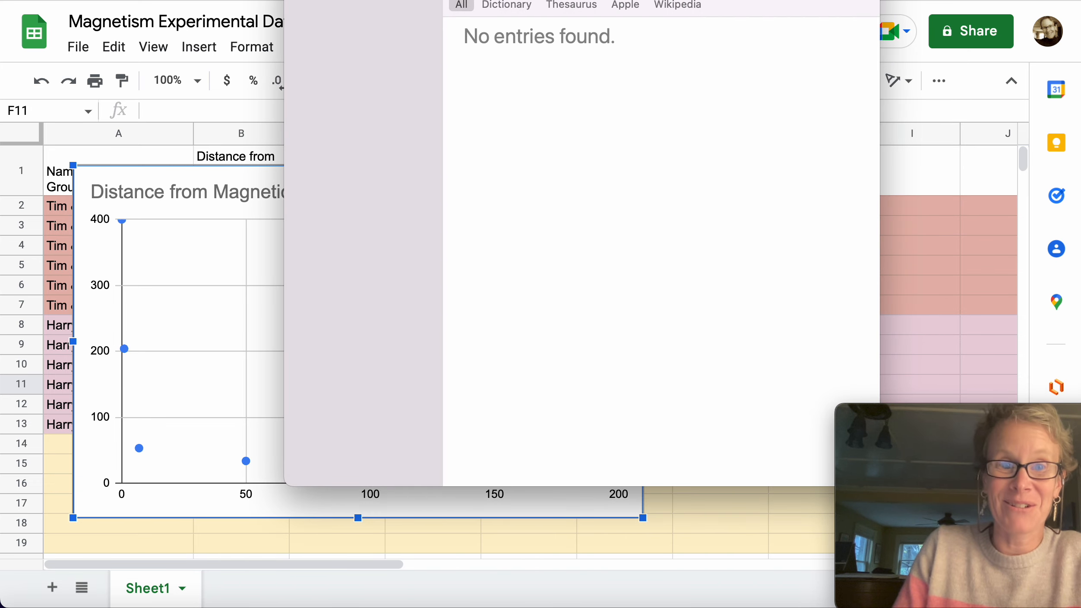
{"action": "key", "text": "super+Tab"}
{"action": "left_click", "coordinate": [767, 232]}
{"action": "left_click", "coordinate": [579, 280]}
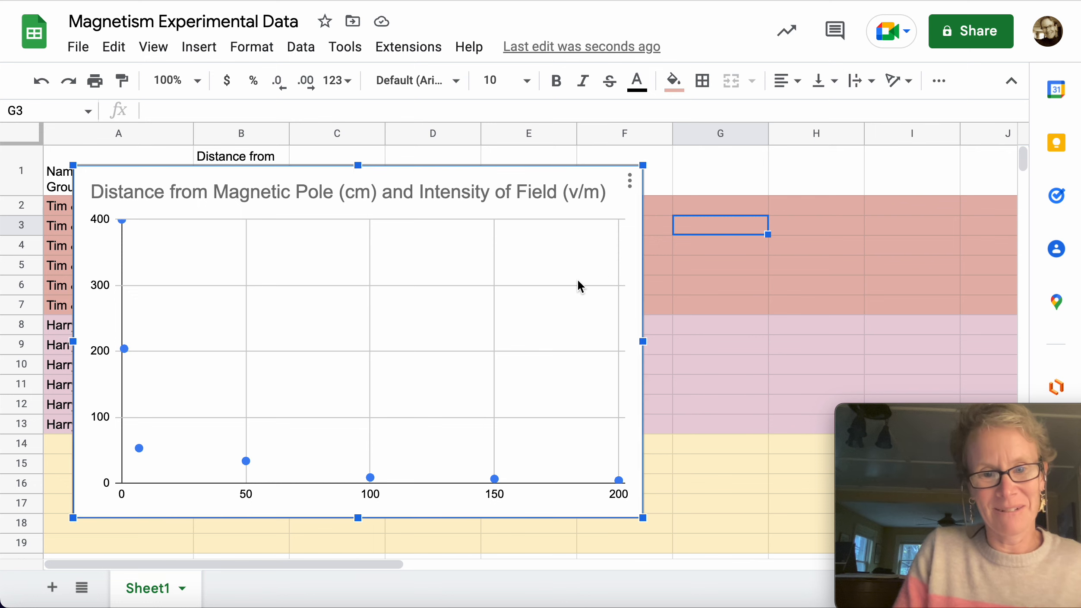
{"action": "key", "text": "super+Tab"}
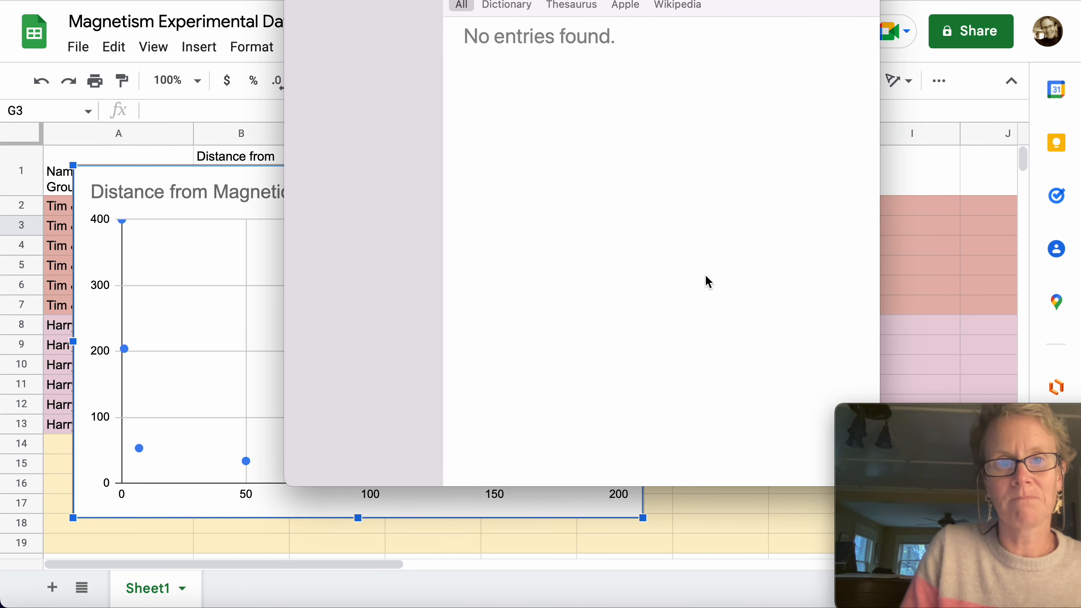
{"action": "key", "text": "super+Tab"}
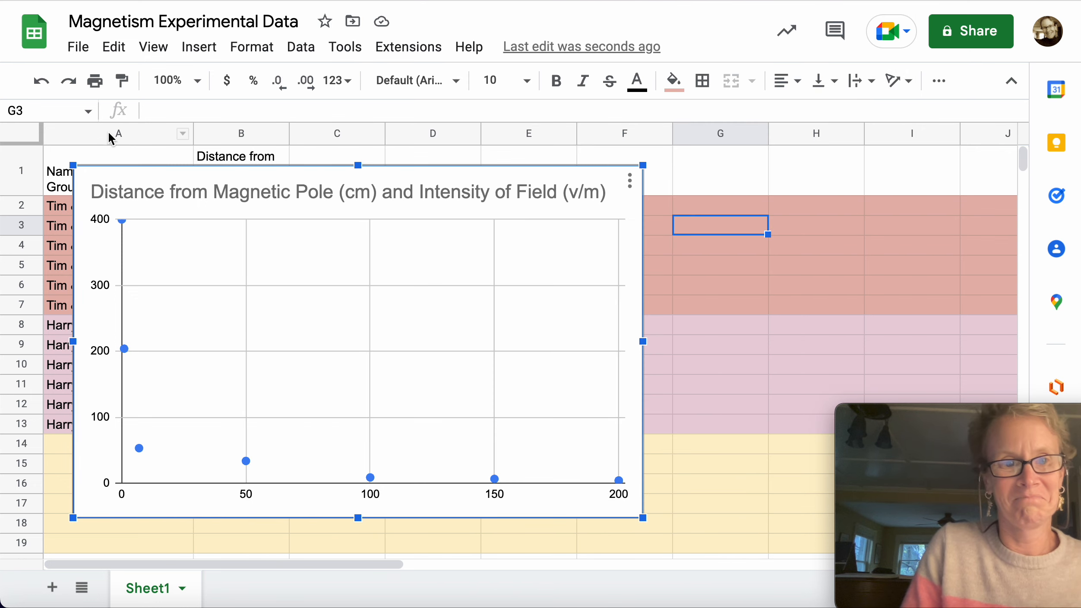
Step: Shrink the scatter chart from its upper corner to uncover the student names and the first measurement rows
{"action": "left_click_drag", "start_coordinate": [71, 163], "coordinate": [390, 281]}
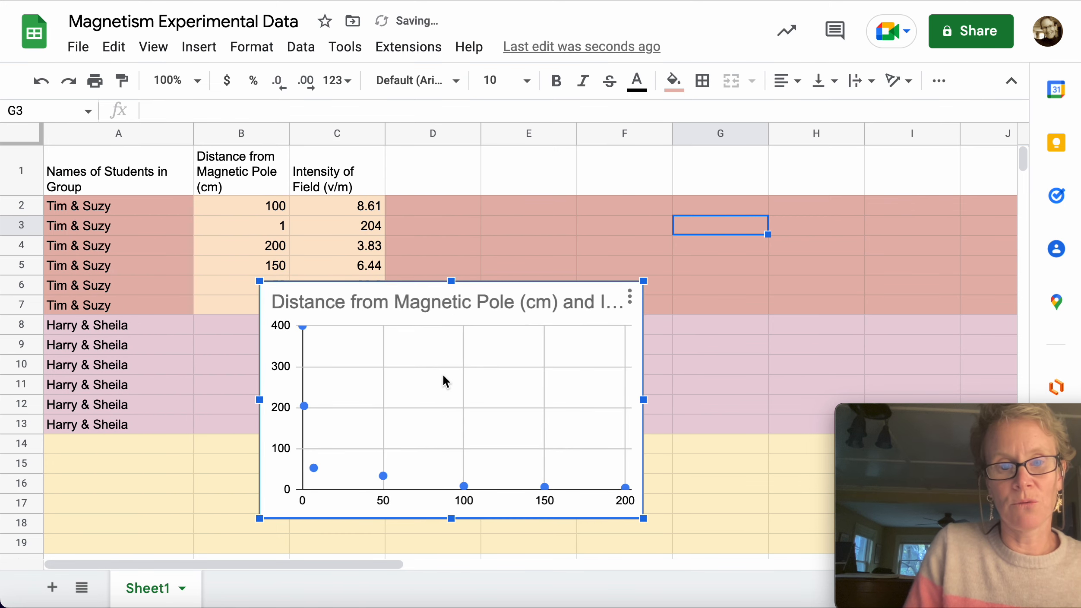
{"action": "key", "text": "super+Tab"}
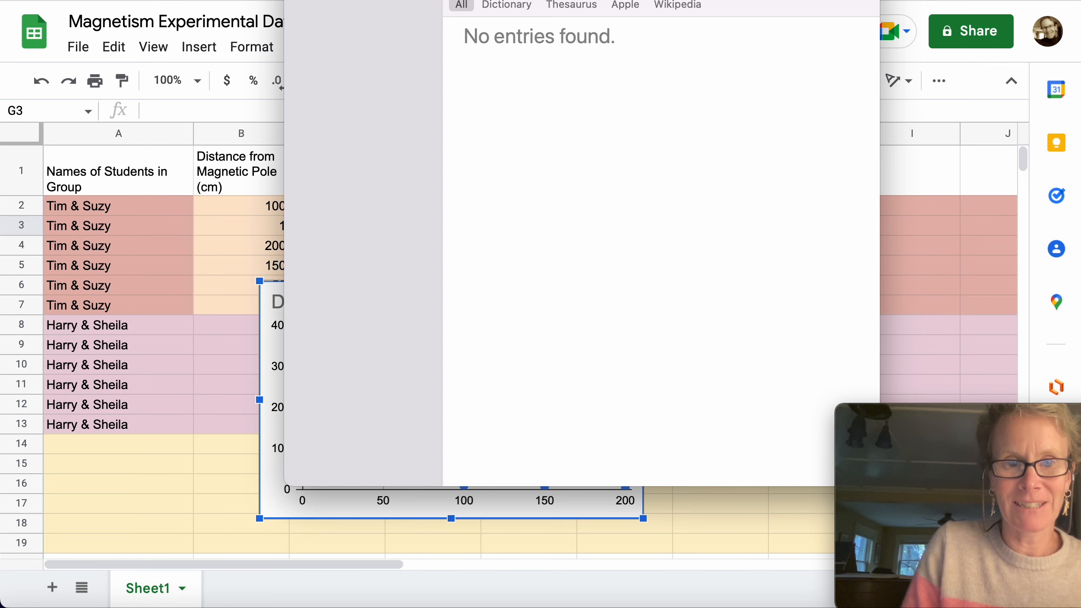
{"action": "key", "text": "super+Tab"}
{"action": "key", "text": "super+Tab"}
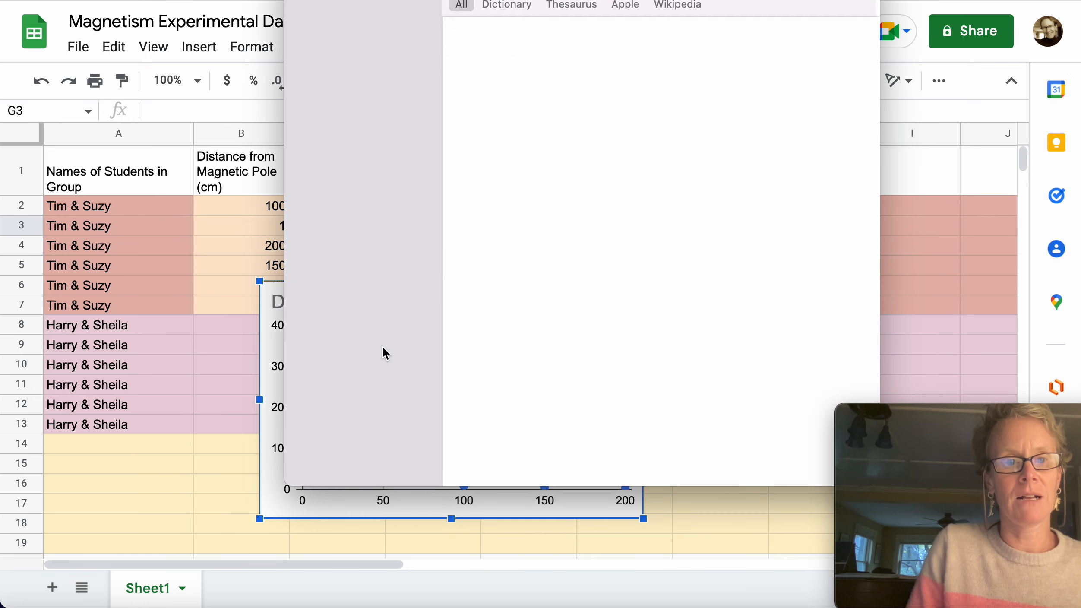
{"action": "key", "text": "super+Tab"}
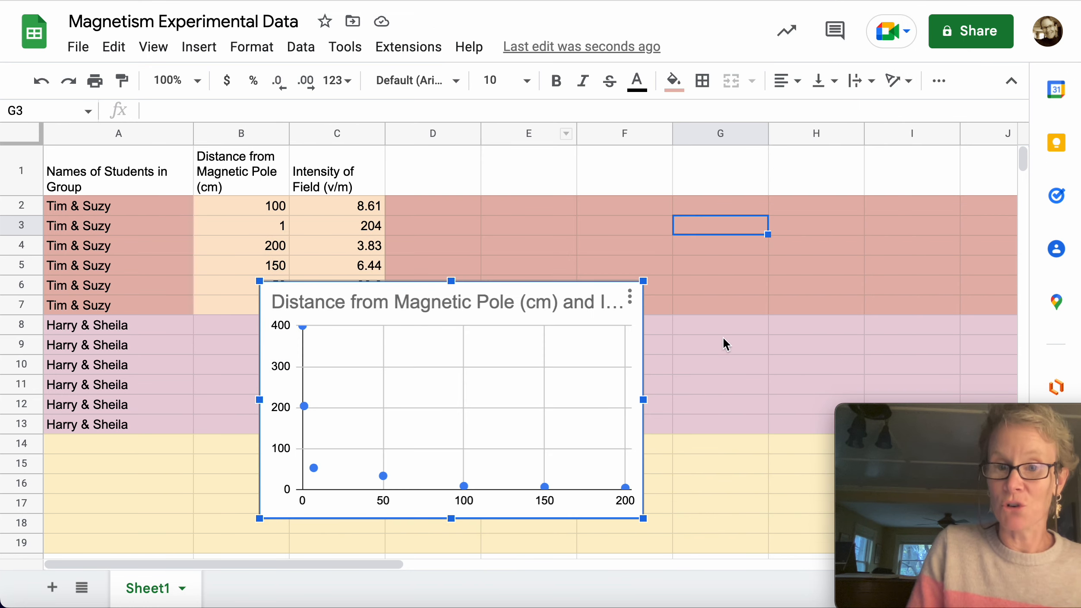
{"action": "left_click", "coordinate": [753, 390]}
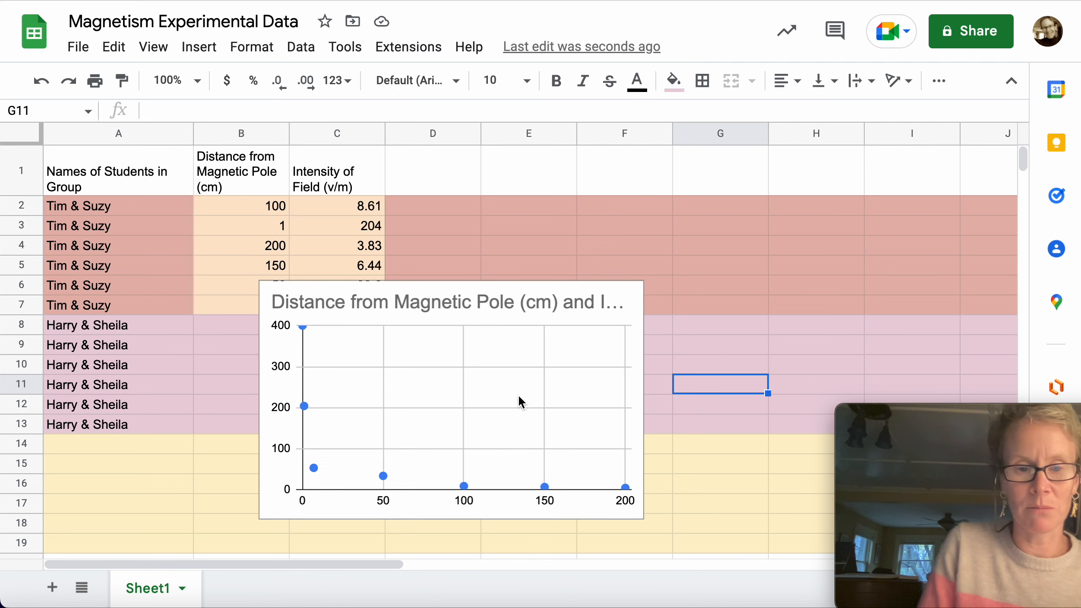
{"action": "key", "text": "super+Tab"}
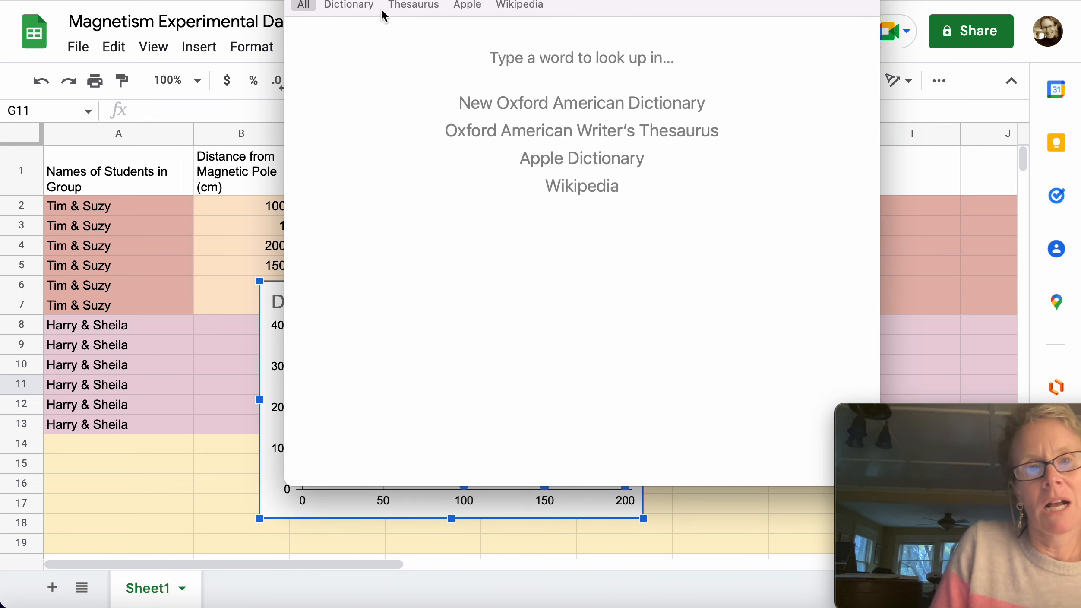
{"action": "key", "text": "super+Tab"}
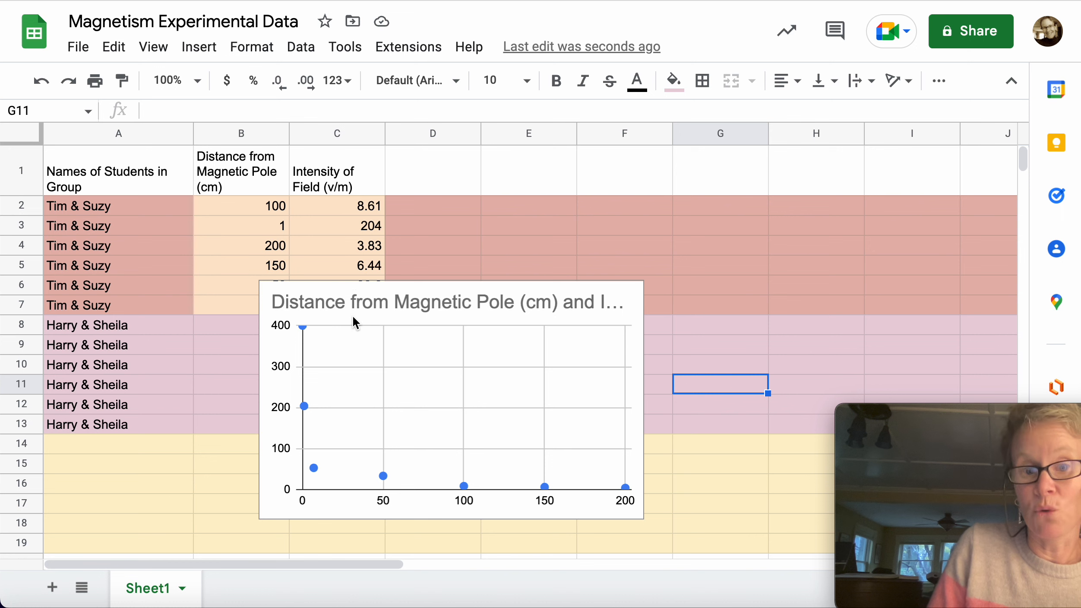
{"action": "key", "text": "super+Tab"}
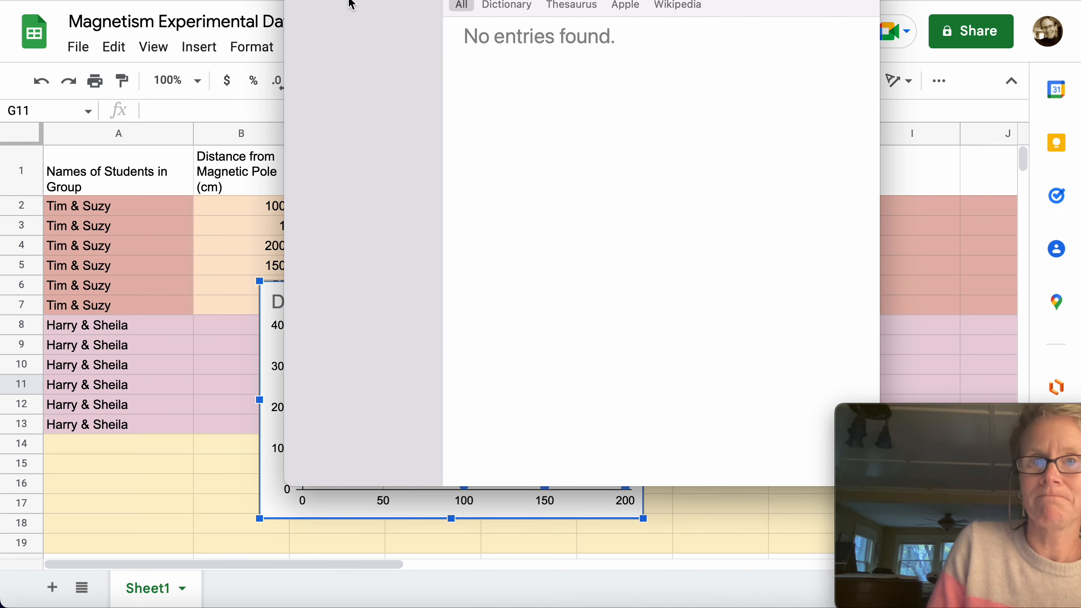
{"action": "key", "text": "super+Tab"}
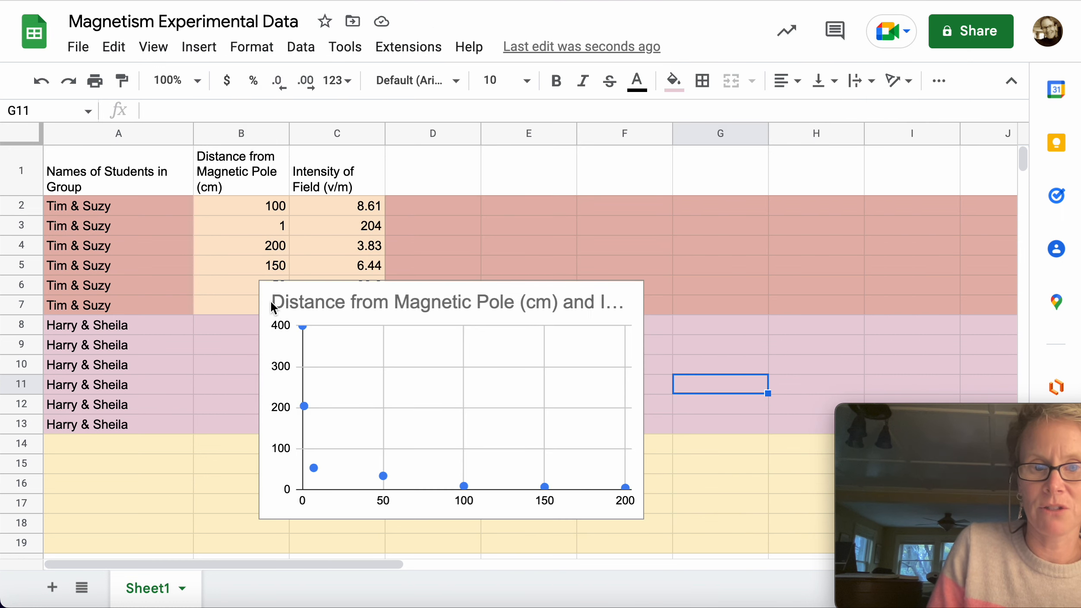
Step: Move the scatter chart beside the data columns and clear the student names in A2:A13
{"action": "left_click_drag", "start_coordinate": [540, 389], "coordinate": [675, 250]}
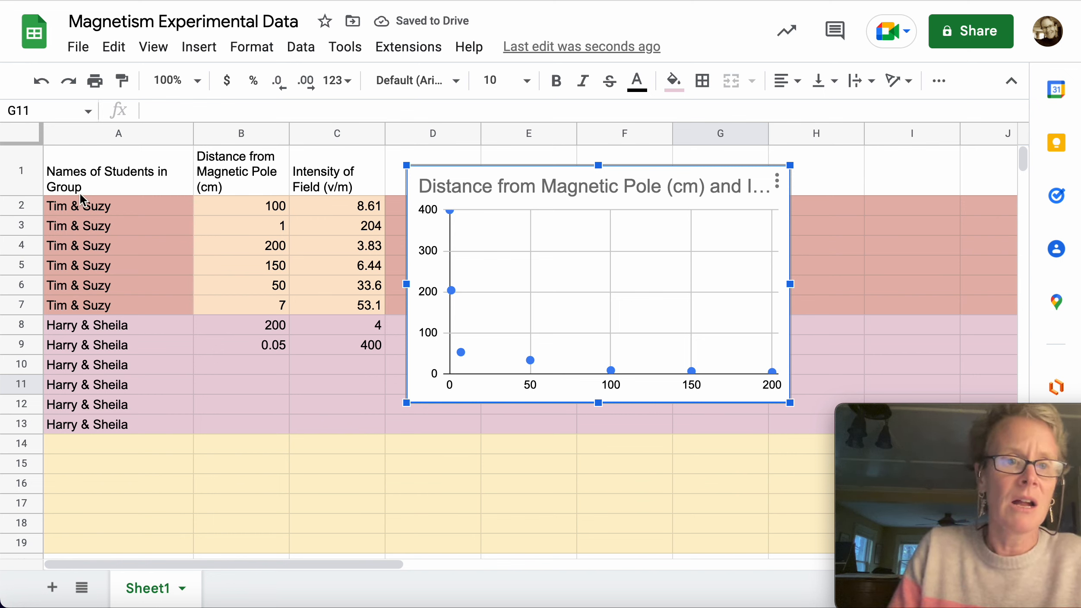
{"action": "left_click", "coordinate": [85, 206]}
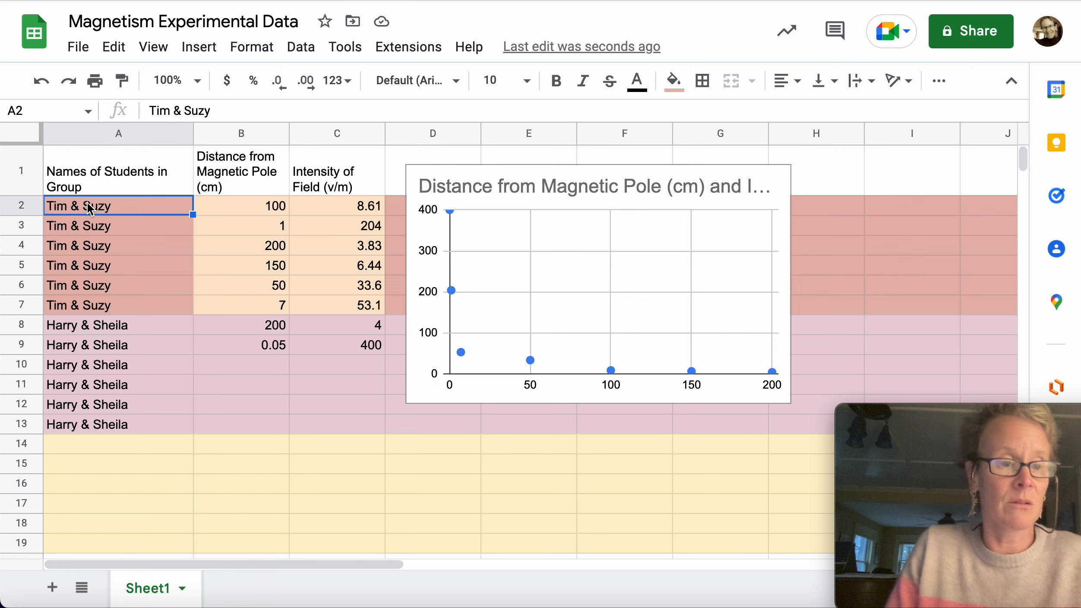
{"action": "left_click", "coordinate": [111, 428], "text": "shift"}
{"action": "key", "text": "Delete"}
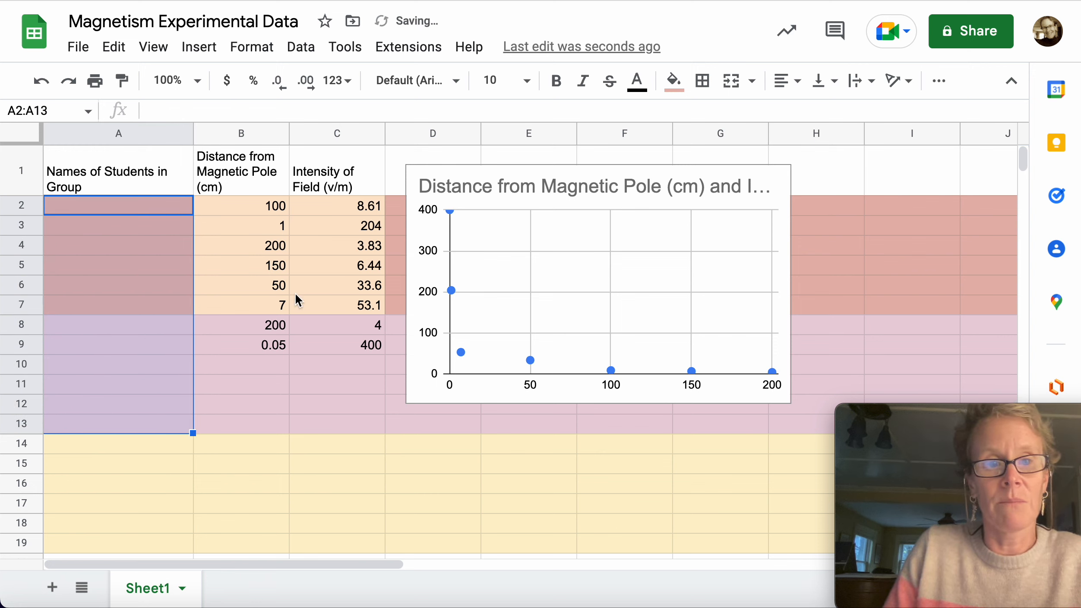
Step: Clear the sample distance and intensity values in B2:C9
{"action": "left_click", "coordinate": [272, 210]}
{"action": "left_click", "coordinate": [379, 349], "text": "shift"}
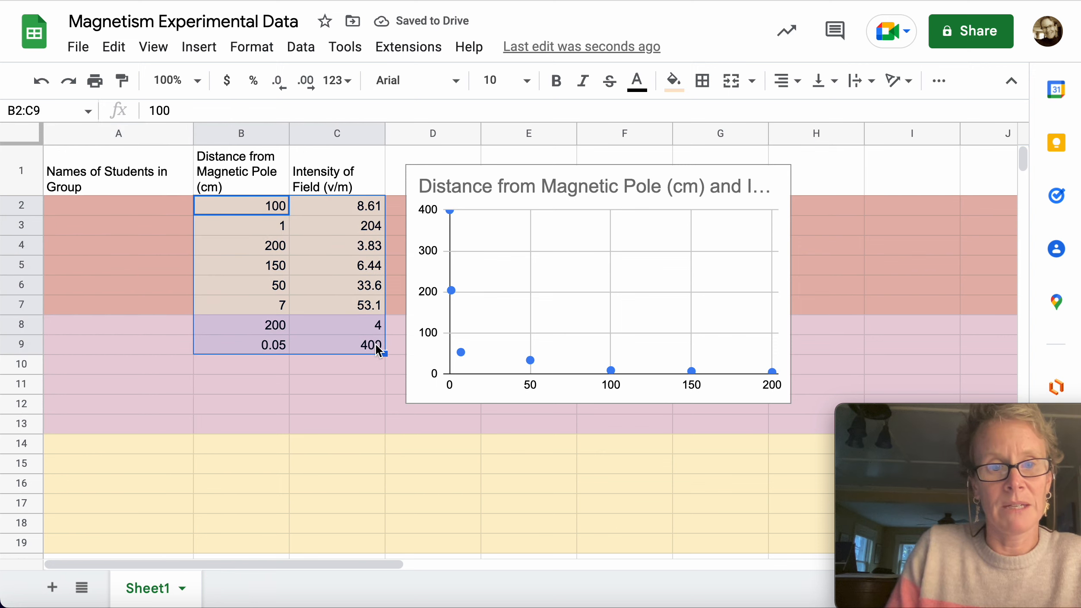
{"action": "key", "text": "Delete"}
{"action": "left_click", "coordinate": [109, 216]}
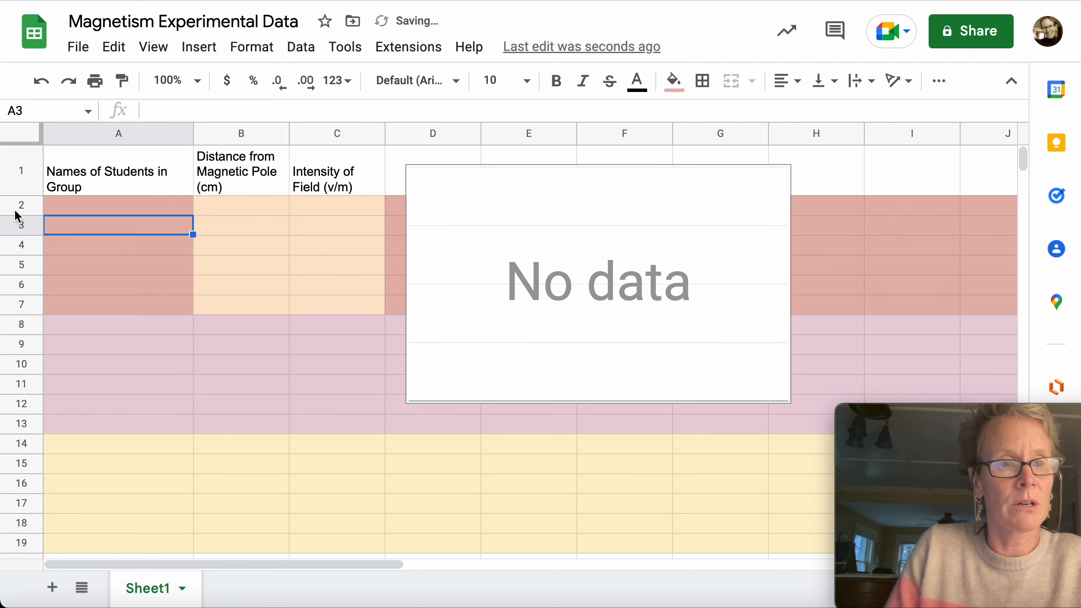
Step: Fill rows 2 to 7 across all columns with the same light red shade as the first group's name cells
{"action": "left_click_drag", "start_coordinate": [20, 205], "coordinate": [18, 303]}
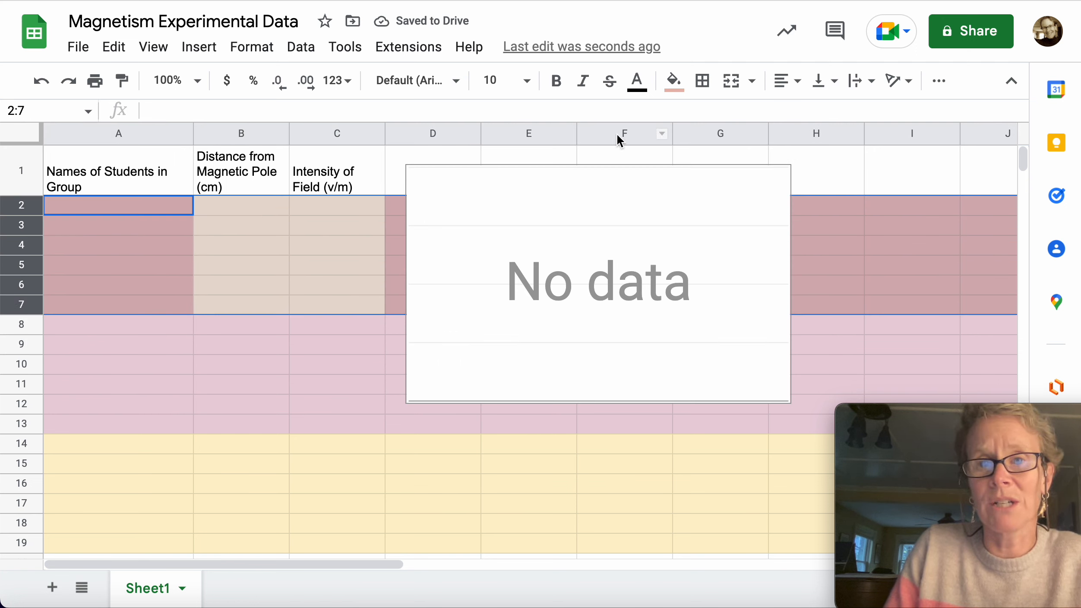
{"action": "left_click", "coordinate": [674, 82]}
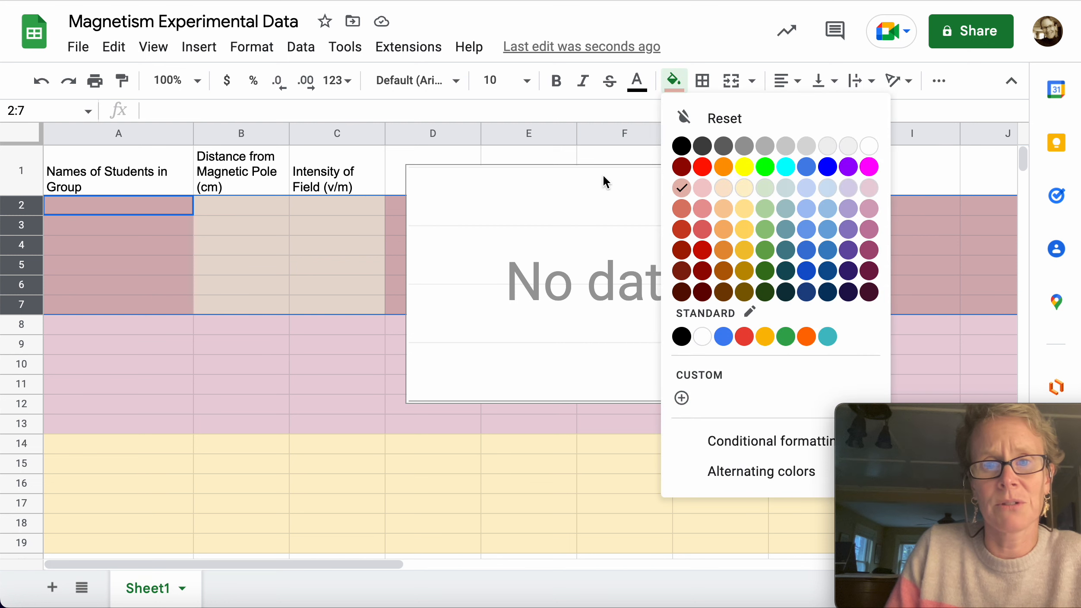
{"action": "left_click", "coordinate": [681, 190]}
{"action": "left_click", "coordinate": [474, 467]}
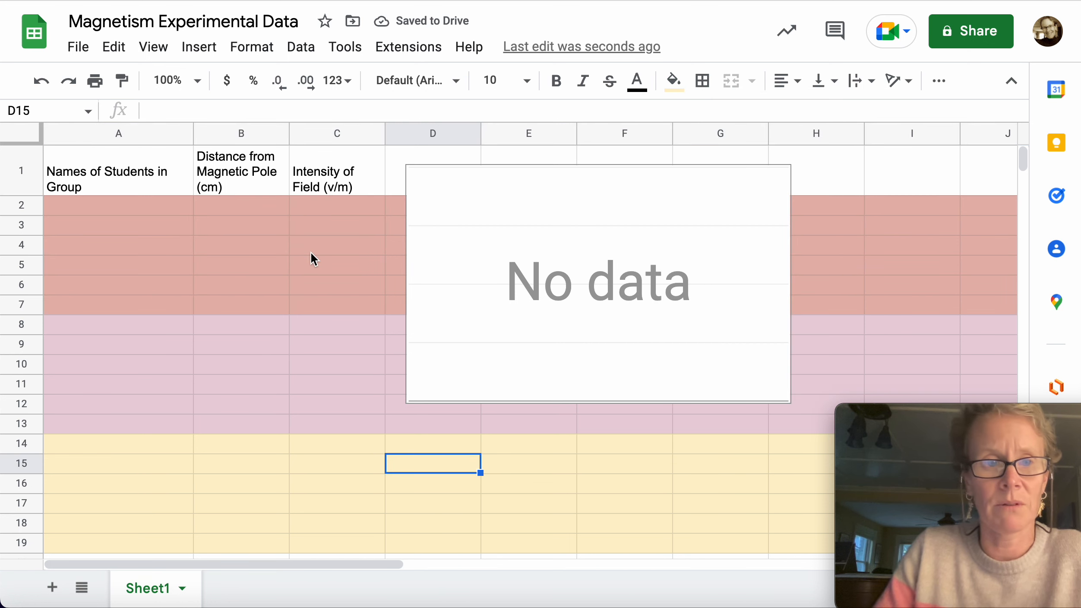
Step: Rename Sheet1 as A Block
{"action": "left_click", "coordinate": [182, 588]}
{"action": "left_click", "coordinate": [150, 349]}
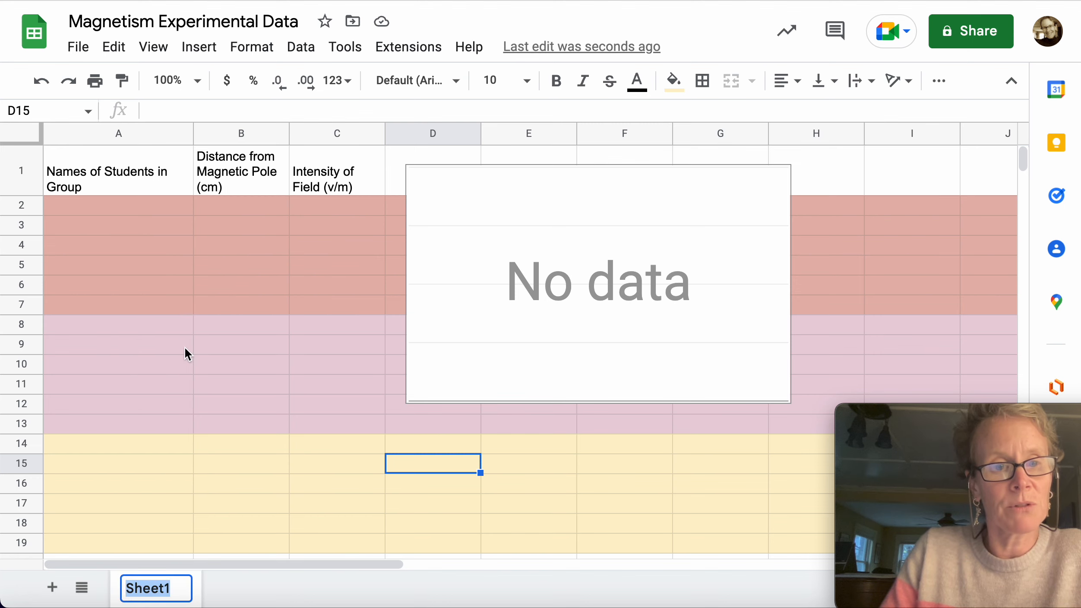
{"action": "type", "text": "A Block"}
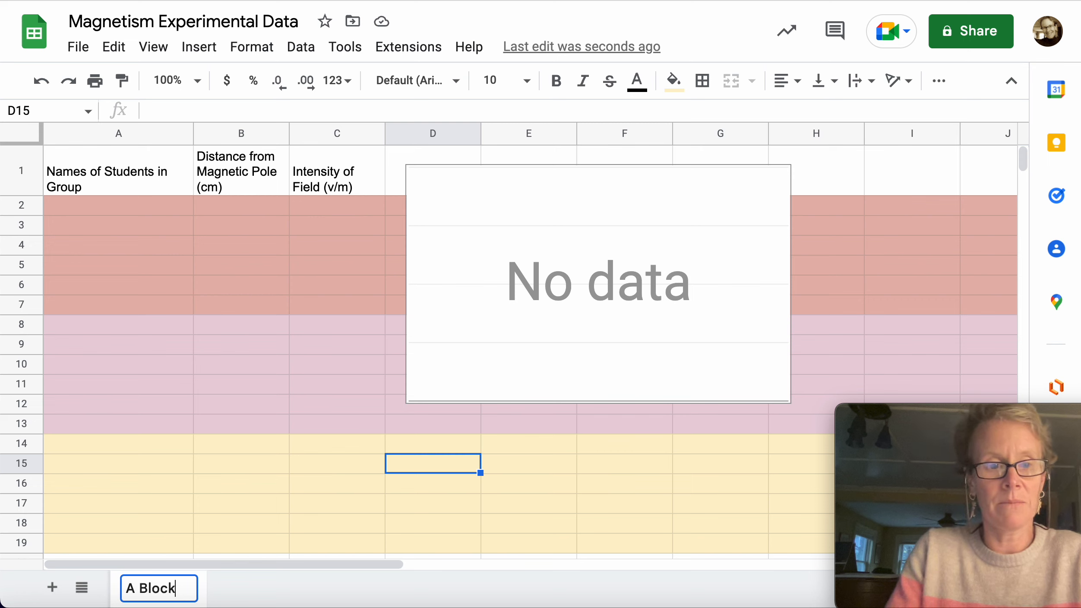
{"action": "left_click", "coordinate": [239, 480]}
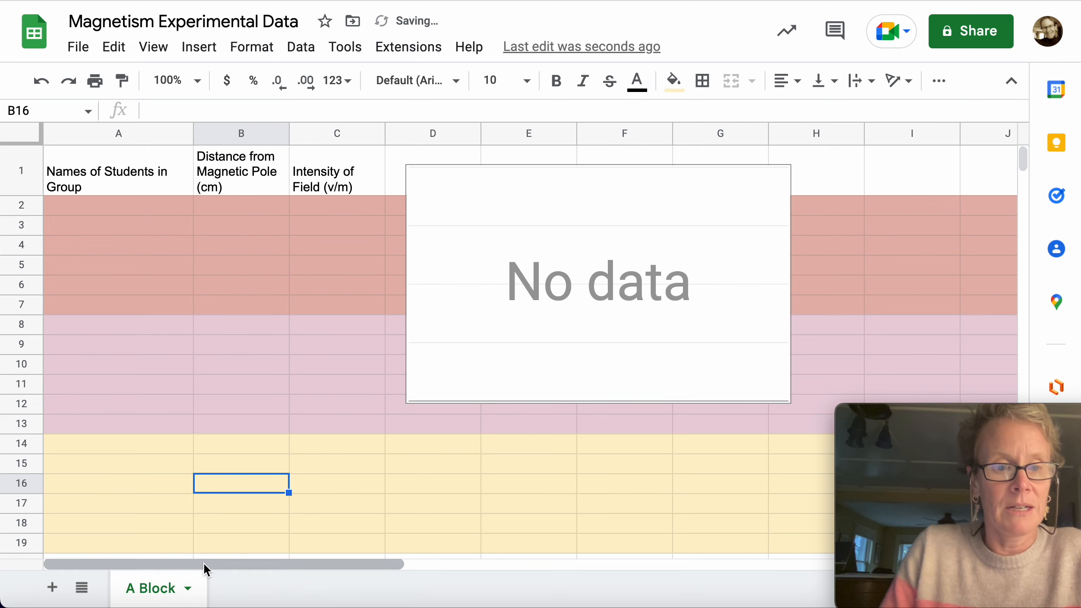
Step: Duplicate the A Block sheet and rename the copy as B Block
{"action": "left_click", "coordinate": [189, 589]}
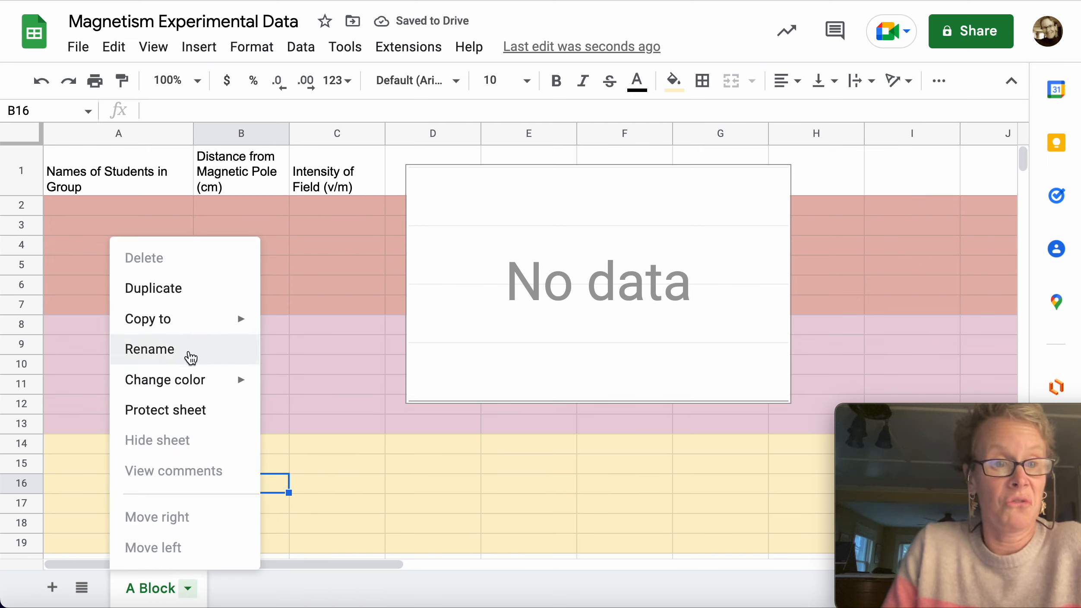
{"action": "left_click", "coordinate": [190, 299]}
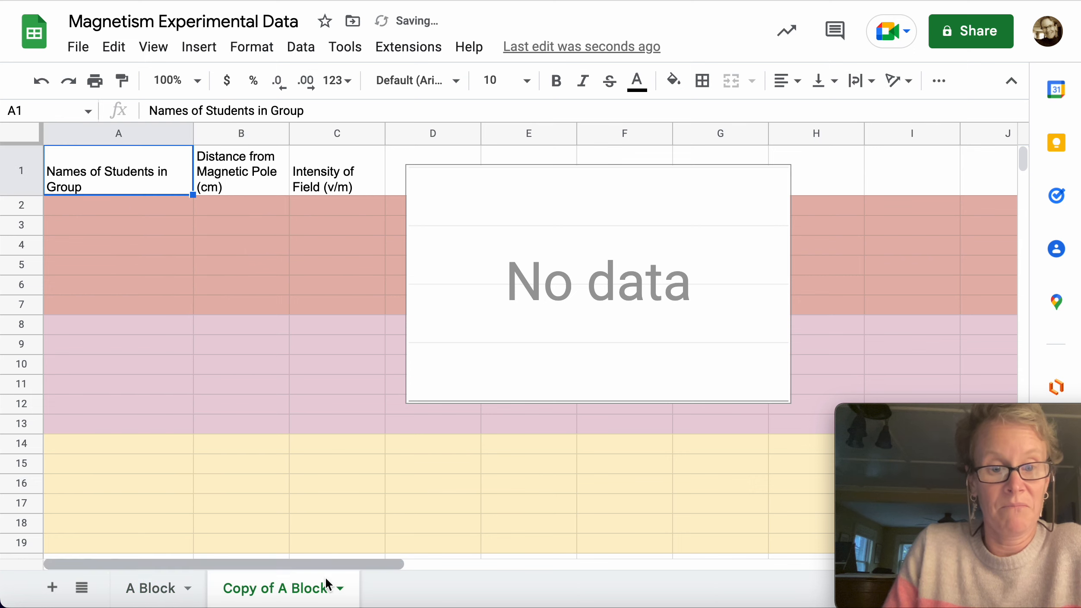
{"action": "left_click", "coordinate": [339, 588]}
{"action": "left_click", "coordinate": [289, 347]}
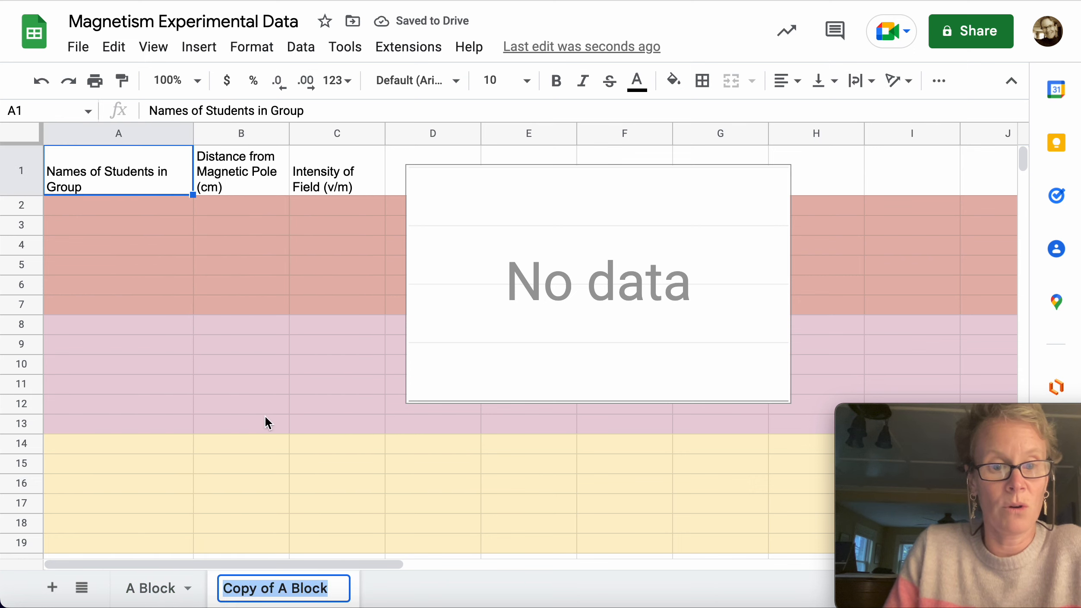
{"action": "left_click", "coordinate": [285, 596]}
{"action": "left_click_drag", "start_coordinate": [286, 590], "coordinate": [218, 590]}
{"action": "type", "text": "B"}
{"action": "key", "text": "Return"}
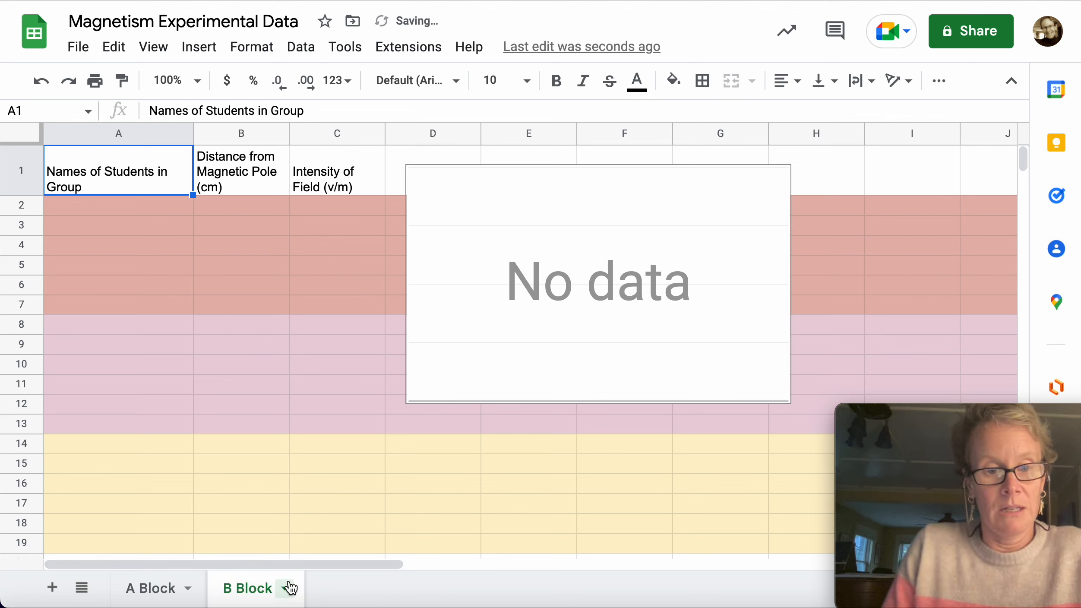
{"action": "left_click", "coordinate": [285, 588]}
{"action": "left_click", "coordinate": [262, 358]}
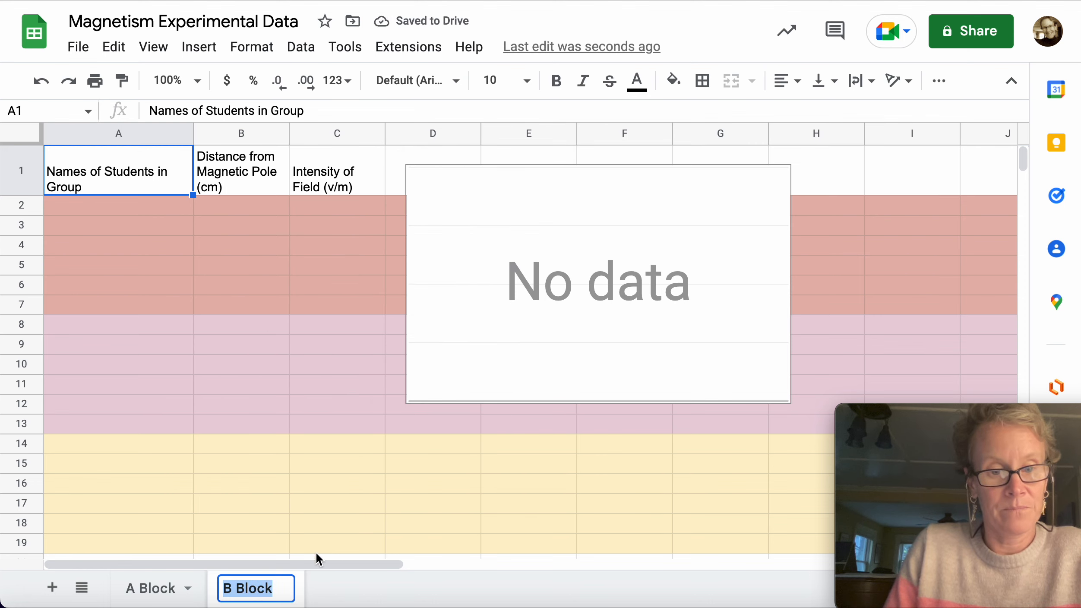
{"action": "left_click", "coordinate": [309, 542]}
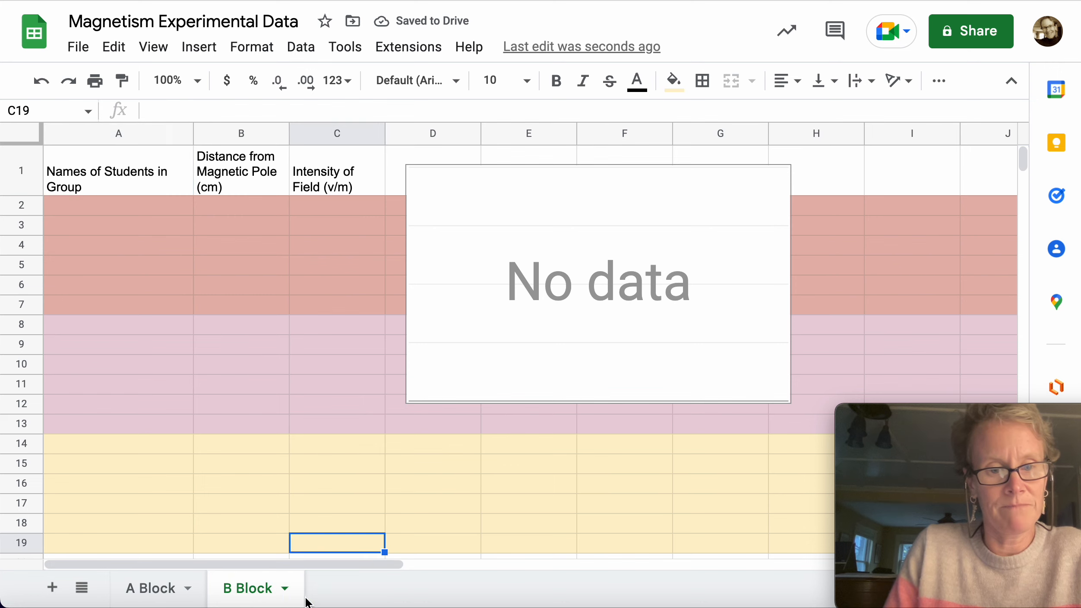
Step: Duplicate the B Block sheet, and duplicate the resulting copy once more
{"action": "left_click", "coordinate": [285, 588]}
{"action": "left_click", "coordinate": [272, 288]}
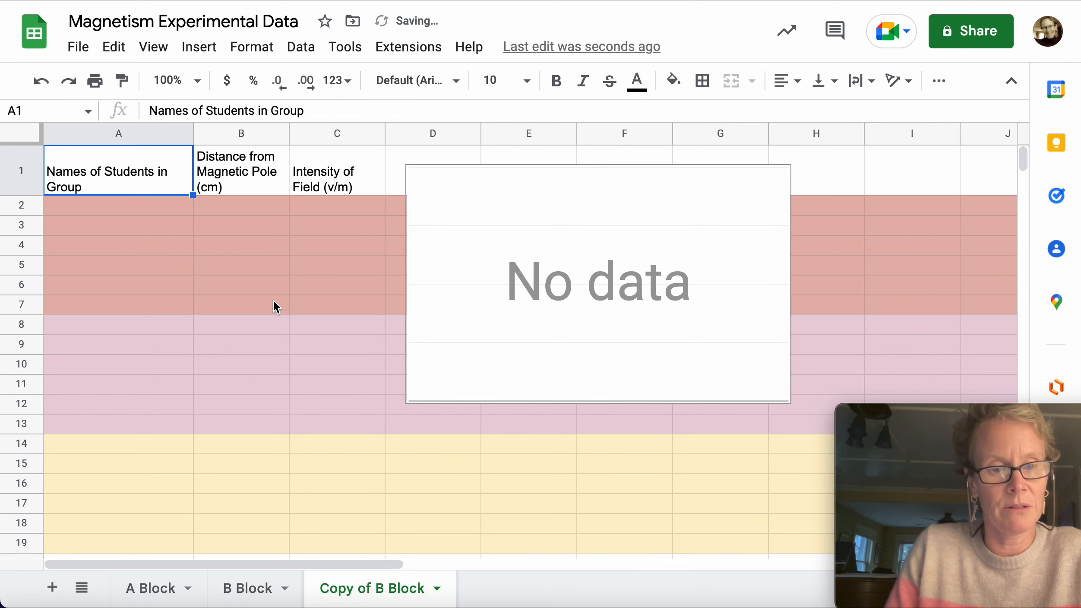
{"action": "left_click", "coordinate": [437, 588]}
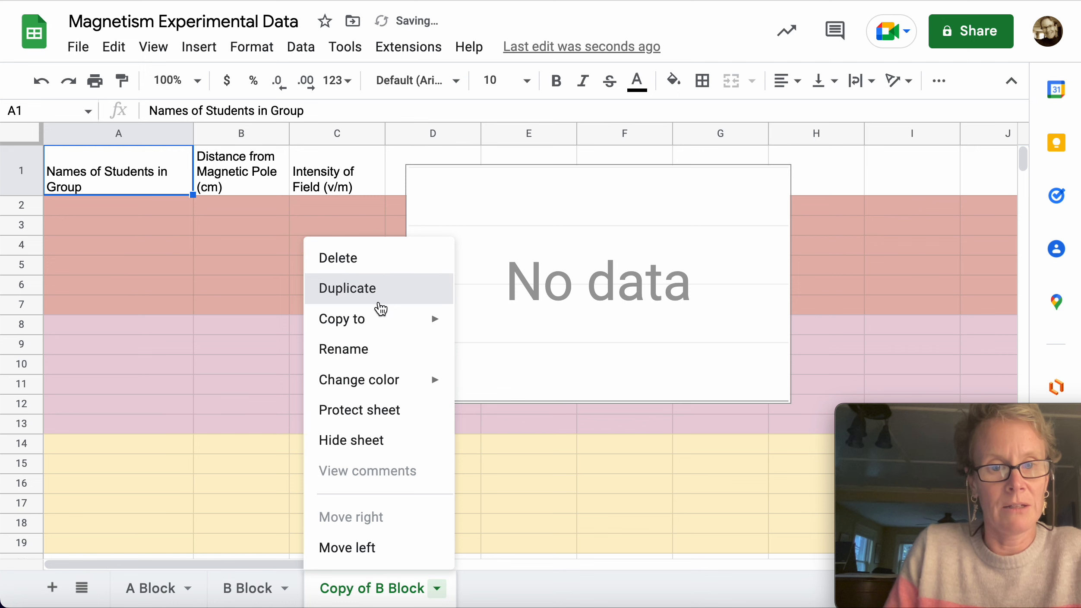
{"action": "left_click", "coordinate": [378, 291]}
Step: Rename the Copy of B Block sheet as C Block
{"action": "left_click", "coordinate": [437, 589]}
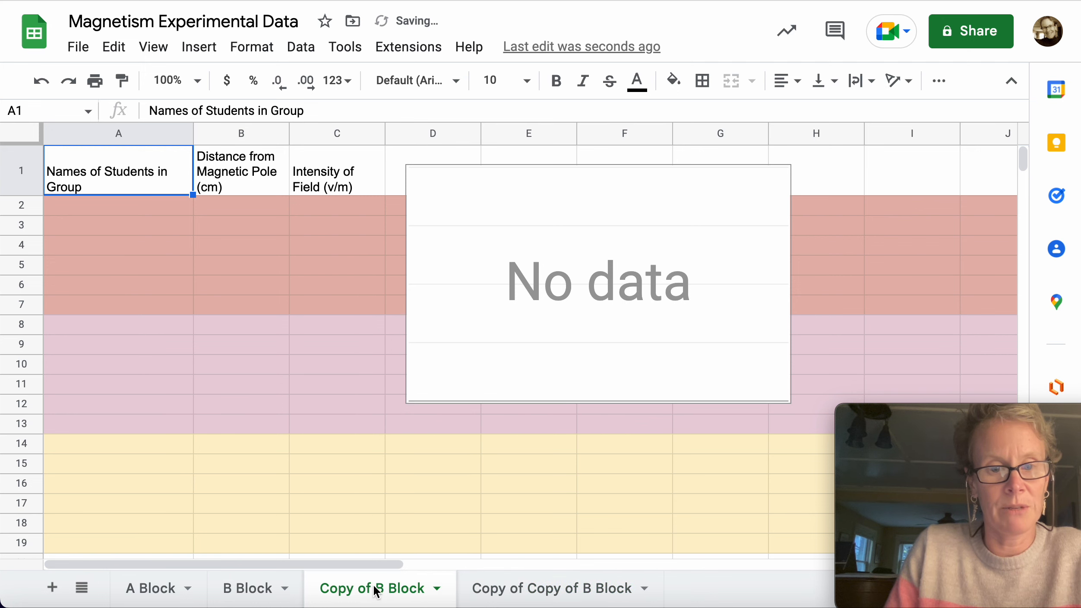
{"action": "left_click", "coordinate": [437, 588]}
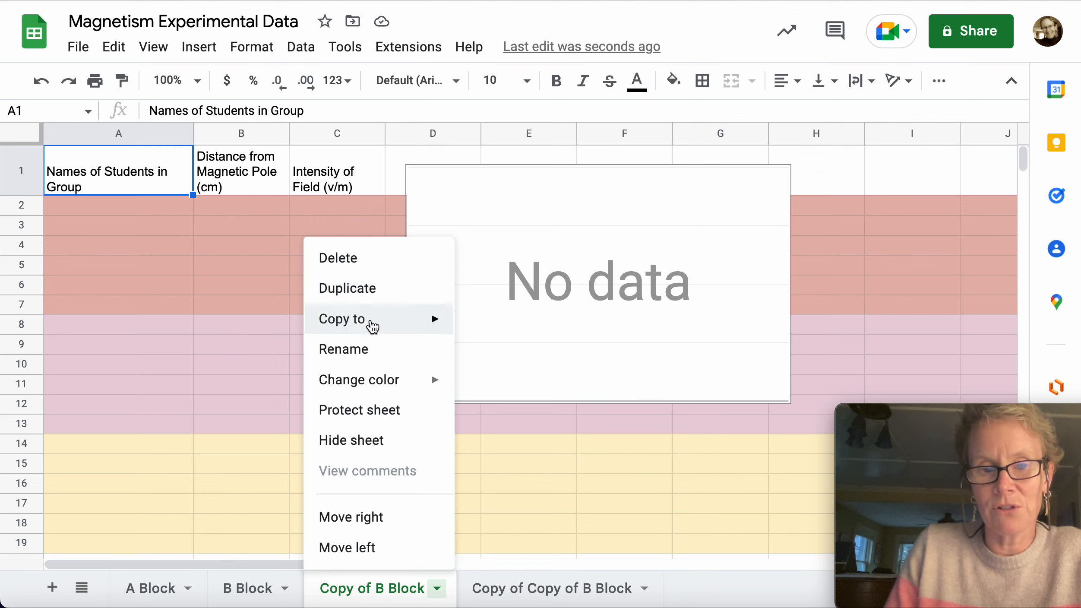
{"action": "left_click", "coordinate": [366, 358]}
{"action": "left_click", "coordinate": [369, 581]}
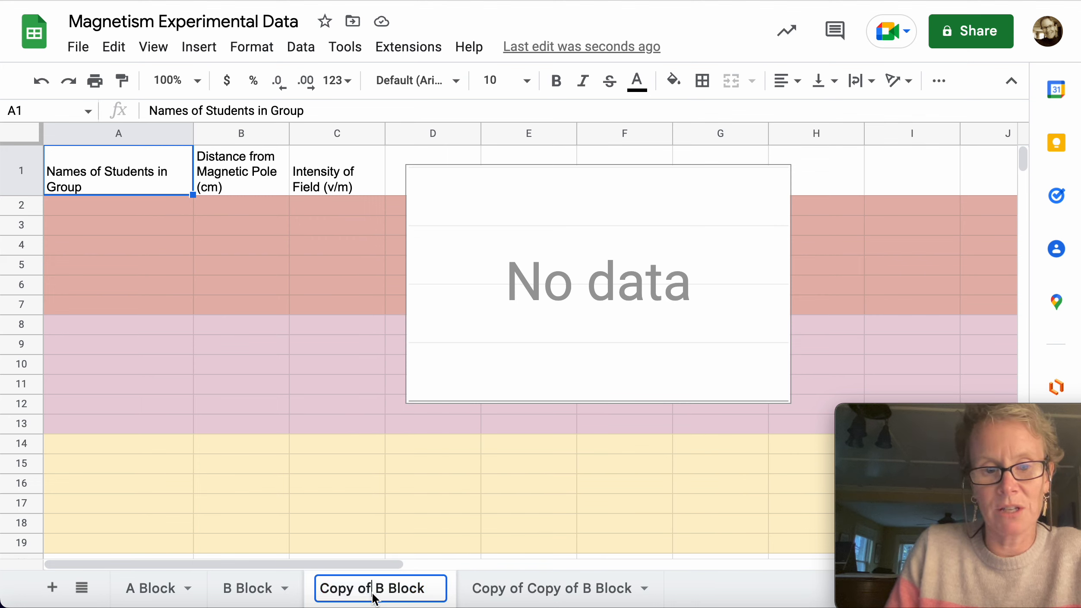
{"action": "left_click_drag", "start_coordinate": [384, 588], "coordinate": [316, 586]}
{"action": "type", "text": "C"}
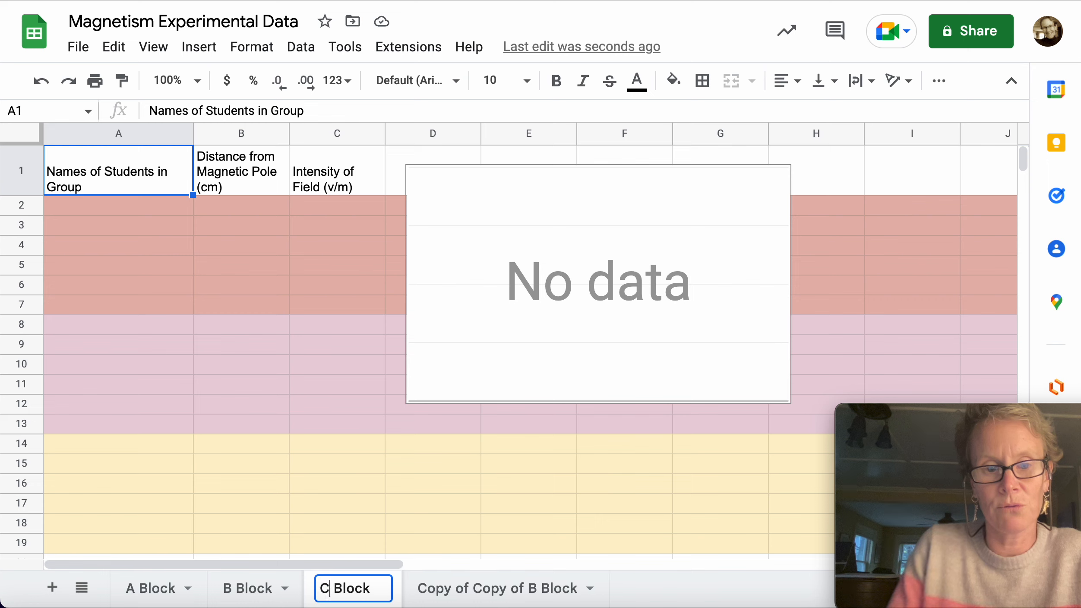
Step: Rename the Copy of Copy of B Block sheet as D Block
{"action": "left_click", "coordinate": [507, 590]}
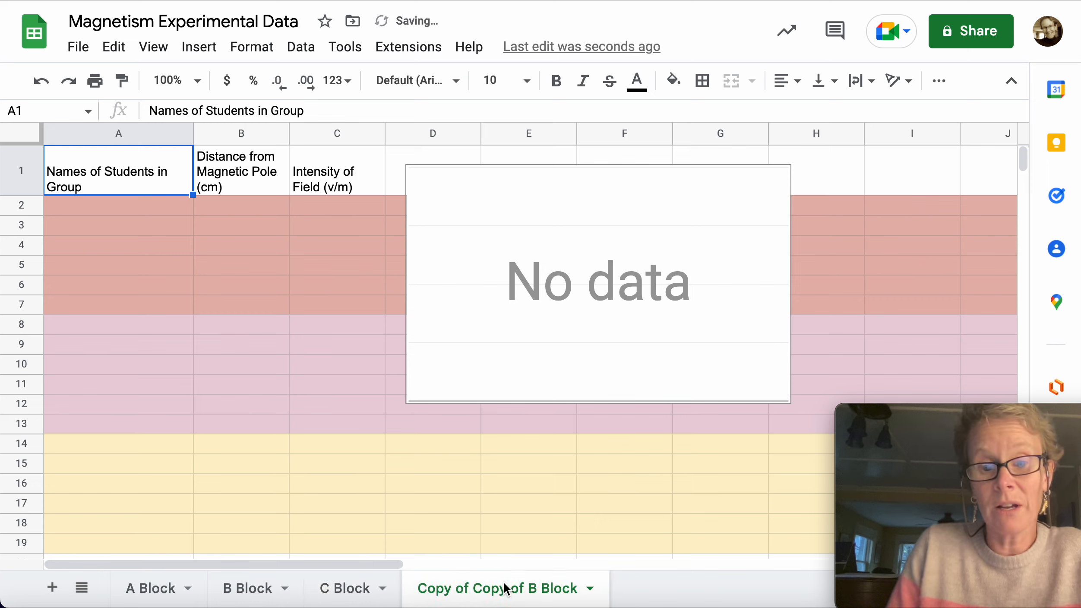
{"action": "left_click", "coordinate": [598, 592]}
{"action": "left_click", "coordinate": [470, 358]}
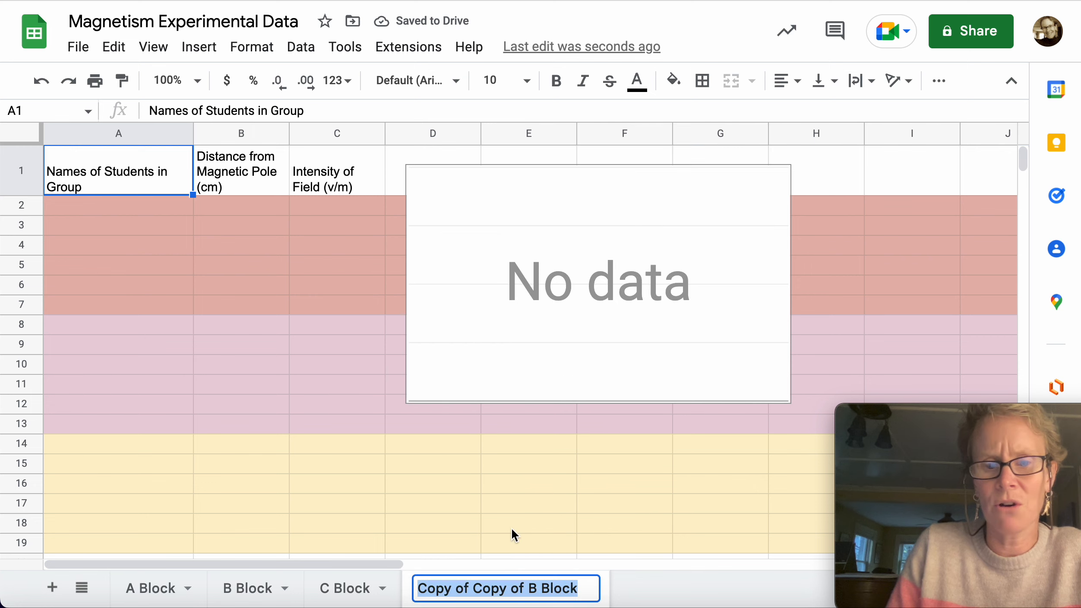
{"action": "left_click_drag", "start_coordinate": [539, 588], "coordinate": [415, 582]}
{"action": "type", "text": "D"}
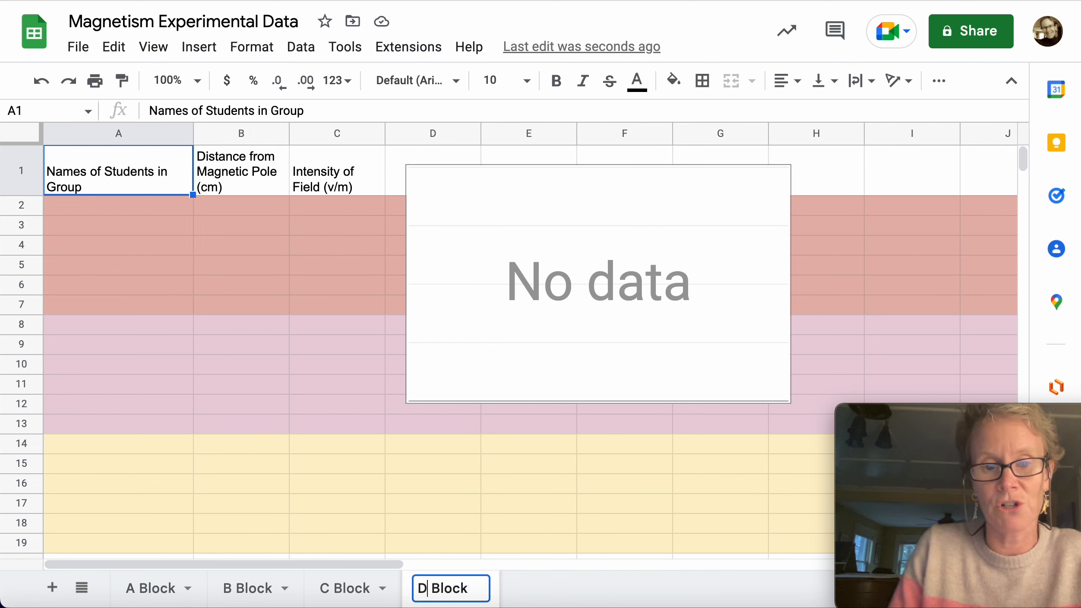
Step: Confirm the D Block sheet name and review the duplicated A, B, C and D Block sheets
{"action": "left_click", "coordinate": [473, 528]}
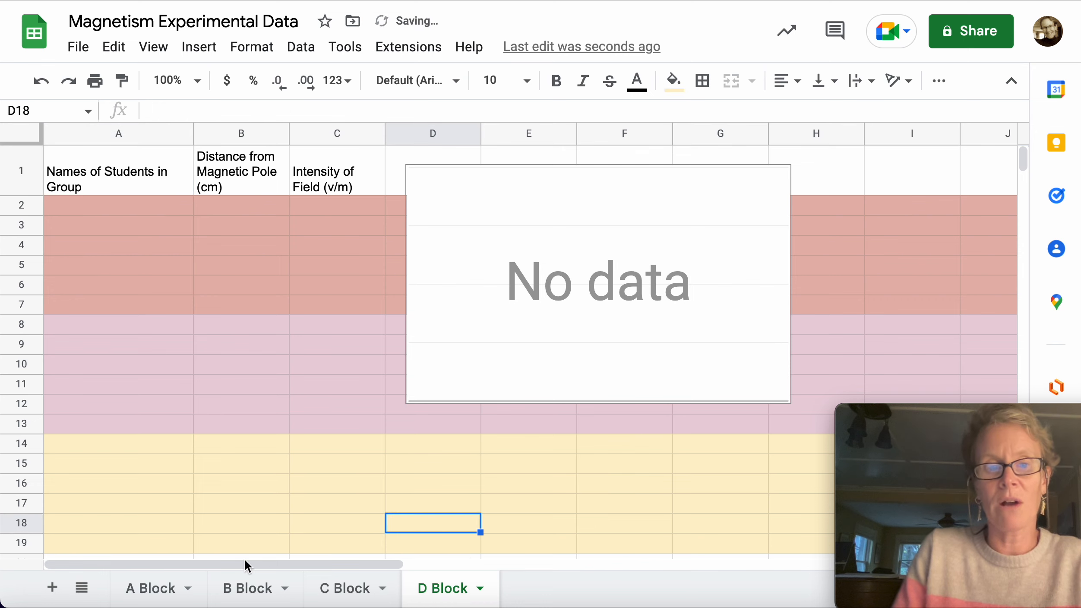
{"action": "left_click", "coordinate": [268, 588]}
{"action": "left_click", "coordinate": [335, 590]}
{"action": "left_click", "coordinate": [171, 588]}
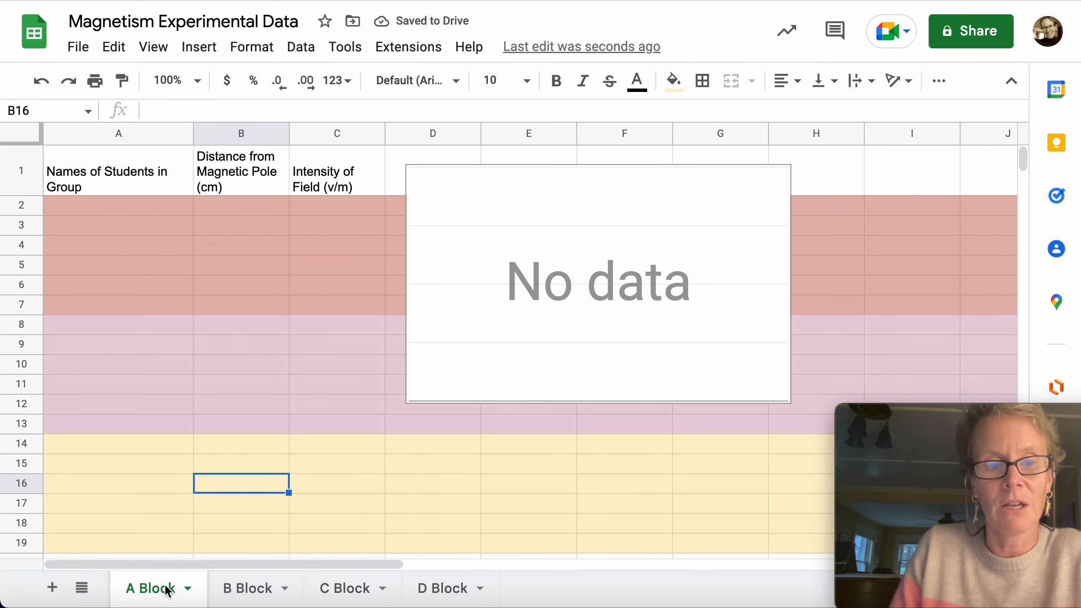
{"action": "left_click", "coordinate": [431, 592]}
{"action": "left_click", "coordinate": [161, 588]}
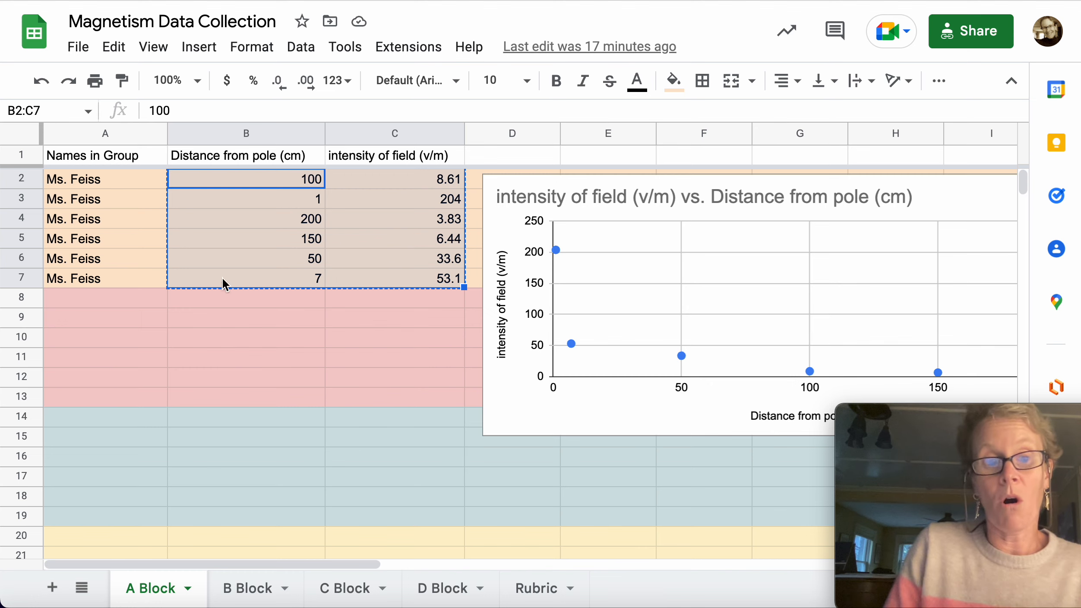
Step: In the Magnetism Data Collection spreadsheet's A Block sheet, enter a test point in row 8 with distance 100 and intensity 100
{"action": "left_click", "coordinate": [288, 248]}
{"action": "left_click", "coordinate": [280, 305]}
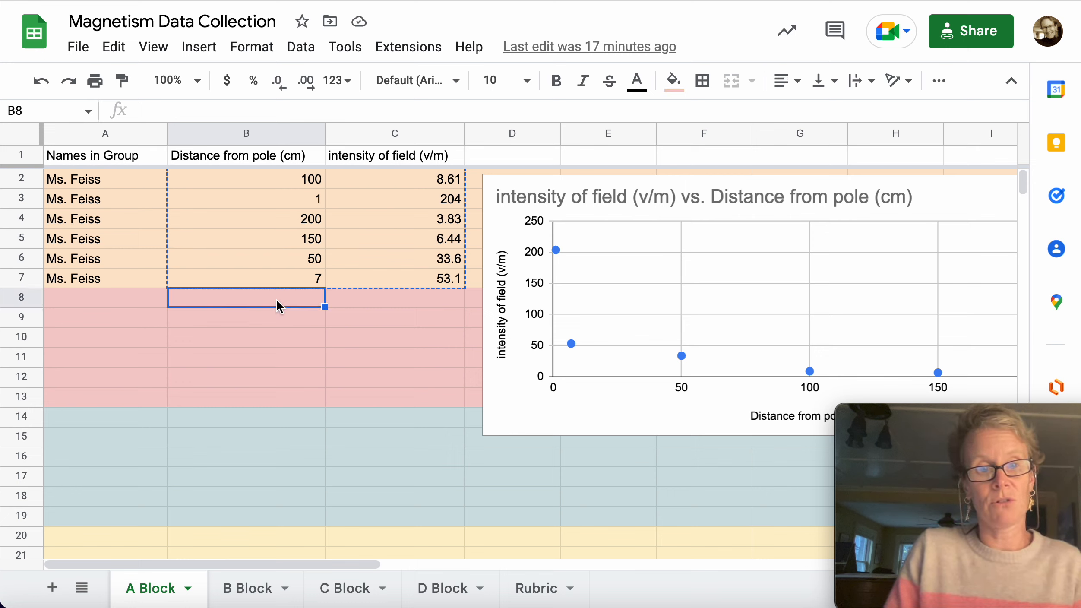
{"action": "type", "text": "1"}
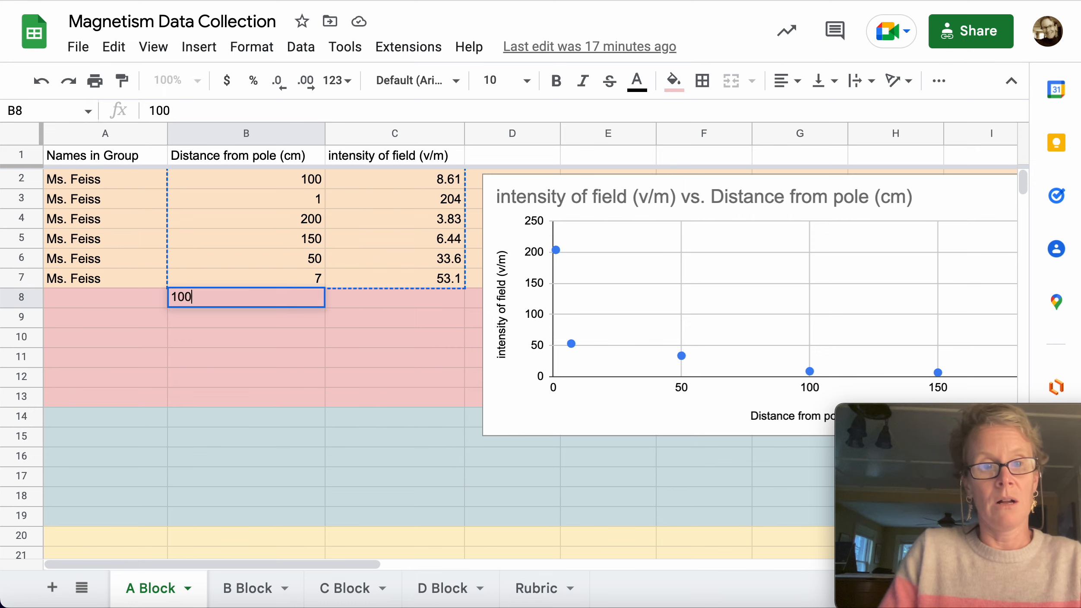
{"action": "type", "text": "00"}
{"action": "key", "text": "Tab"}
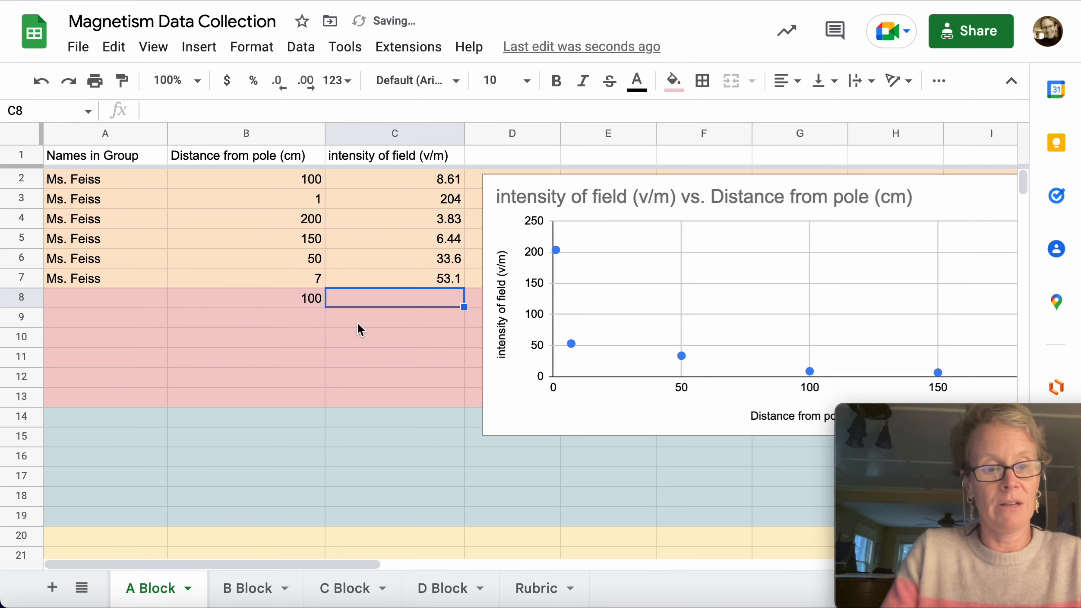
{"action": "type", "text": "100"}
{"action": "key", "text": "Return"}
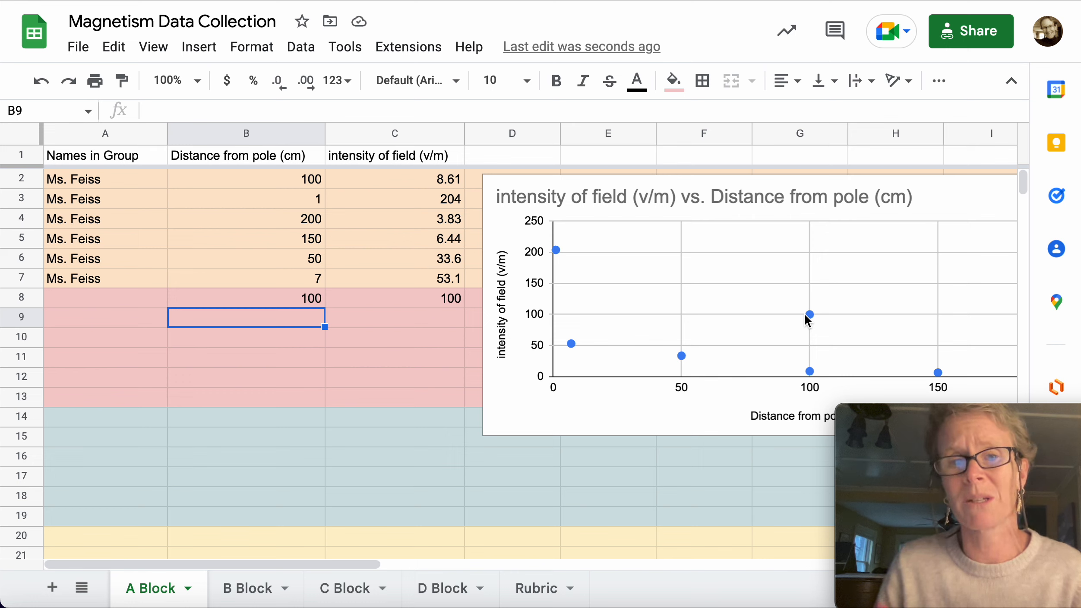
Step: Clear the test distance and intensity values from cells B8:C8
{"action": "left_click", "coordinate": [428, 298]}
{"action": "left_click", "coordinate": [236, 290], "text": "shift"}
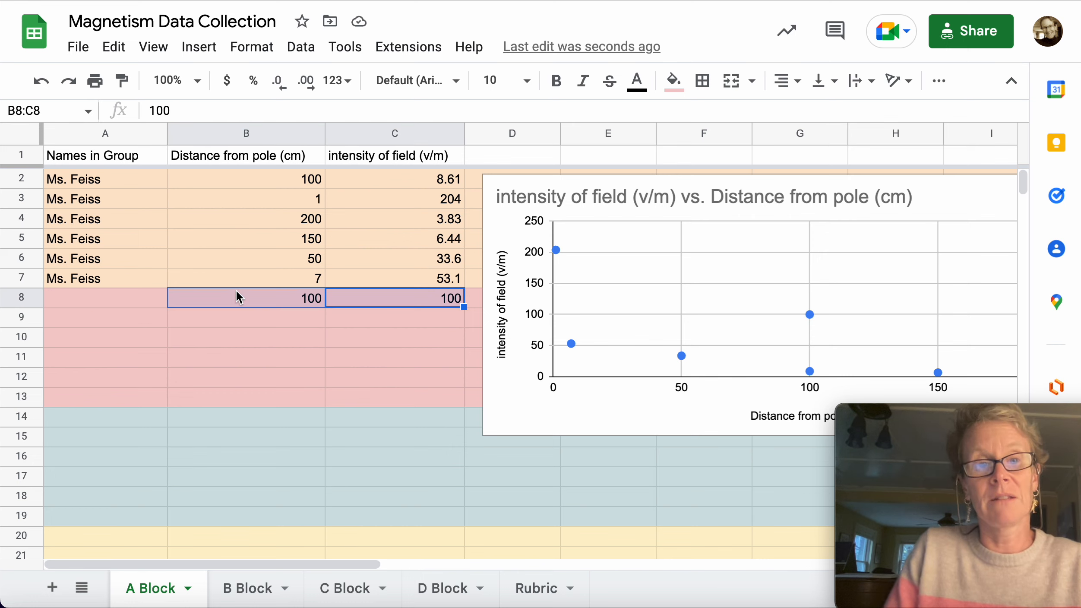
{"action": "key", "text": "Delete"}
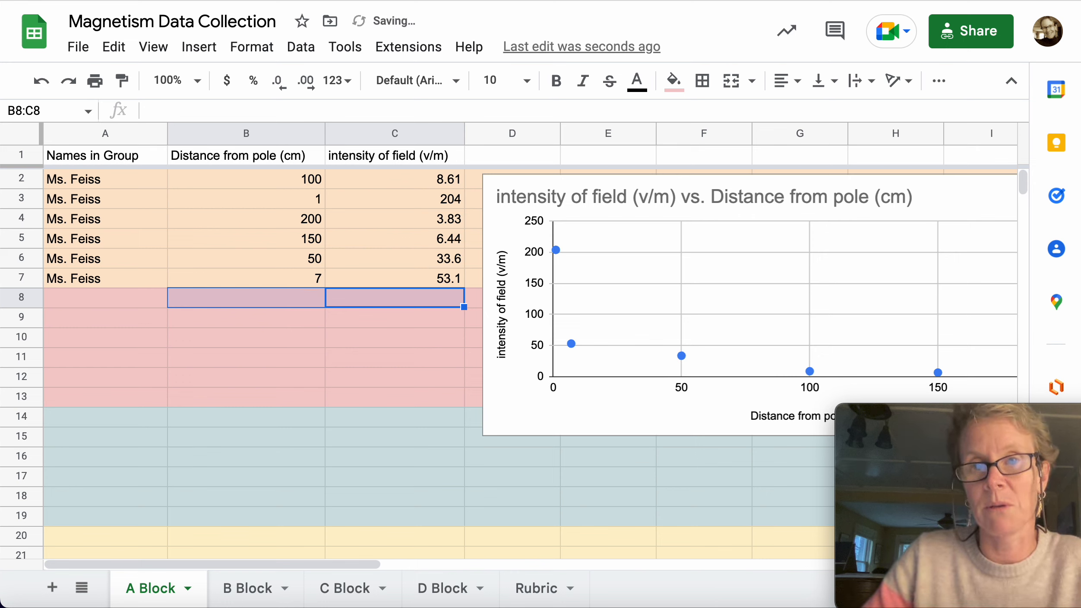